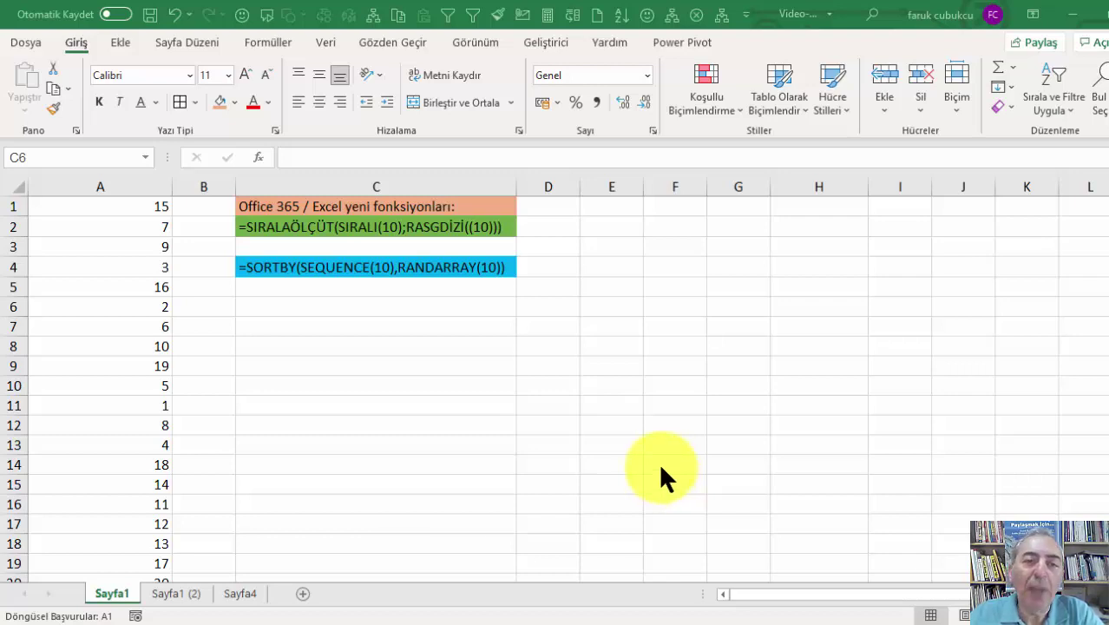
Enter =RASTGELEARADA(1;20) in E1 to get a random whole number from 1 to 20
click(677, 301)
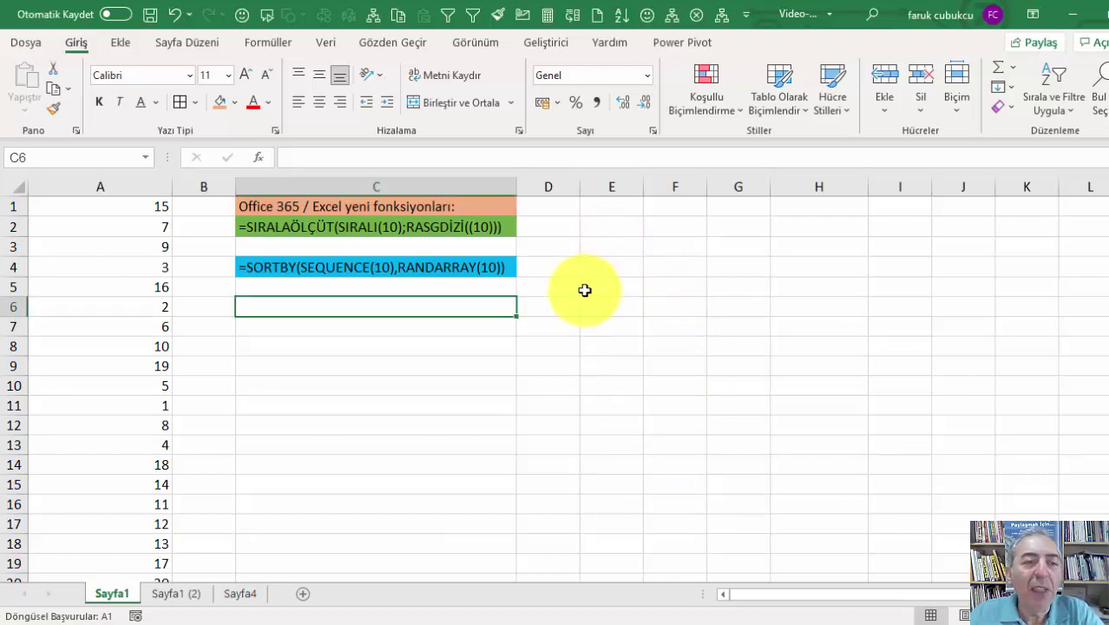
click(629, 209)
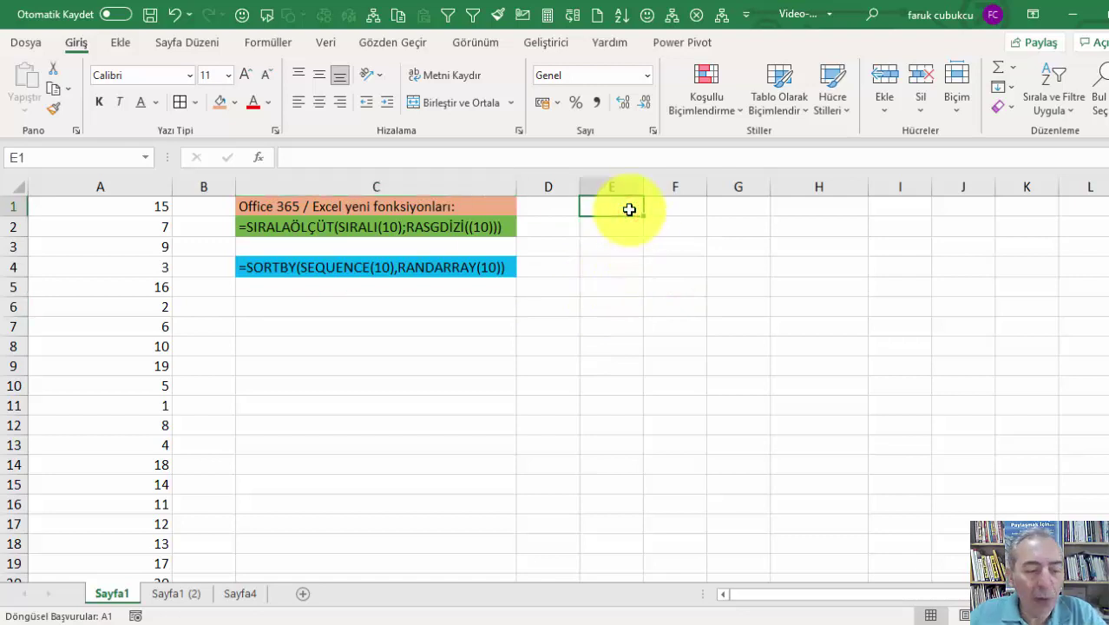
text(=ra)
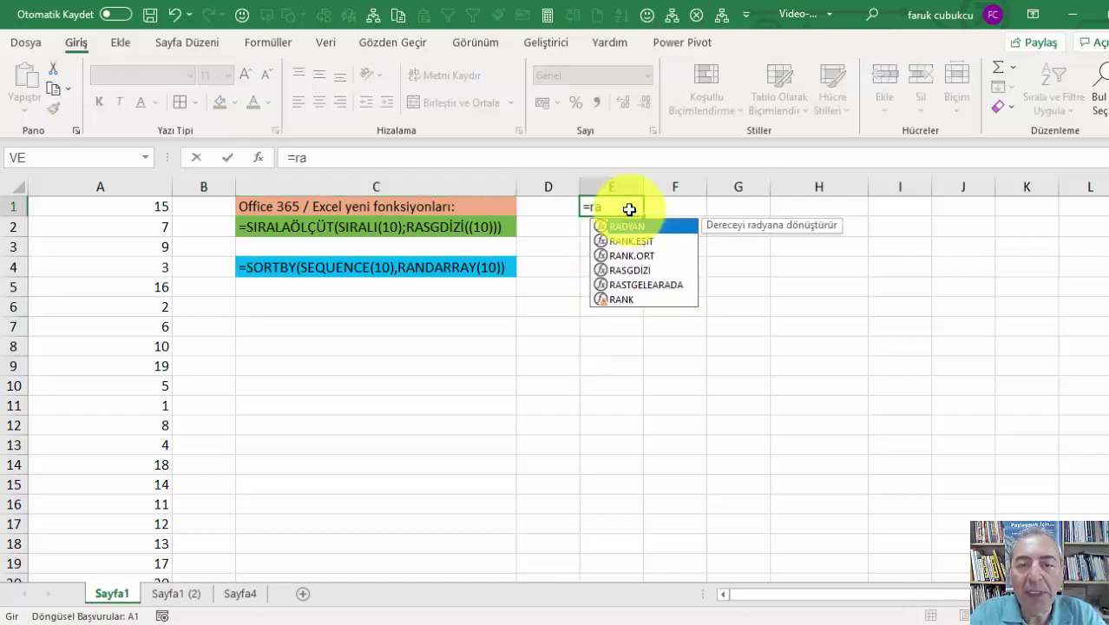
key(Down)
key(Down)
key(Down)
key(Down)
key(Tab)
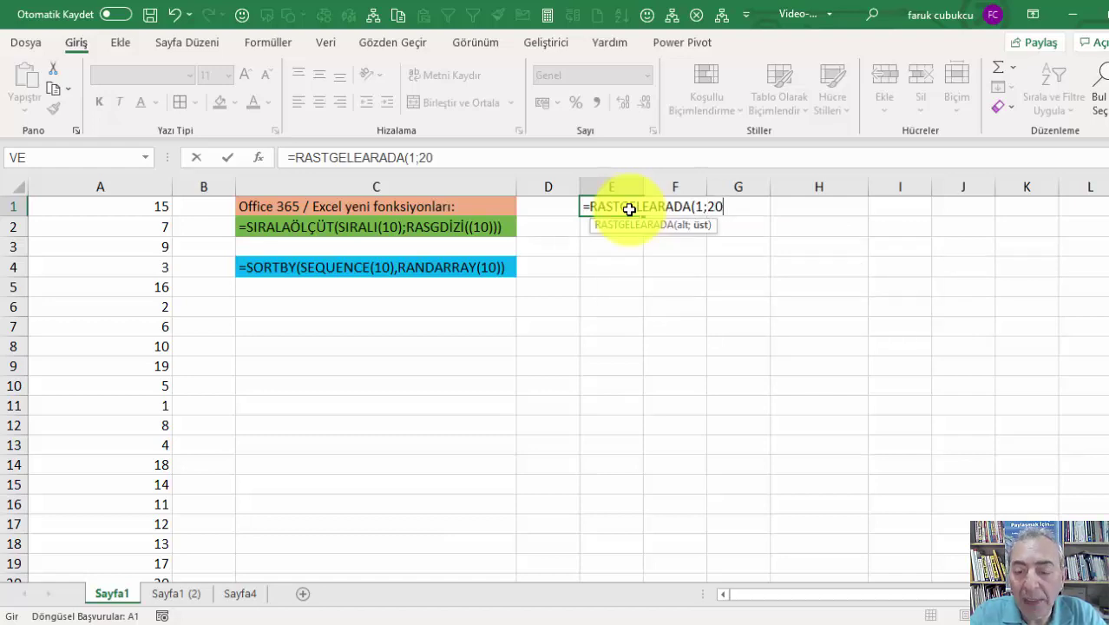
key(Return)
Fill the E1 random-number formula down to E18
click(629, 209)
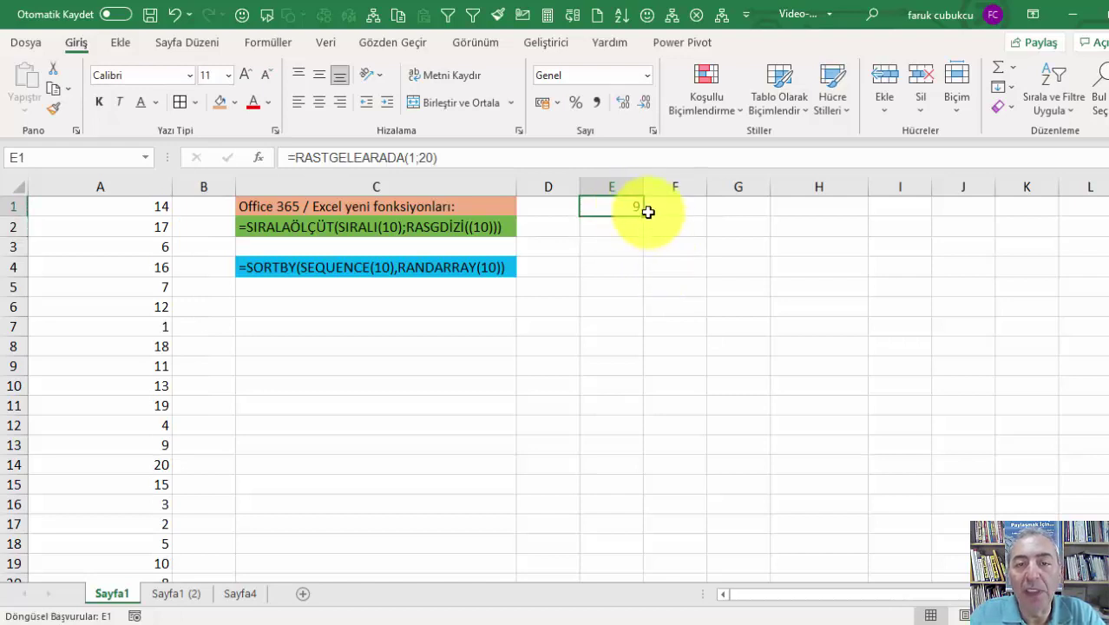
drag(642, 215, 645, 544)
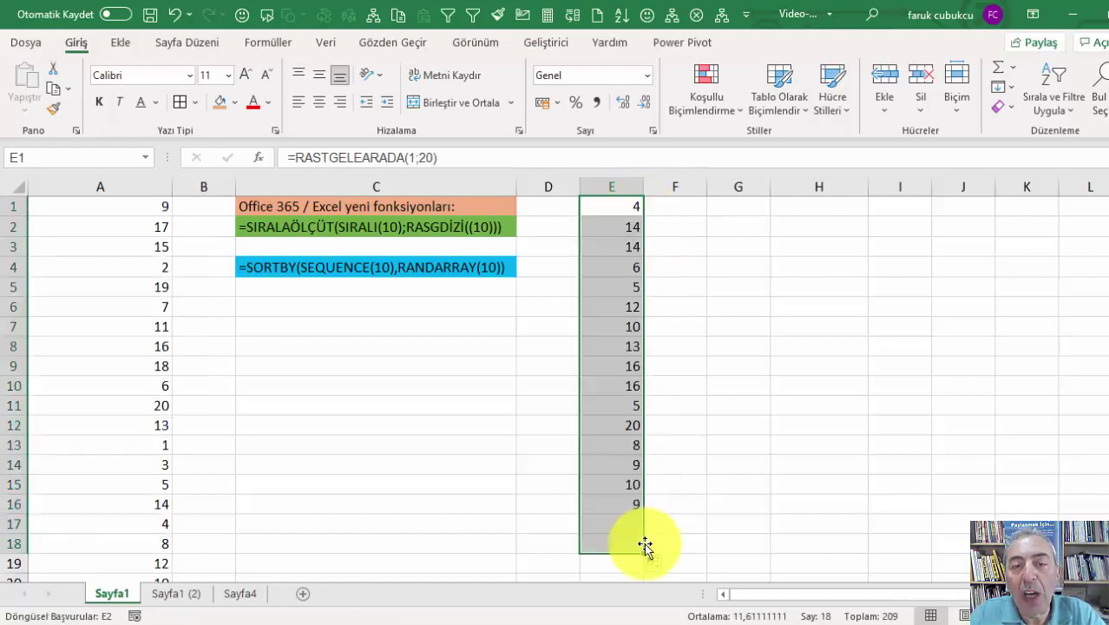
click(626, 368)
click(625, 247)
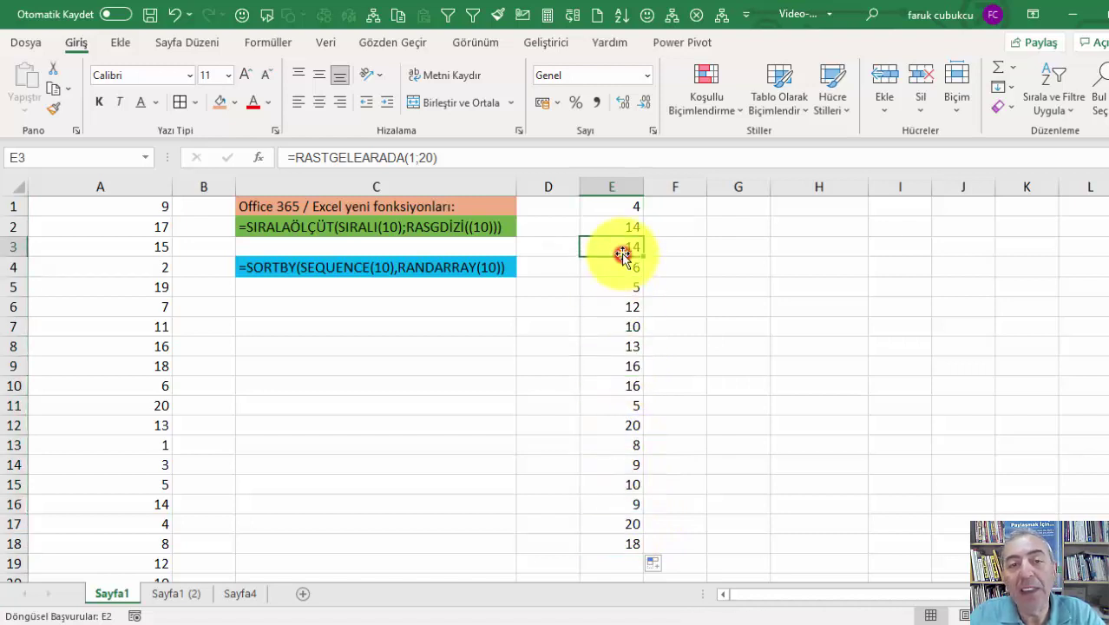
click(625, 209)
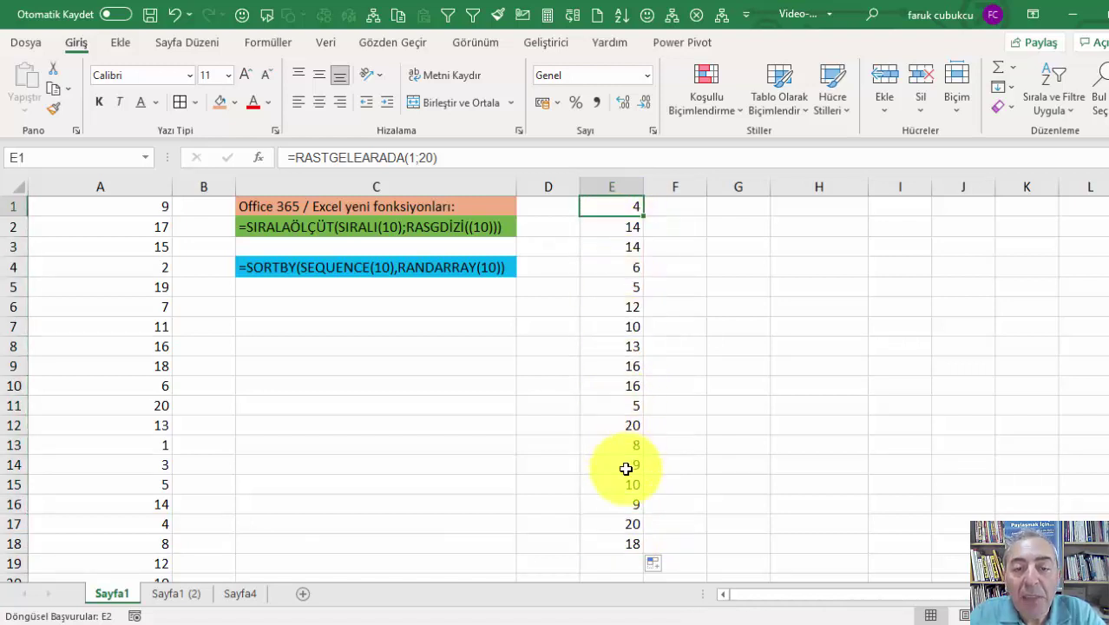
click(714, 200)
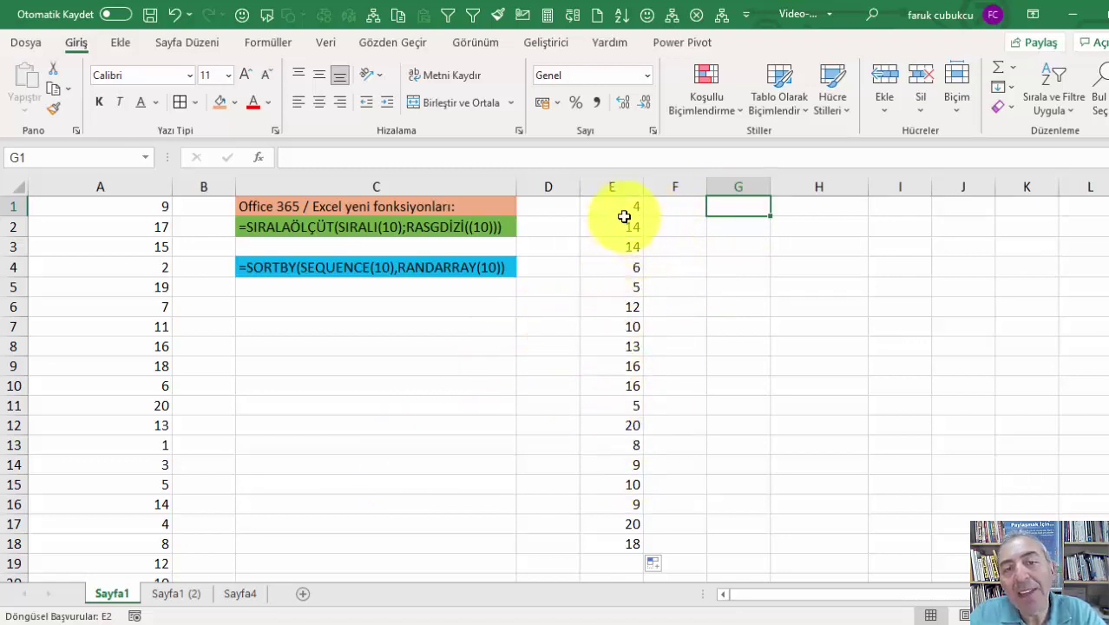
Start a =BENZERSİZ(E1 formula in G1, cancel it, and reselect E1:E18
drag(624, 216, 619, 547)
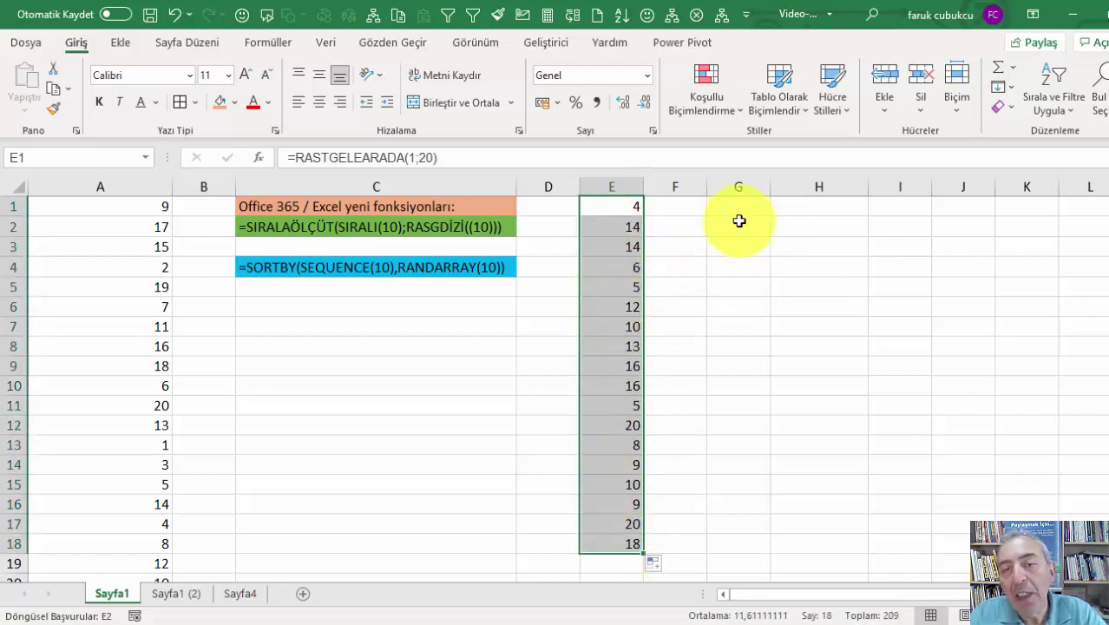
drag(739, 206, 738, 461)
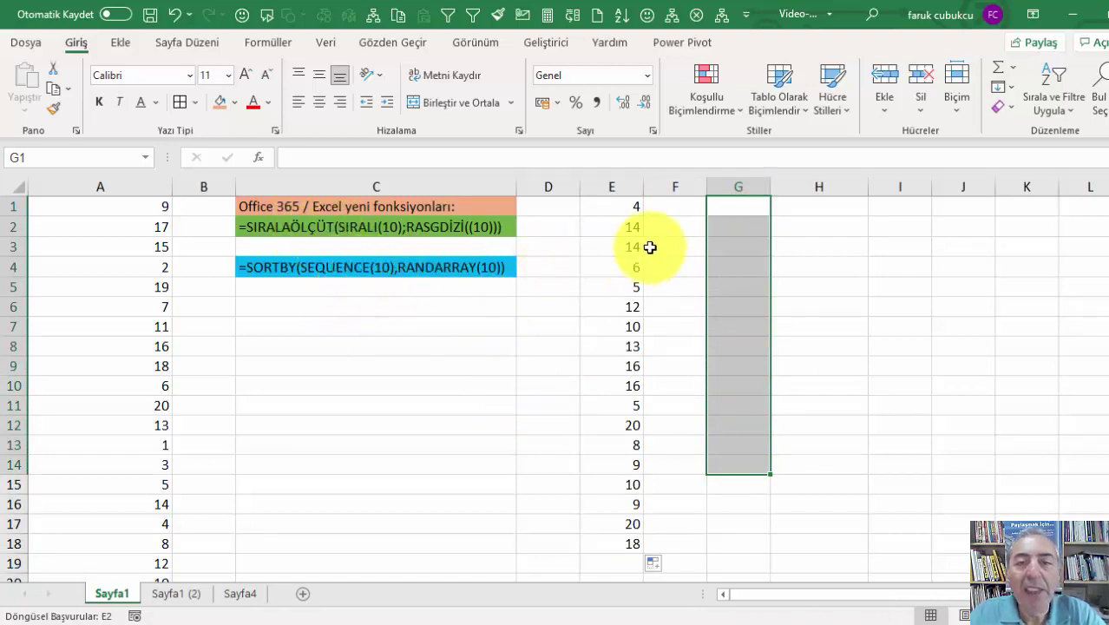
click(717, 208)
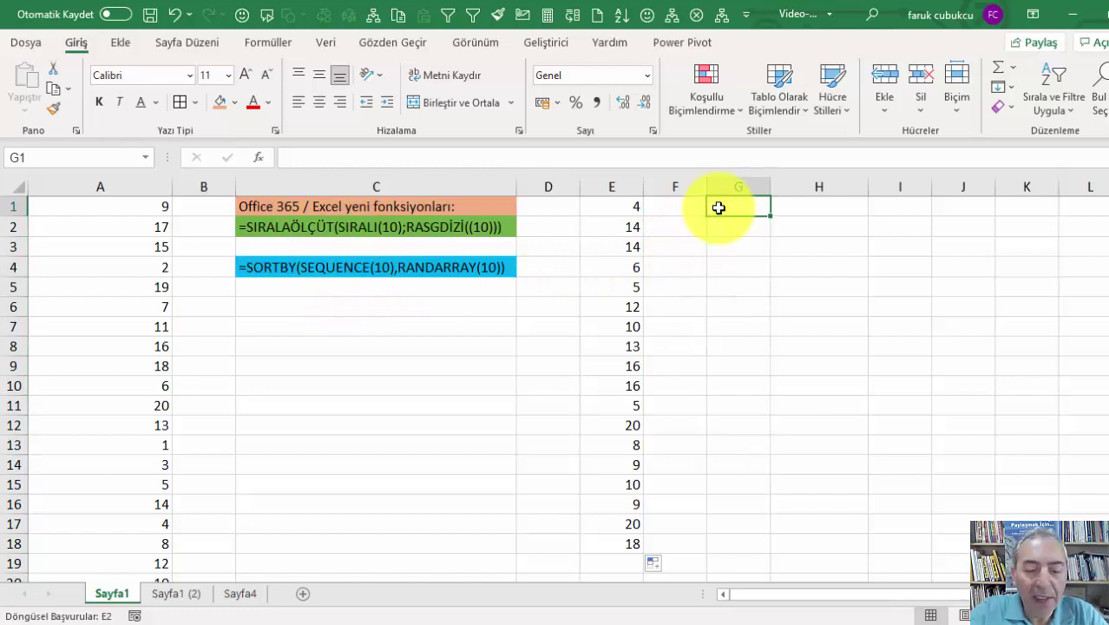
text(=be)
key(Tab)
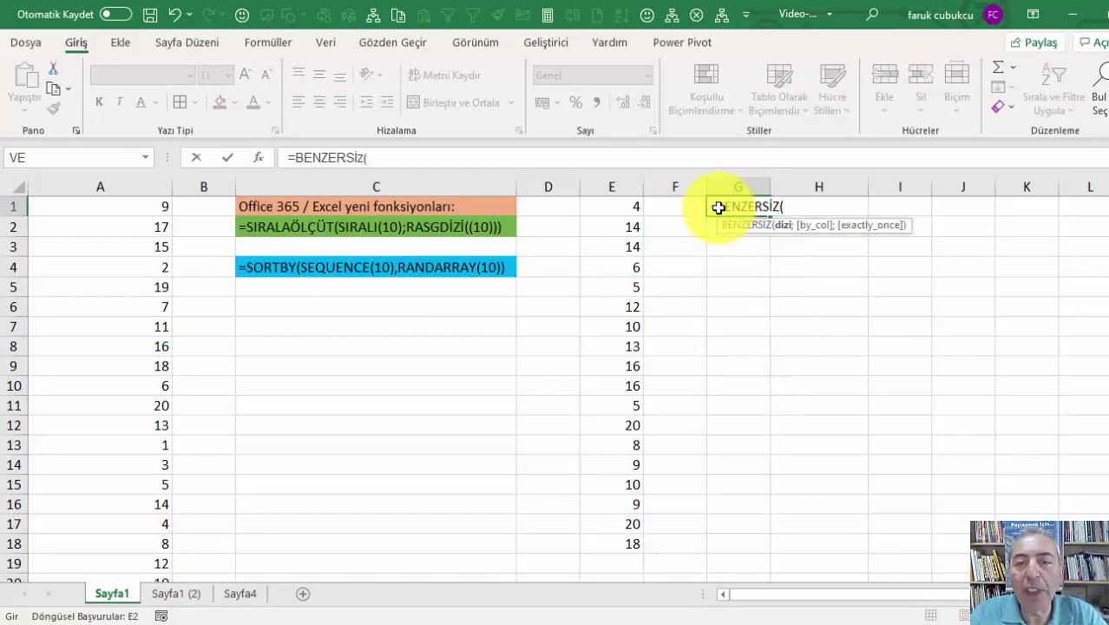
click(615, 205)
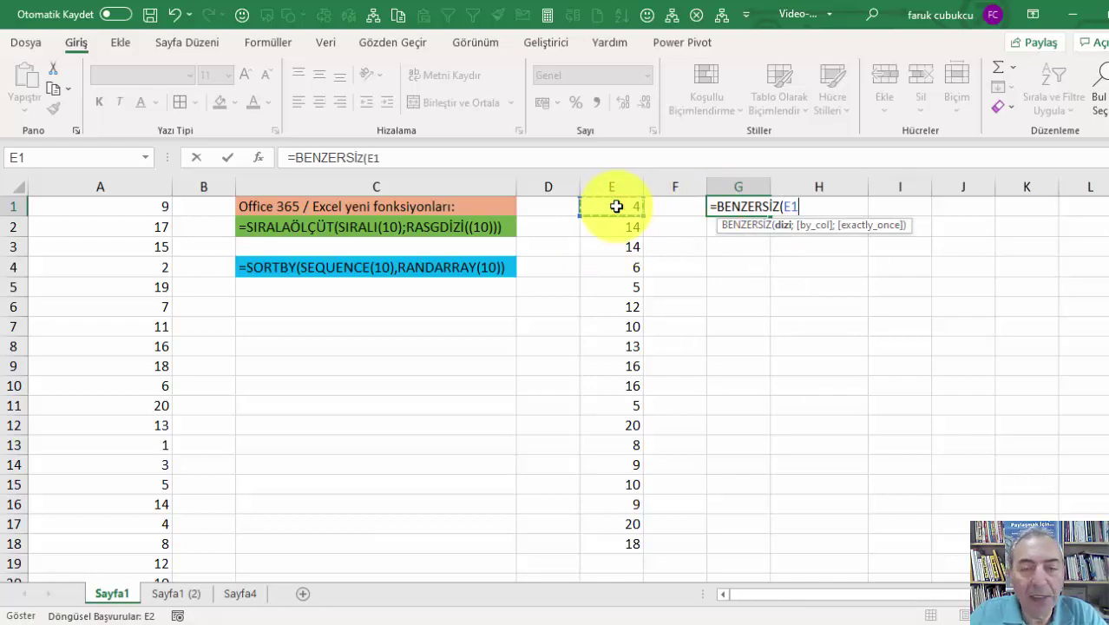
key(Escape)
click(604, 250)
drag(625, 205, 608, 548)
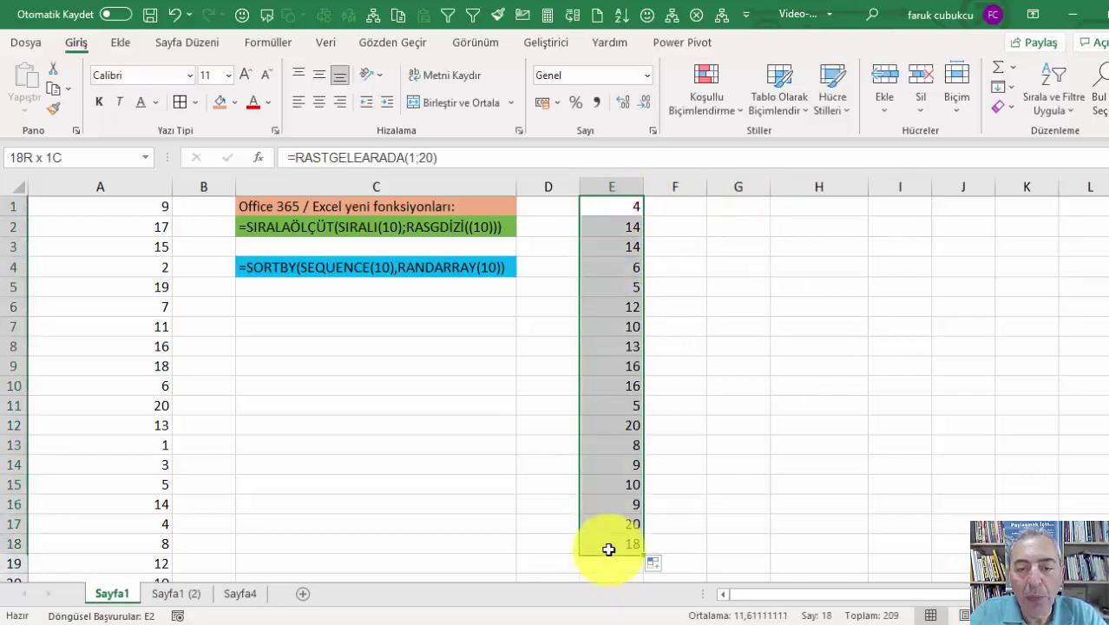
Copy E1:E18 and paste it back as fixed values
click(54, 89)
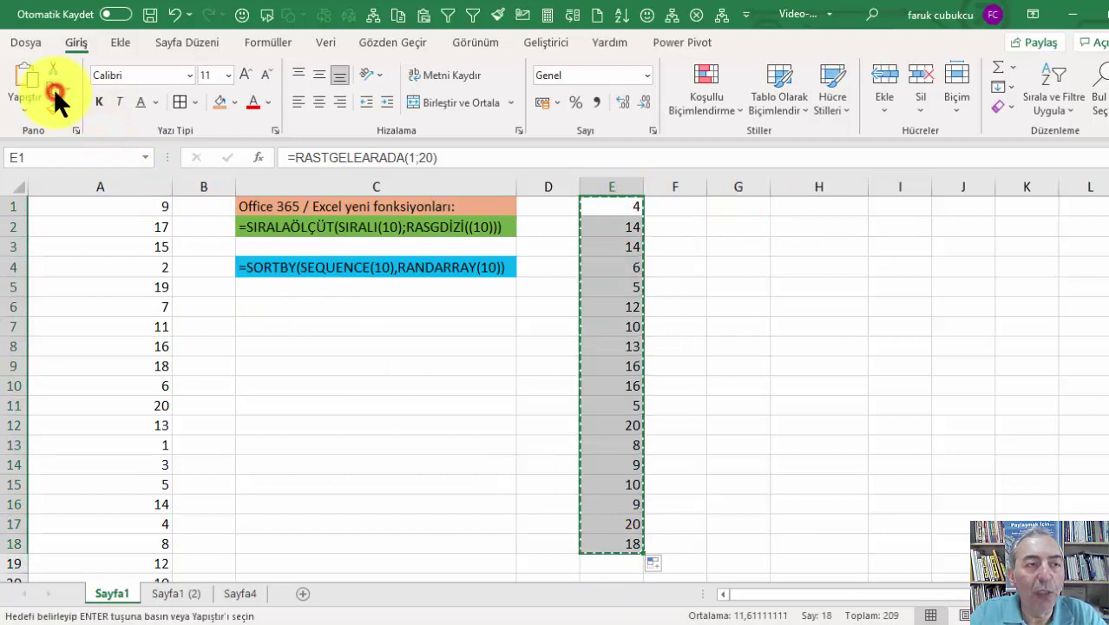
click(24, 108)
click(21, 233)
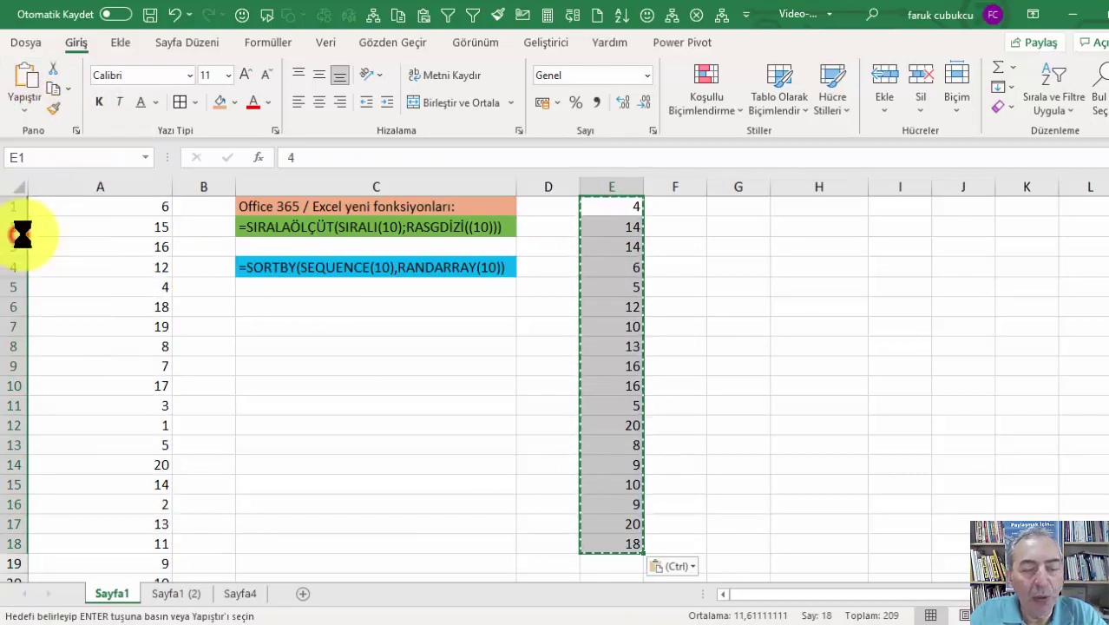
Enter =BENZERSİZ(E1:E18) in F1 and check the resulting unique values
click(683, 207)
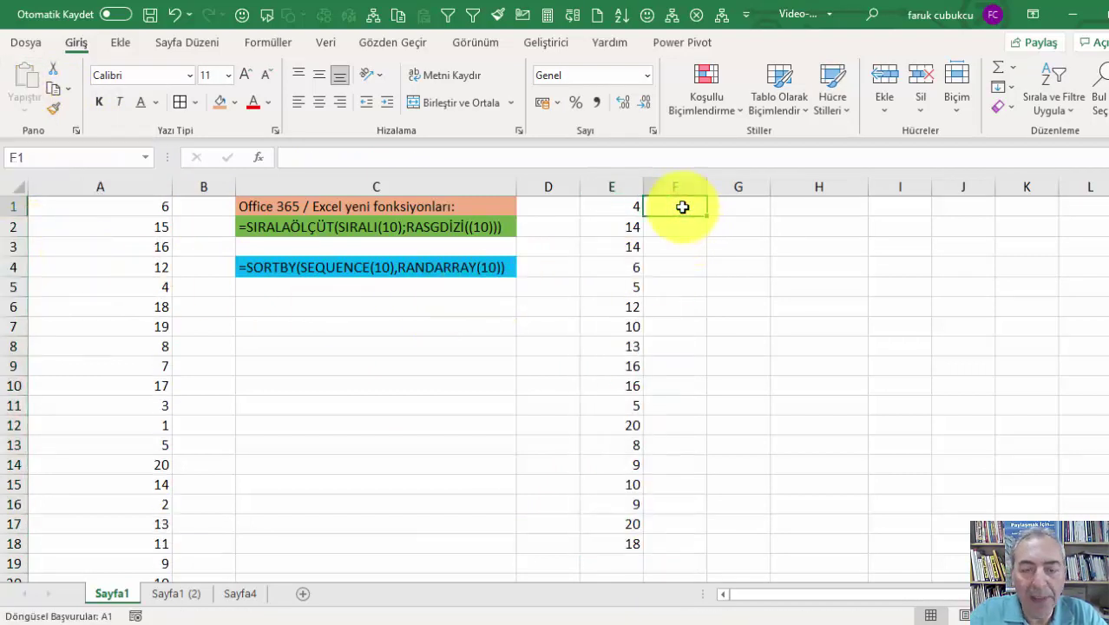
text(=benz)
key(Tab)
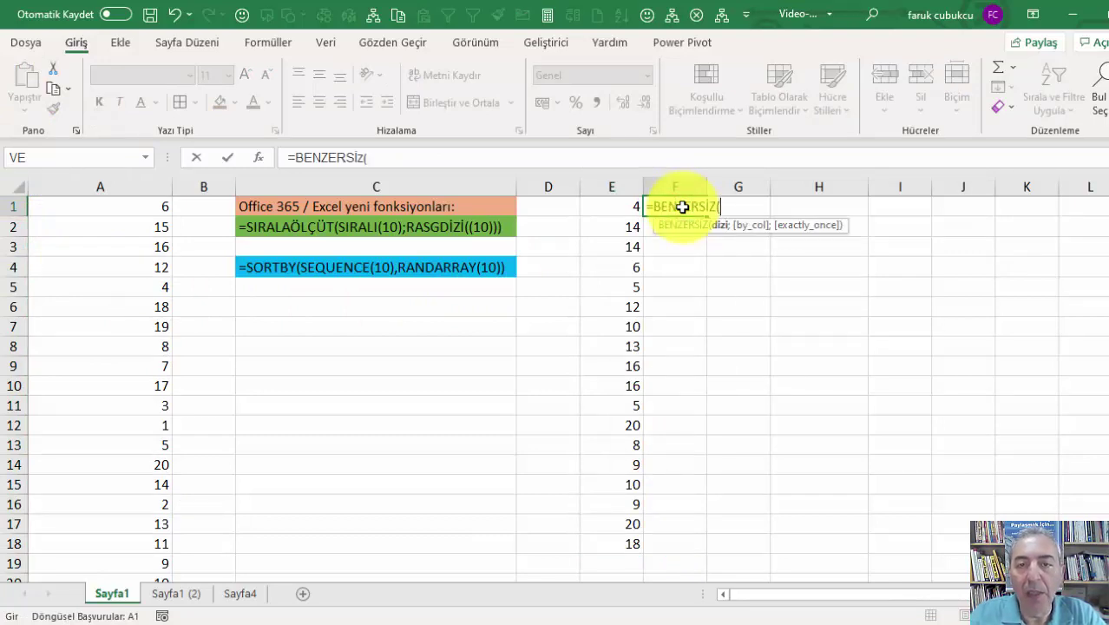
drag(631, 208, 602, 530)
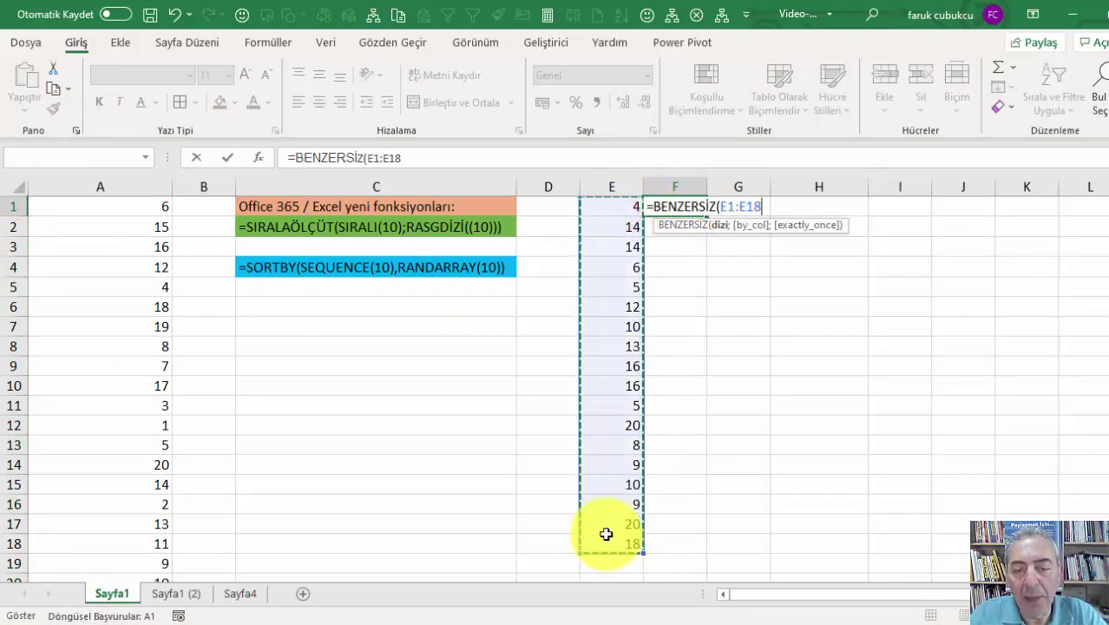
key(Return)
click(665, 421)
click(676, 334)
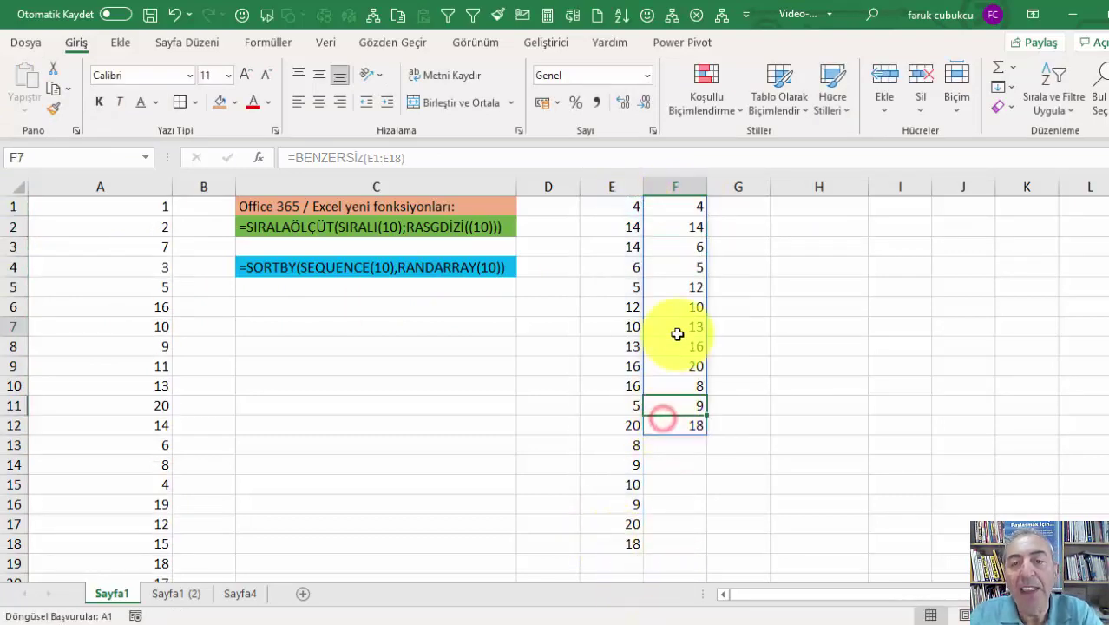
click(621, 306)
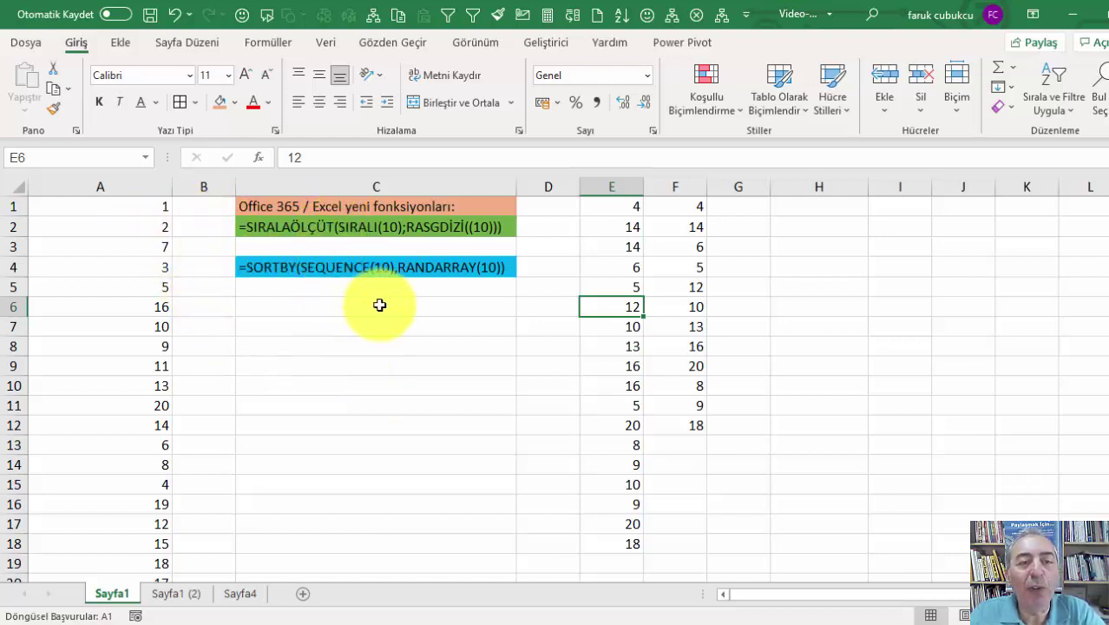
click(359, 227)
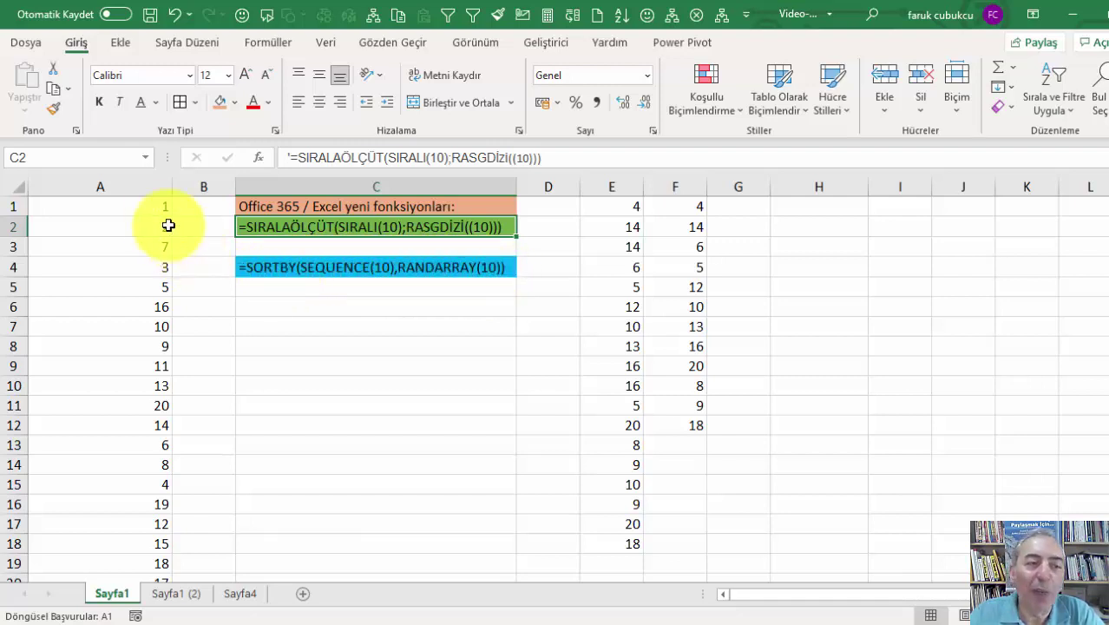
double_click(123, 206)
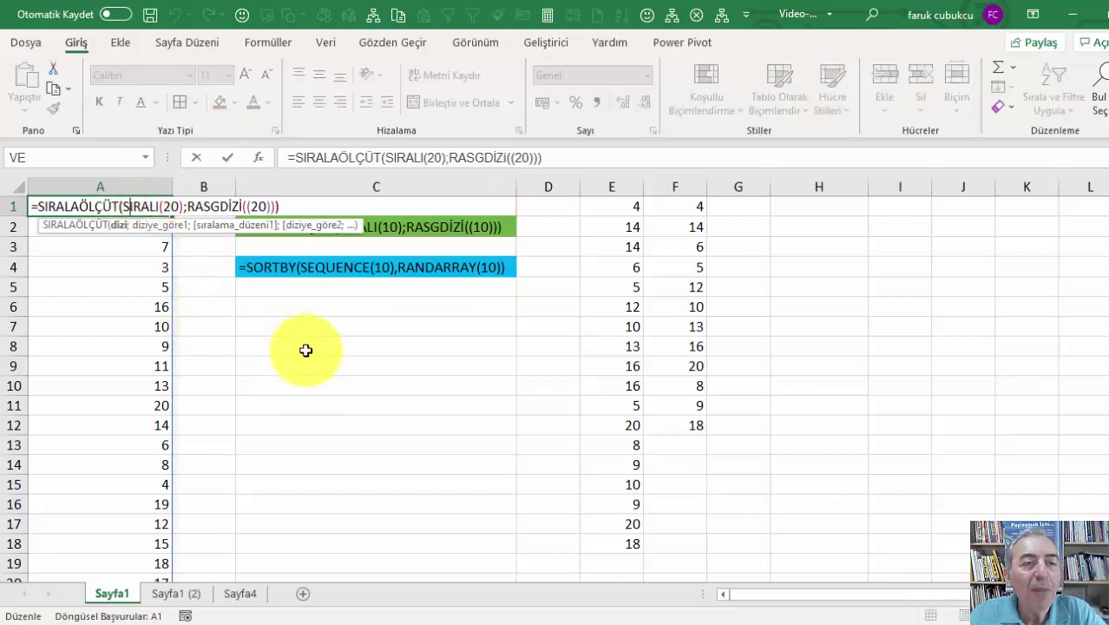
key(Escape)
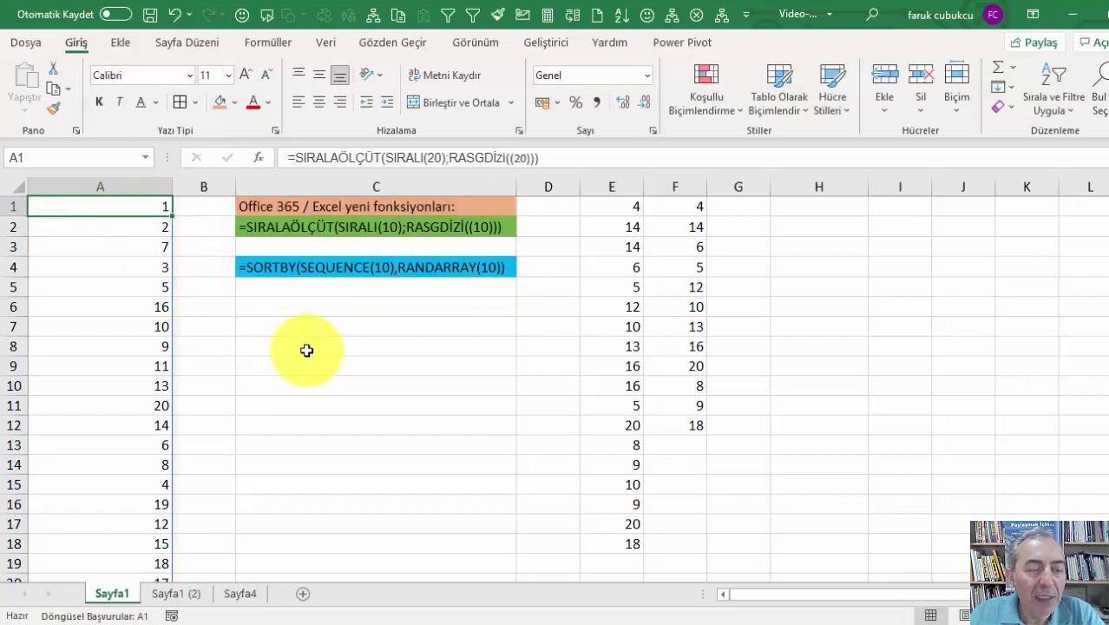
ctrl+scroll(307, 350, up, 2)
double_click(161, 214)
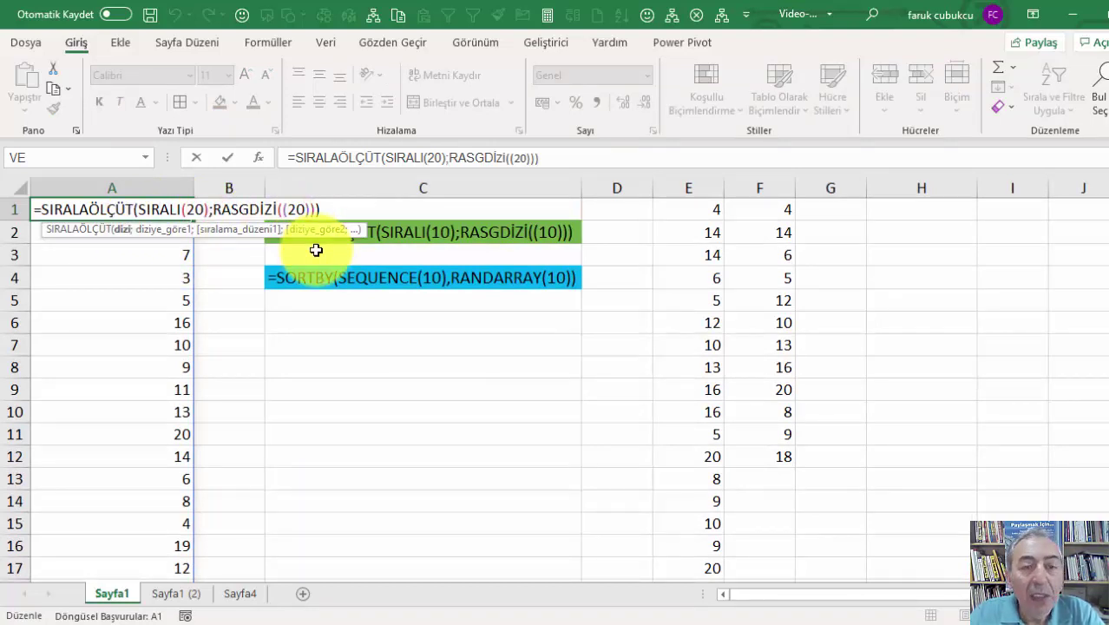
key(Escape)
Insert an empty column before column C
click(310, 186)
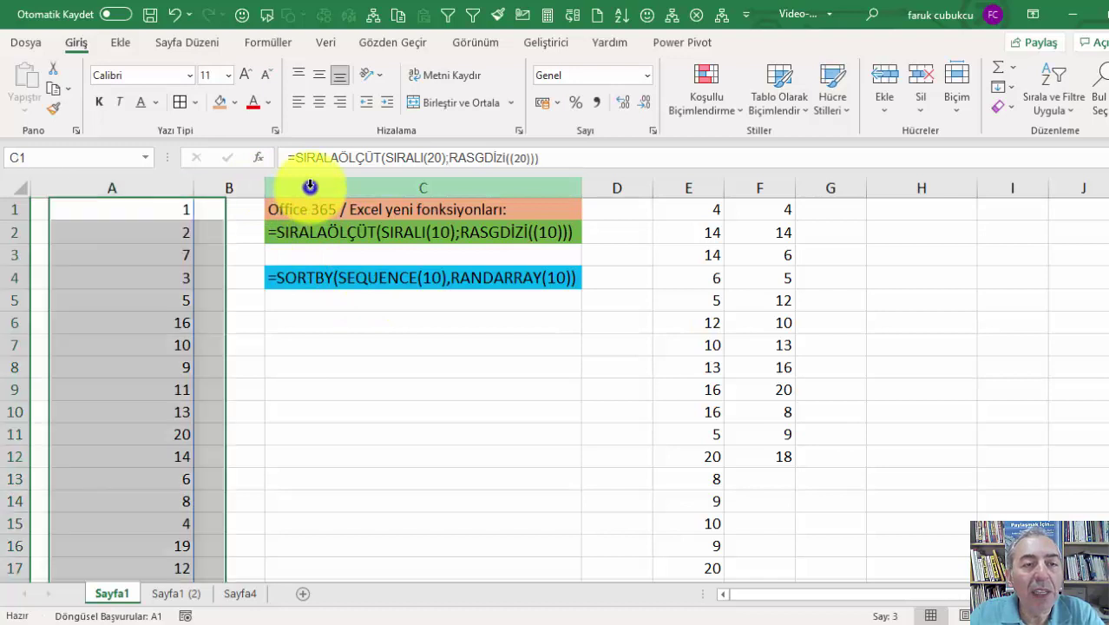
right_click(310, 187)
click(372, 324)
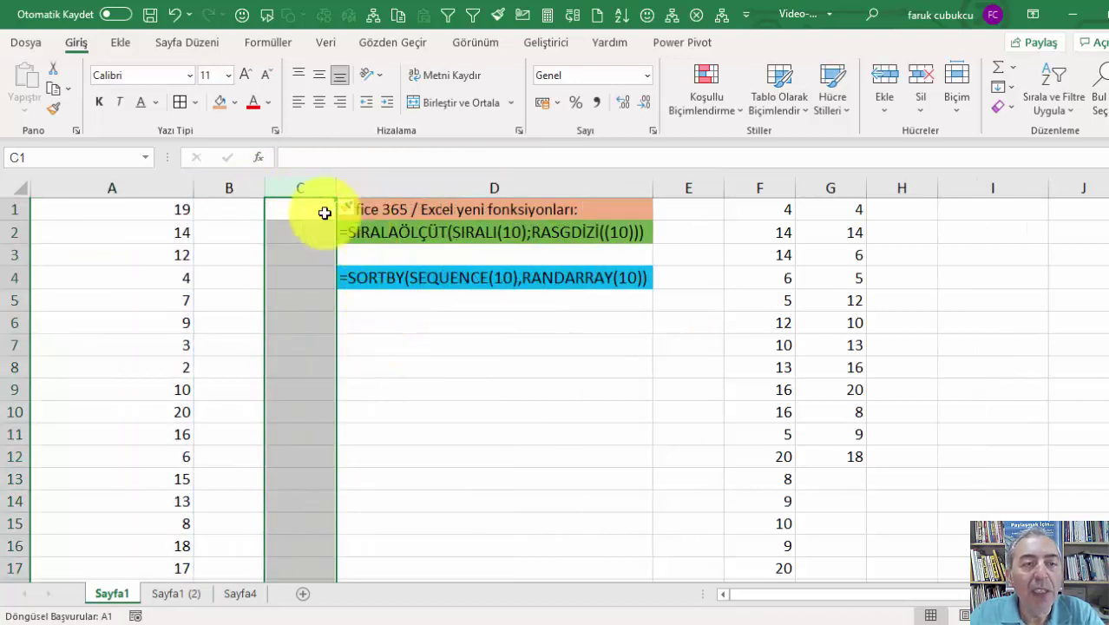
Enter =RASGDİZİ(20) in C1 to spill 20 random numbers
click(290, 209)
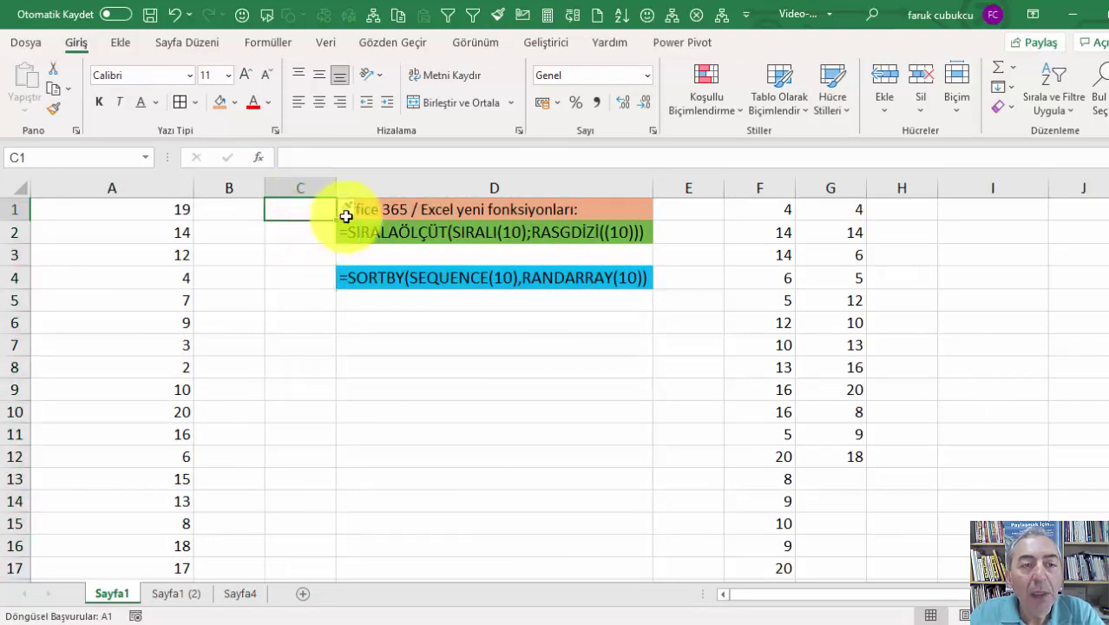
text(=)
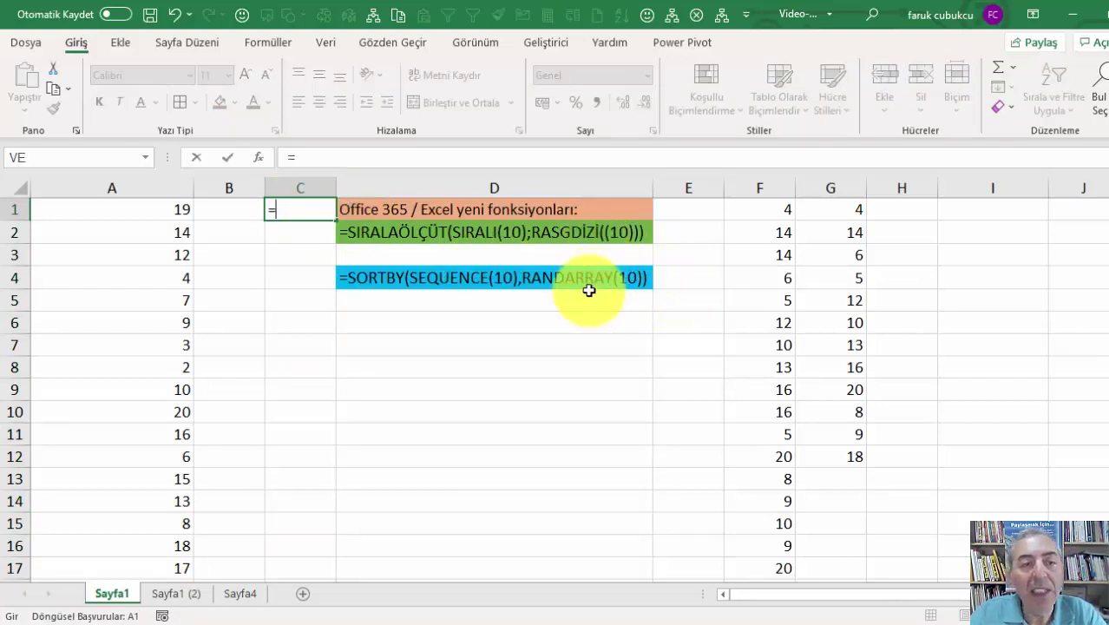
text(ra)
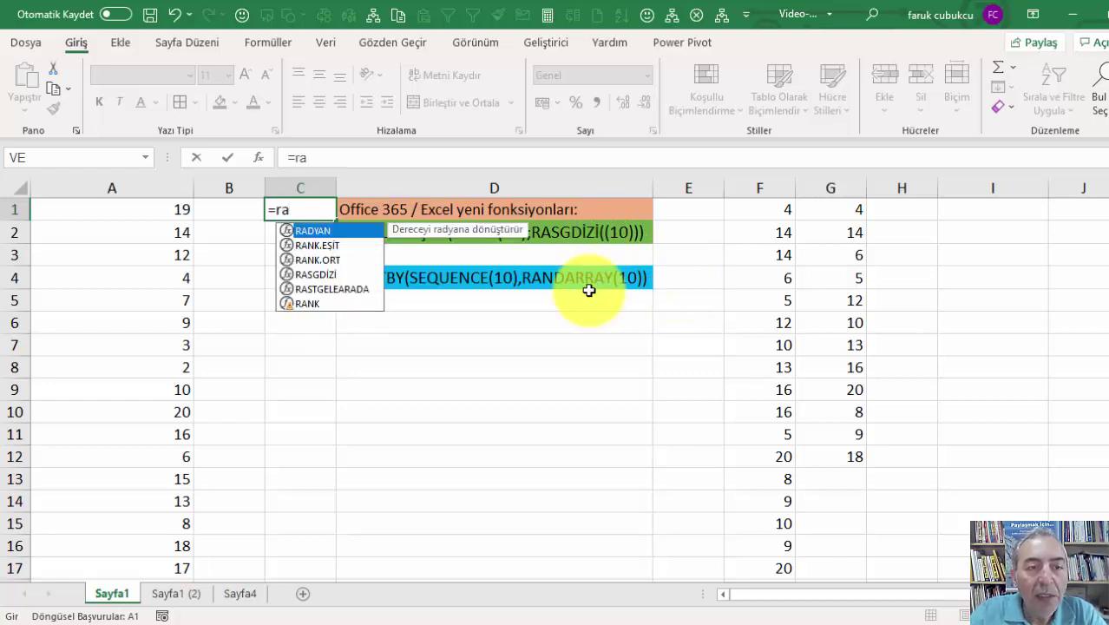
key(Down)
key(Down)
key(Down)
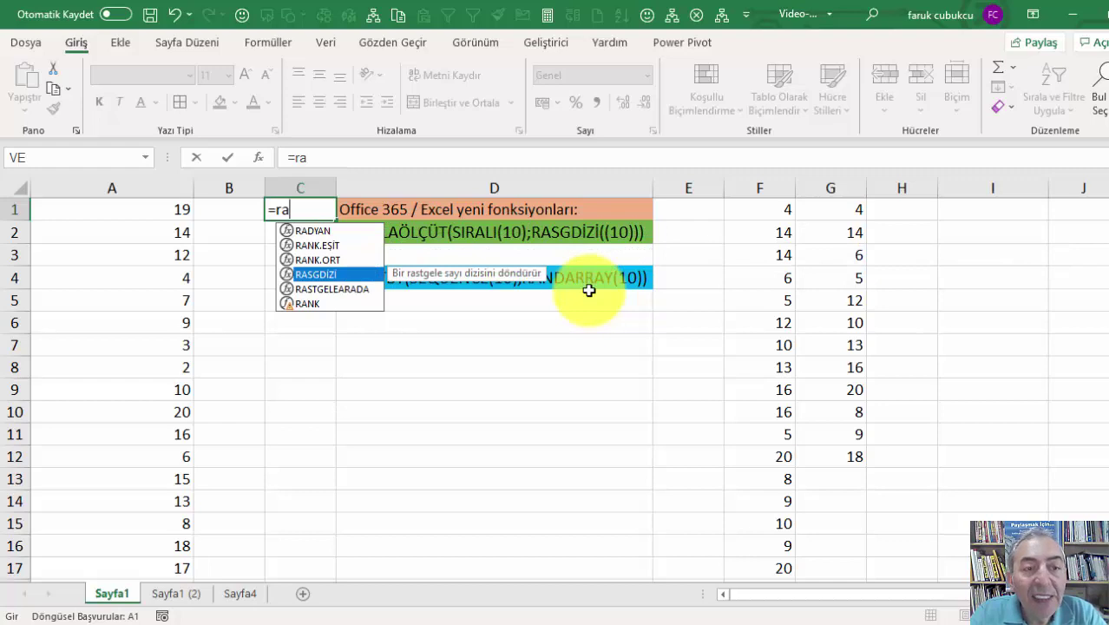
key(Tab)
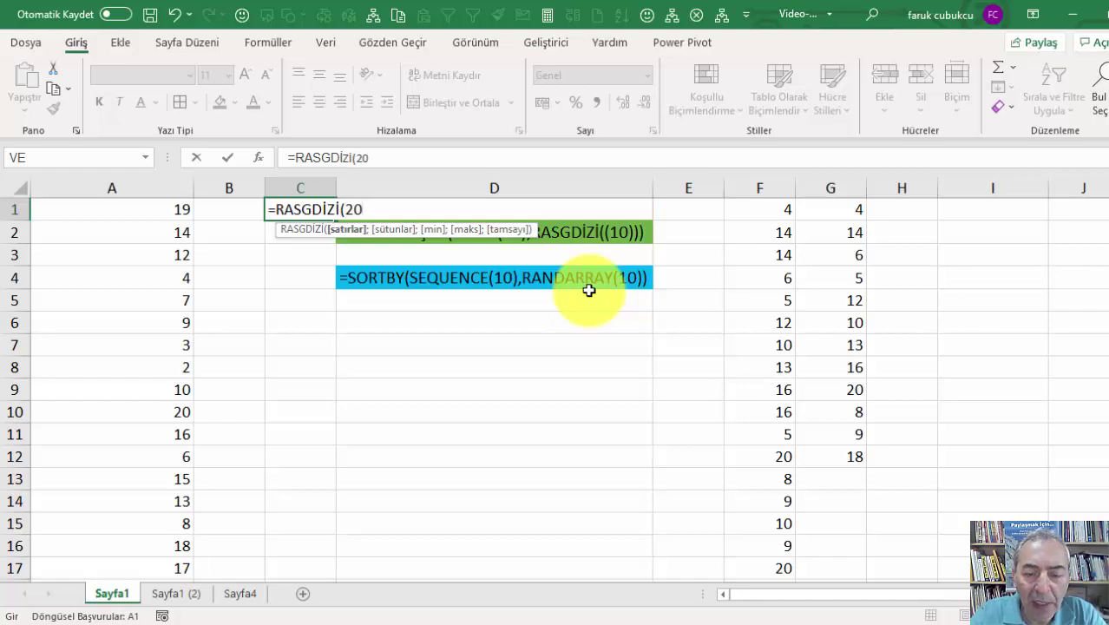
text())
key(Return)
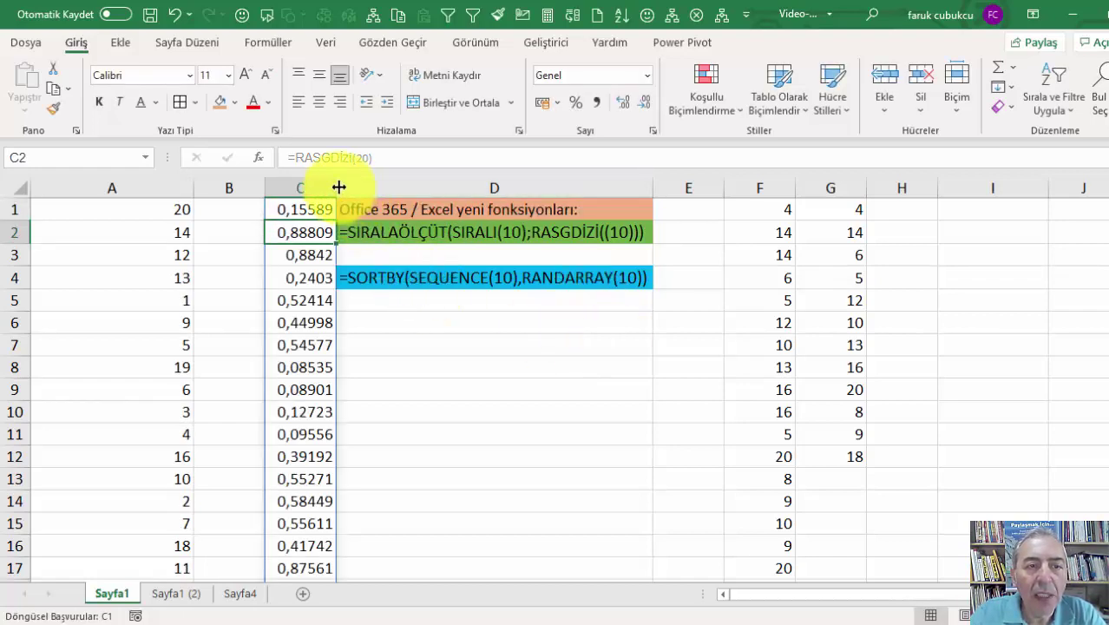
drag(337, 188, 403, 187)
scroll(352, 321, down, 4)
scroll(352, 321, up, 4)
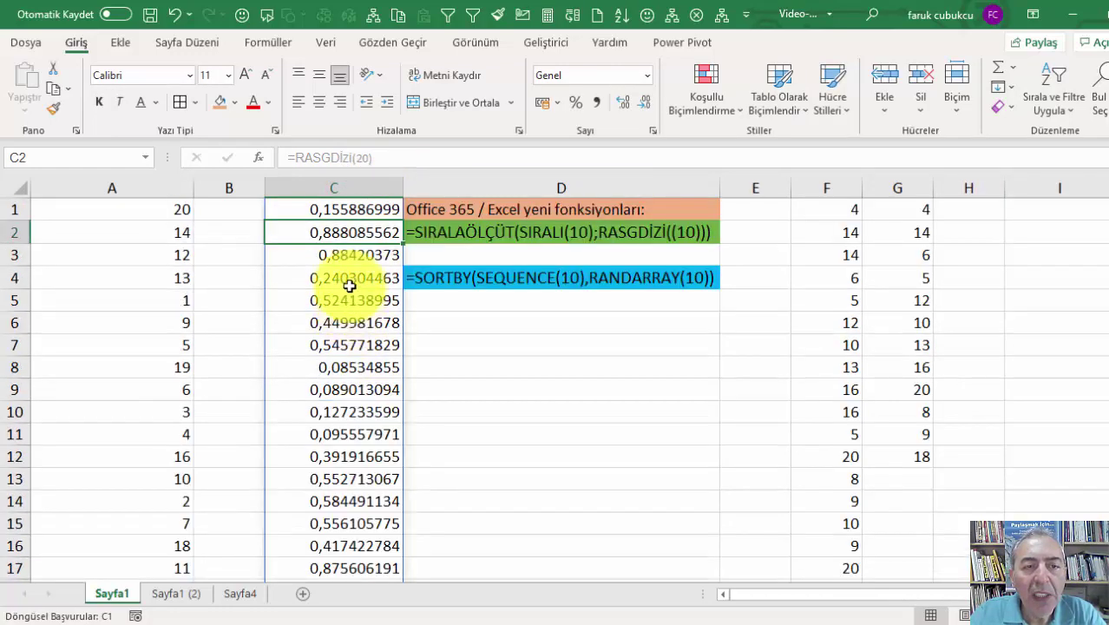
Change C1's formula to =RASGDİZİ(20)*20
click(357, 209)
double_click(358, 209)
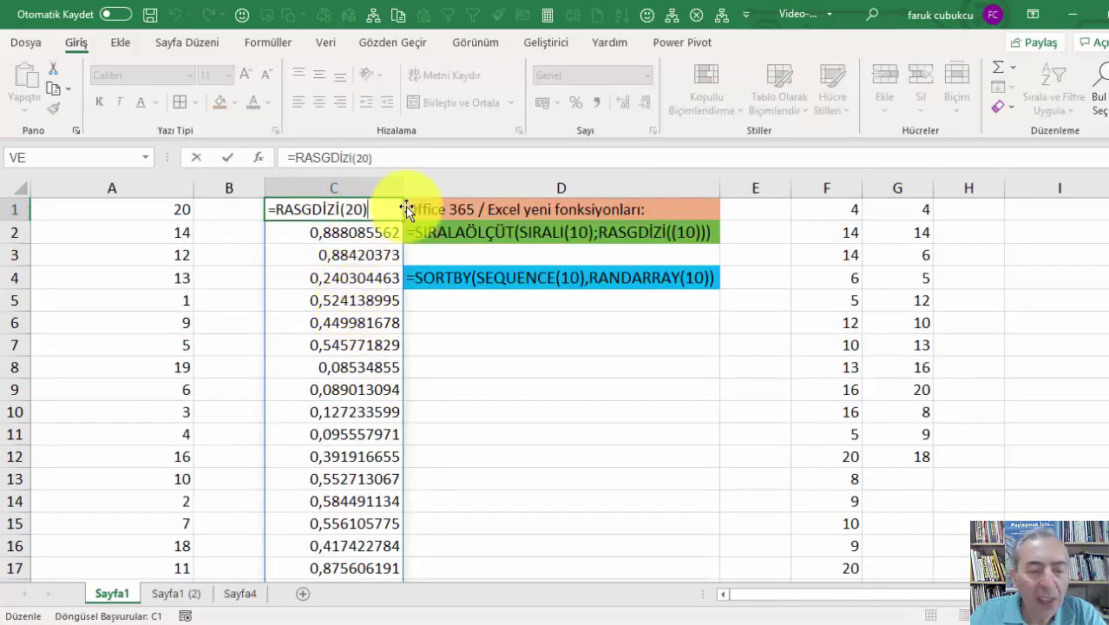
text(*)
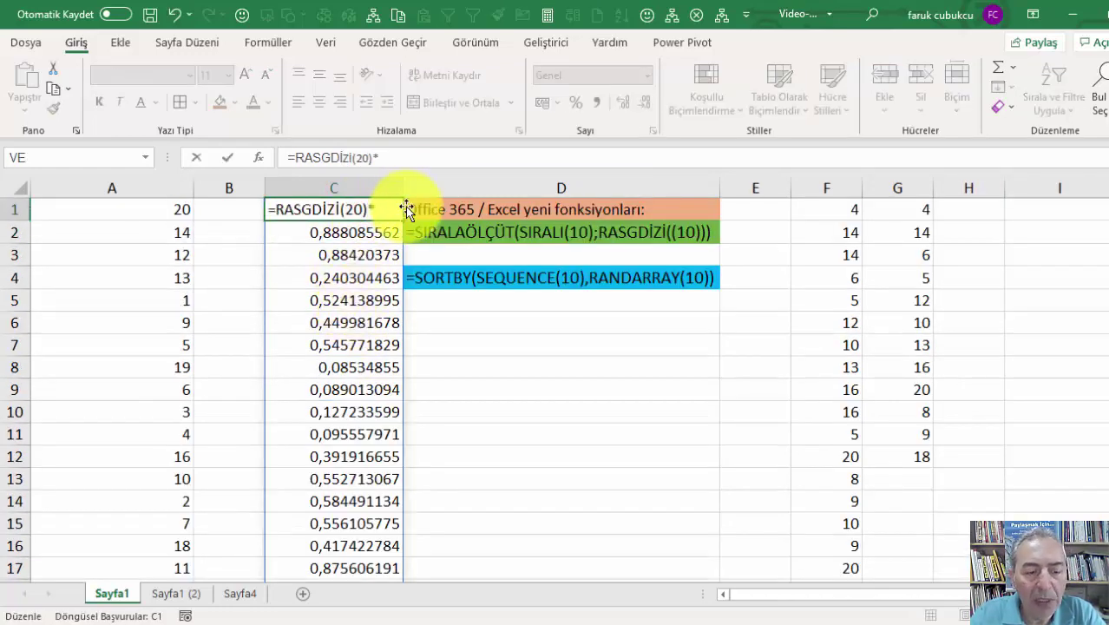
text(20)
key(Return)
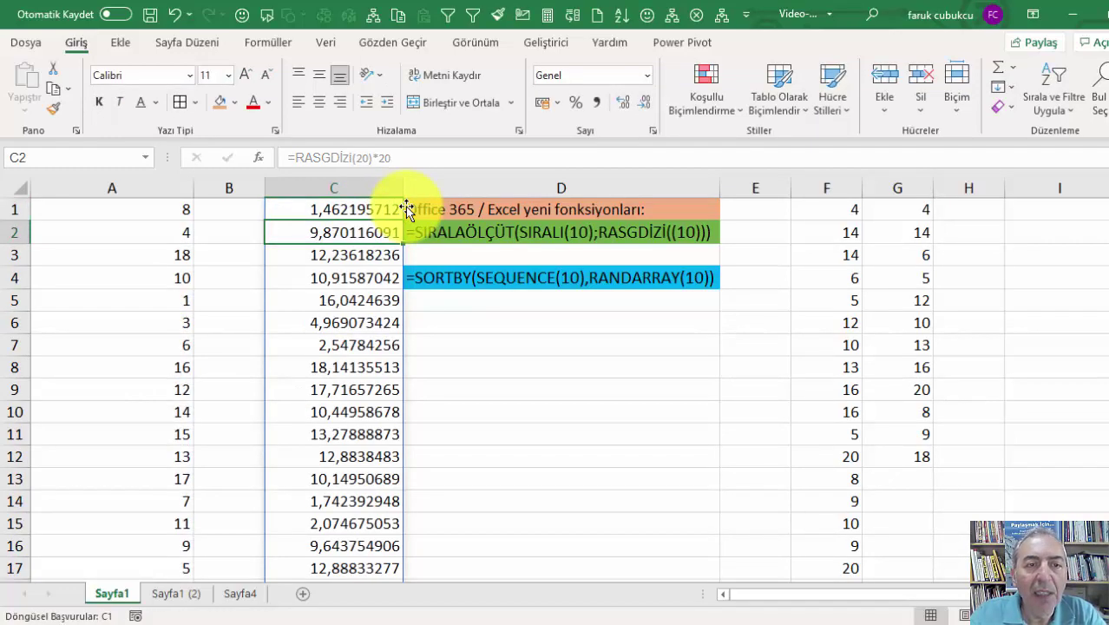
scroll(366, 234, down, 2)
scroll(366, 243, up, 2)
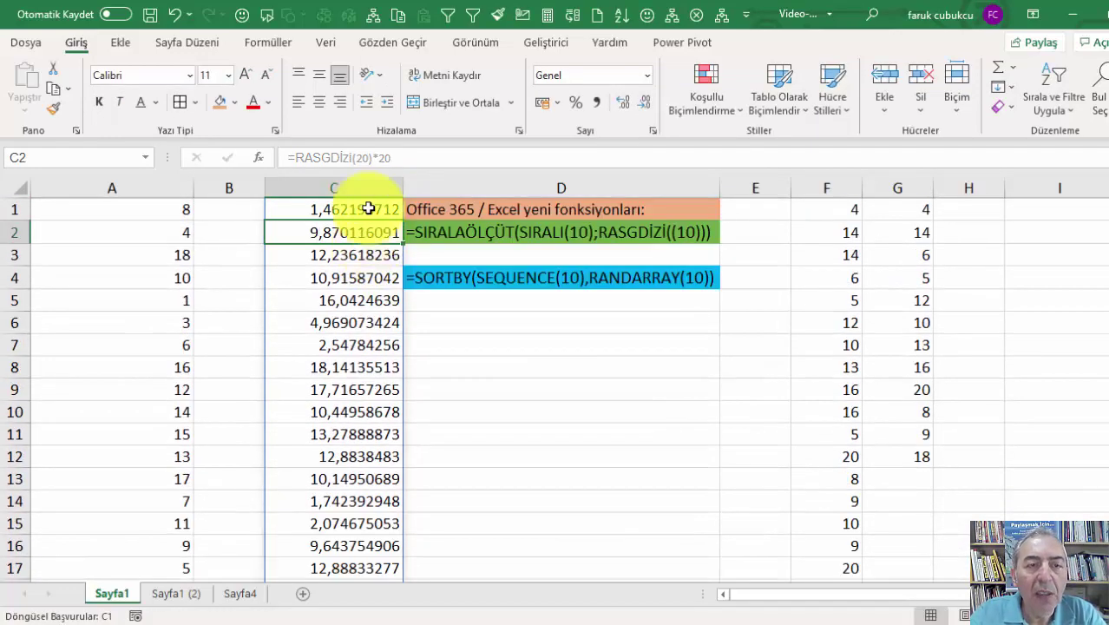
Apply Comma Style to column C and decrease decimals twice to show whole numbers
click(365, 183)
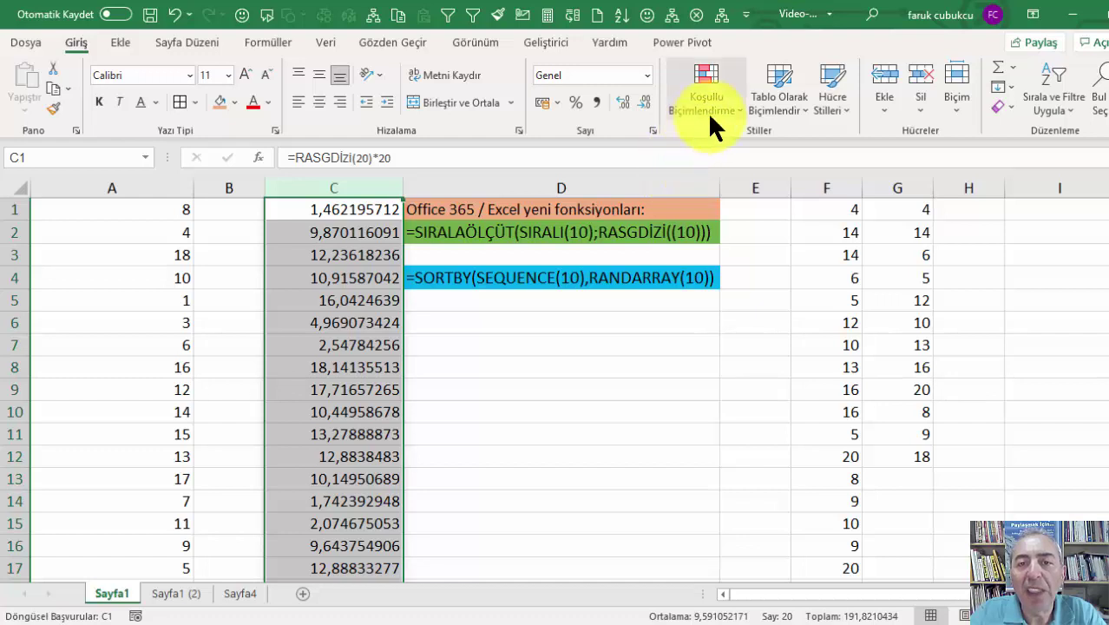
click(591, 98)
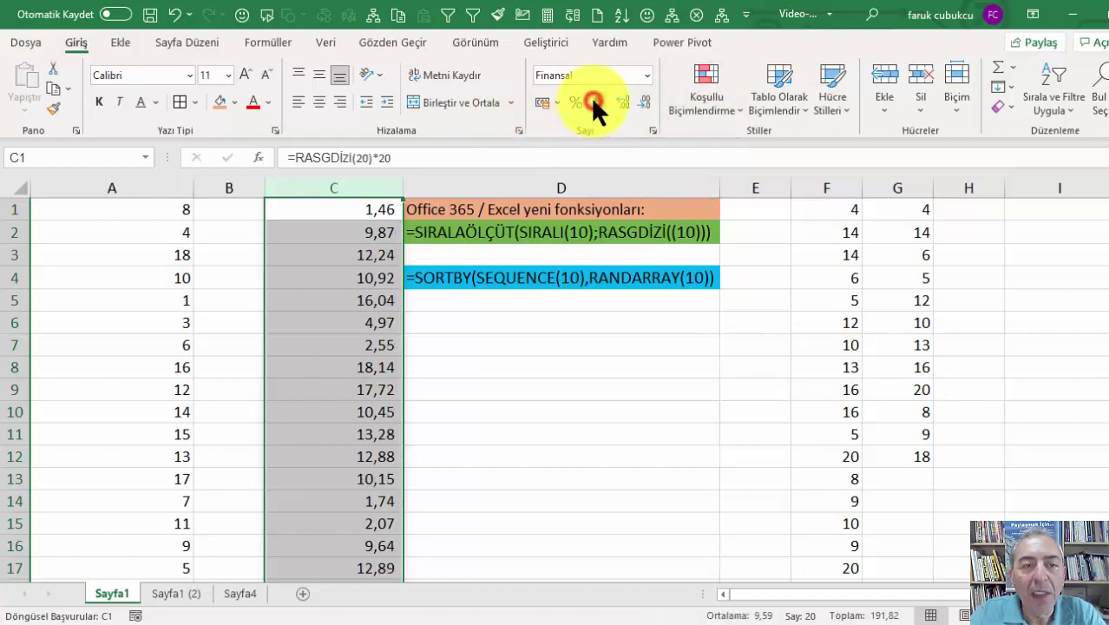
click(644, 101)
click(644, 102)
scroll(300, 293, down, 2)
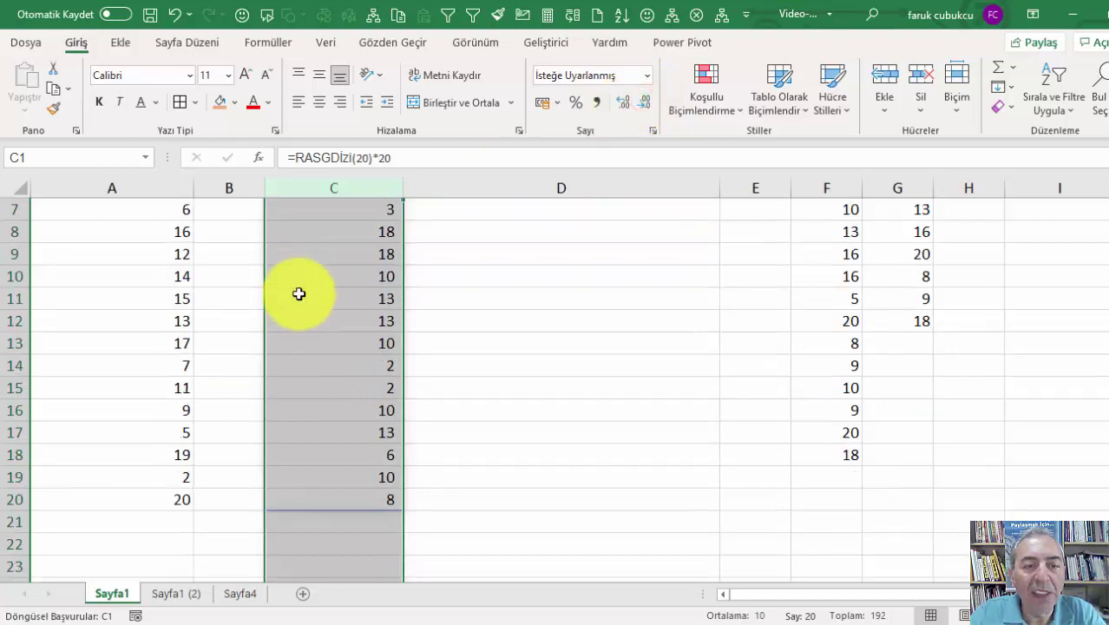
scroll(319, 303, up, 2)
click(358, 215)
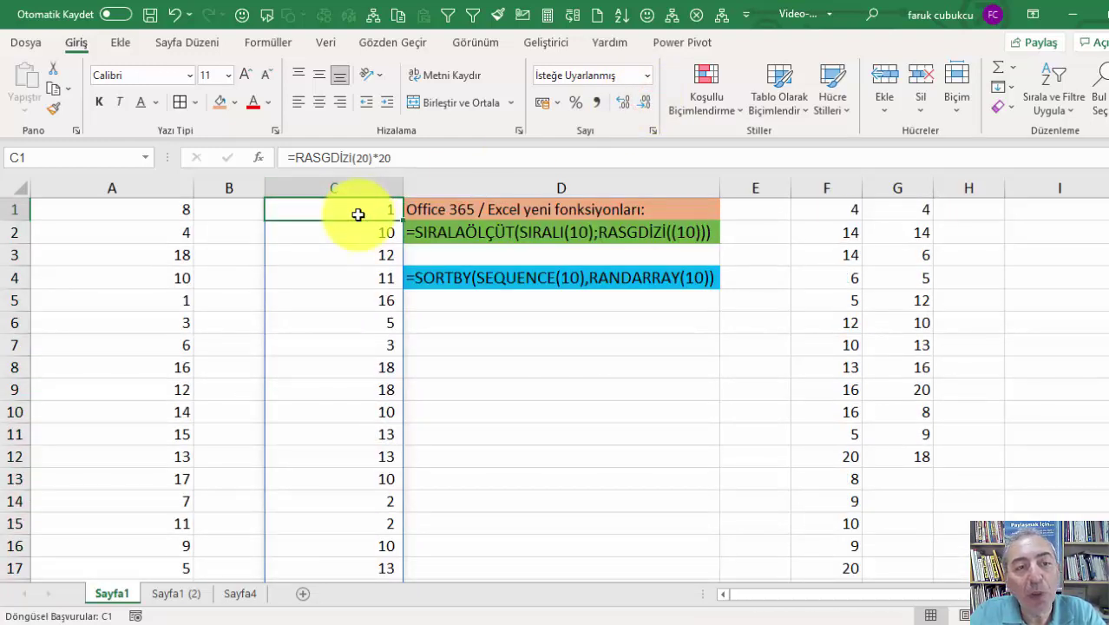
double_click(371, 214)
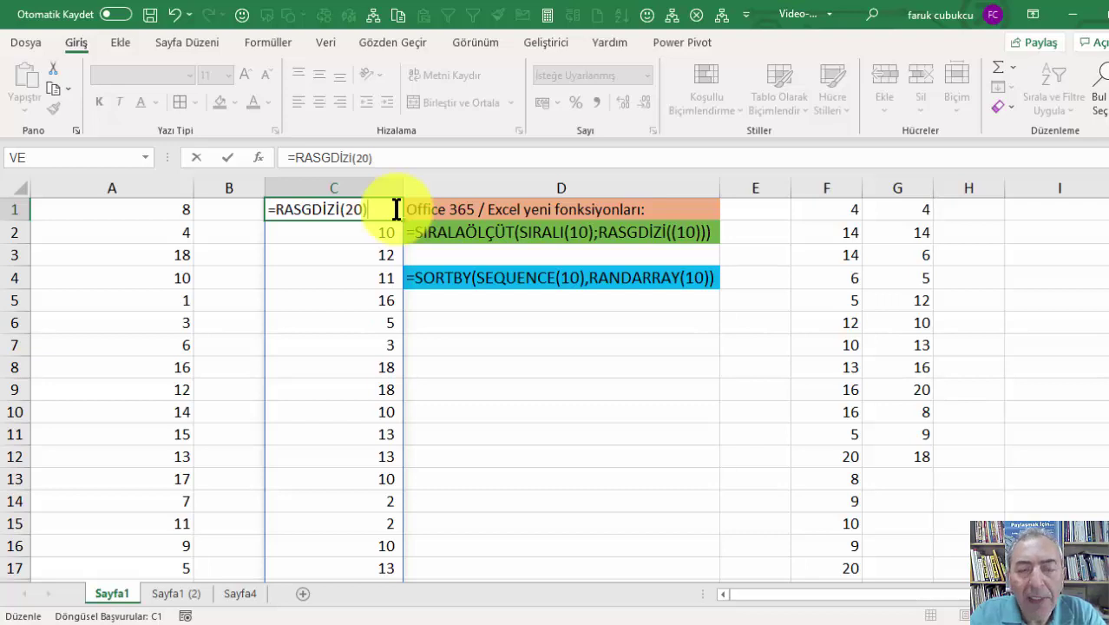
Return C1 to plain =RASGDİZİ(20) and undo column C's number formatting
key(Return)
click(396, 210)
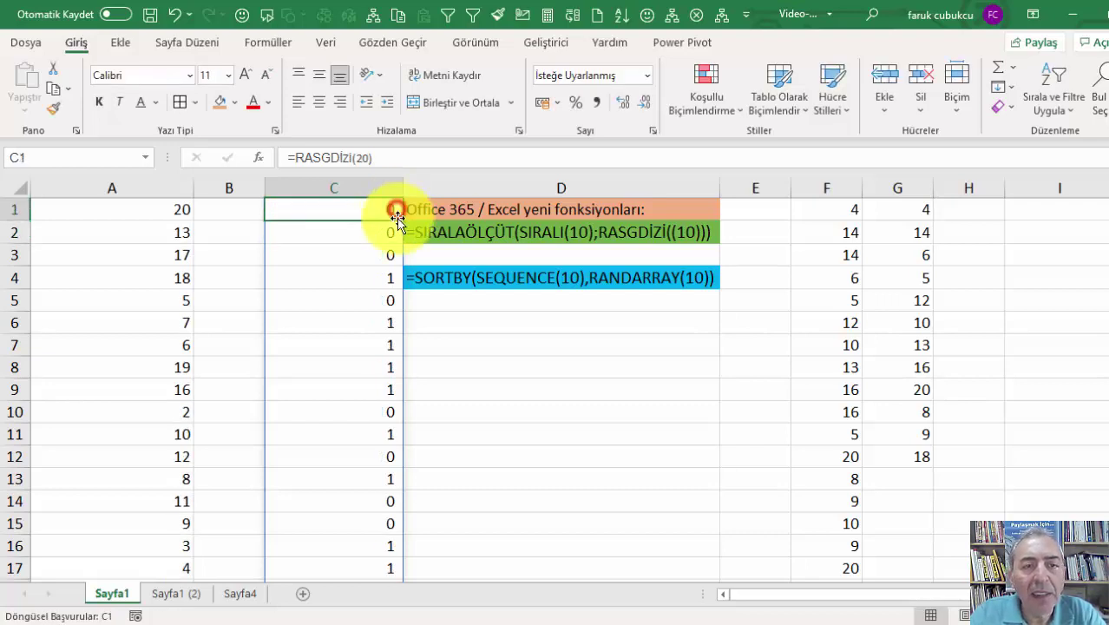
double_click(401, 221)
double_click(373, 211)
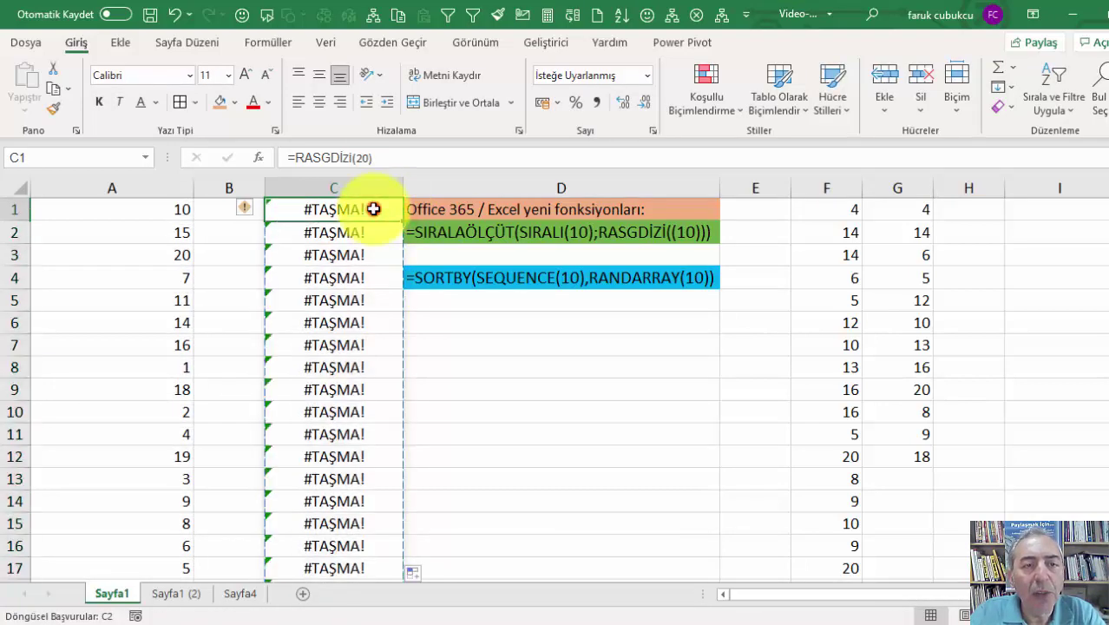
key(ctrl+Return)
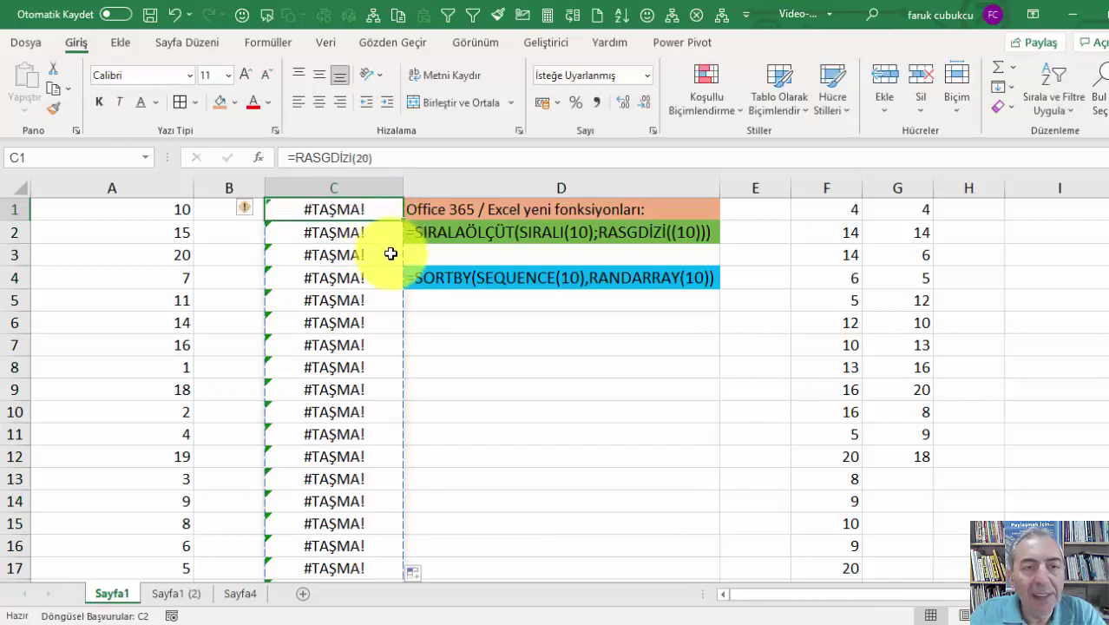
click(429, 178)
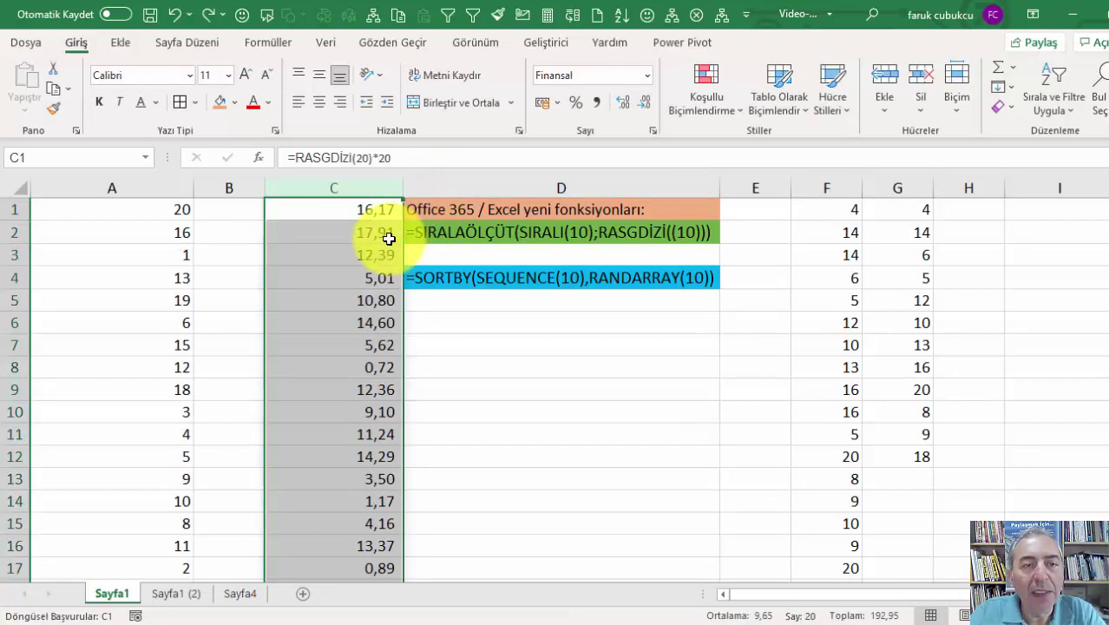
key(ctrl+shift+asciitilde)
click(374, 211)
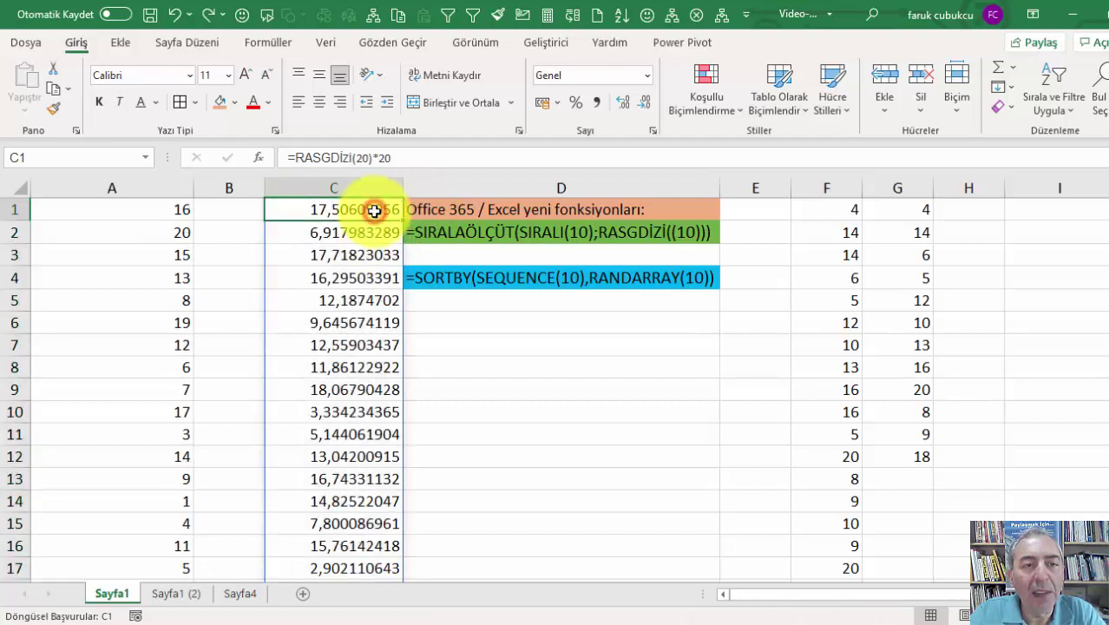
key(ctrl+z)
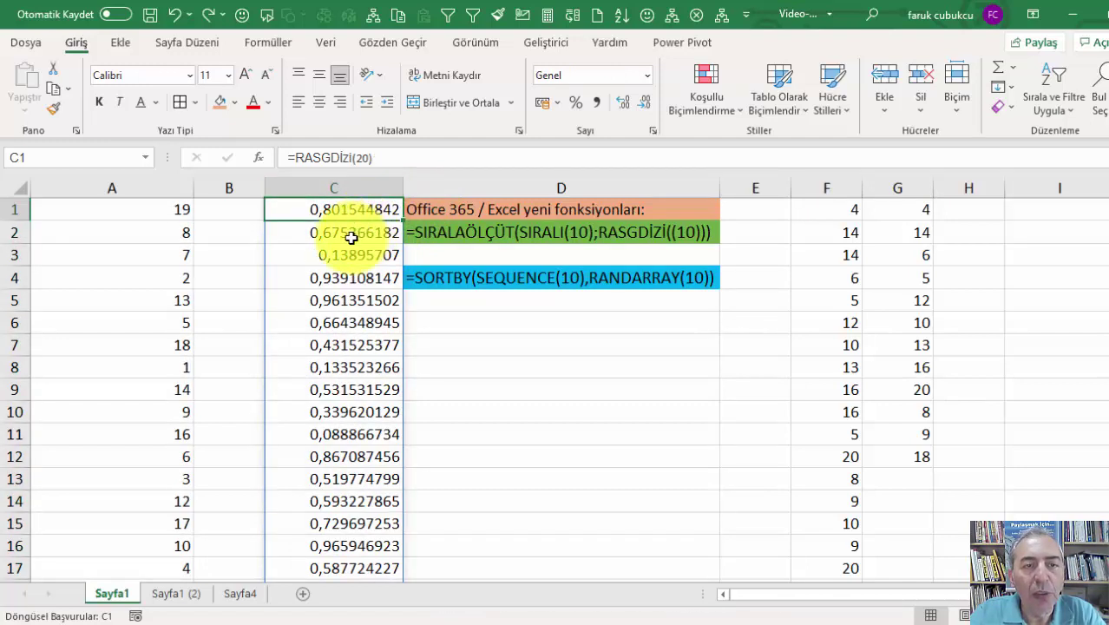
Reopen C1's formula, begin typing 'sı' at its start, then cancel the change
click(354, 232)
scroll(344, 264, down, 5)
scroll(345, 265, up, 5)
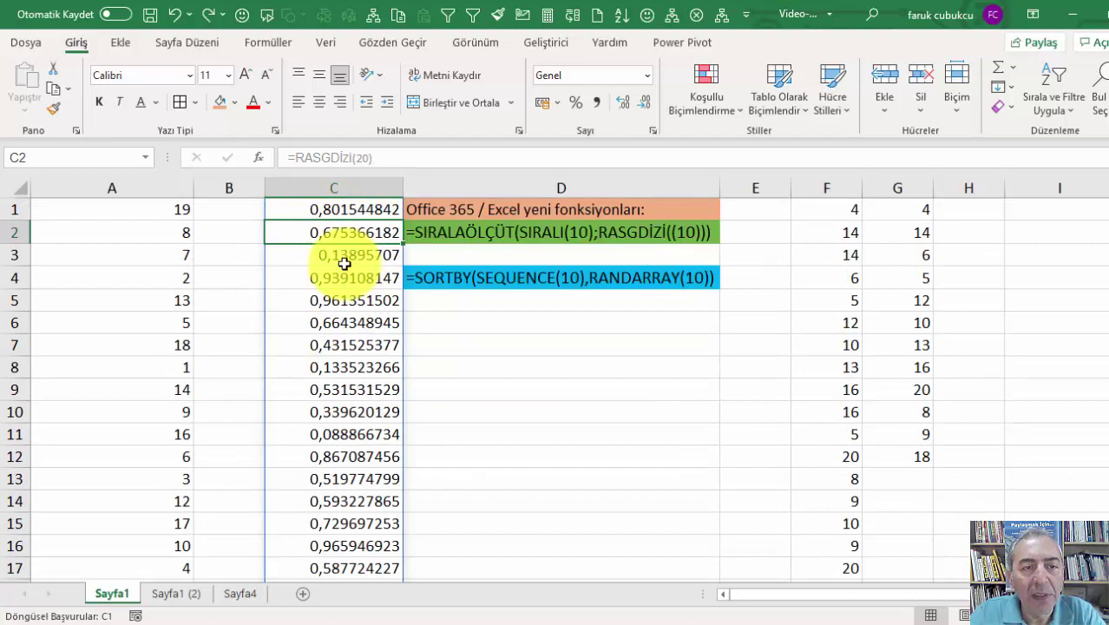
click(328, 209)
double_click(330, 209)
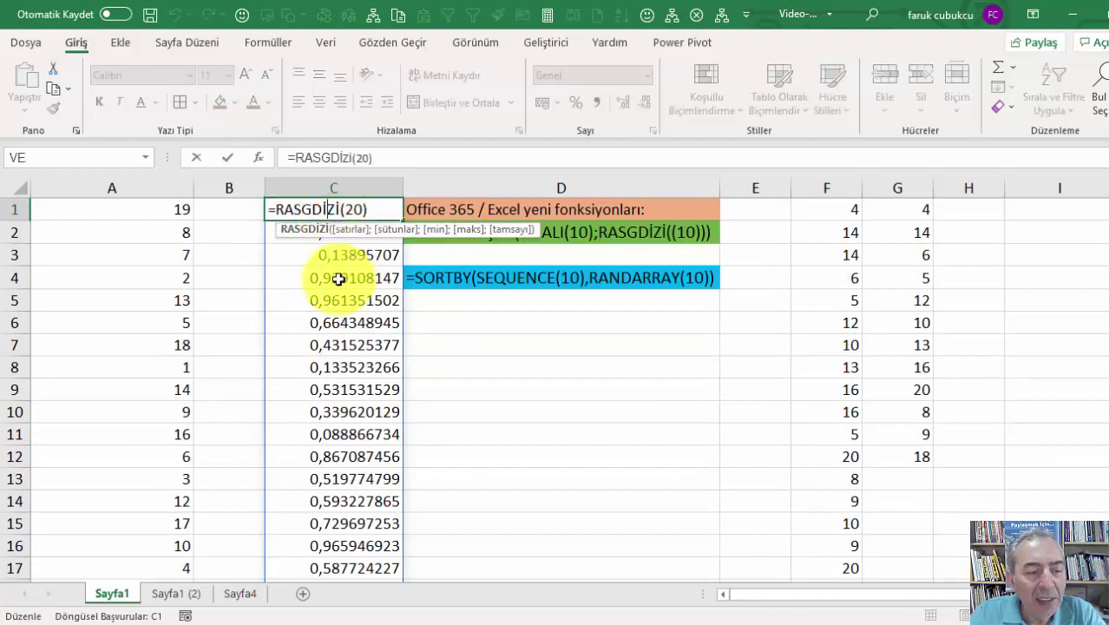
key(Escape)
double_click(334, 210)
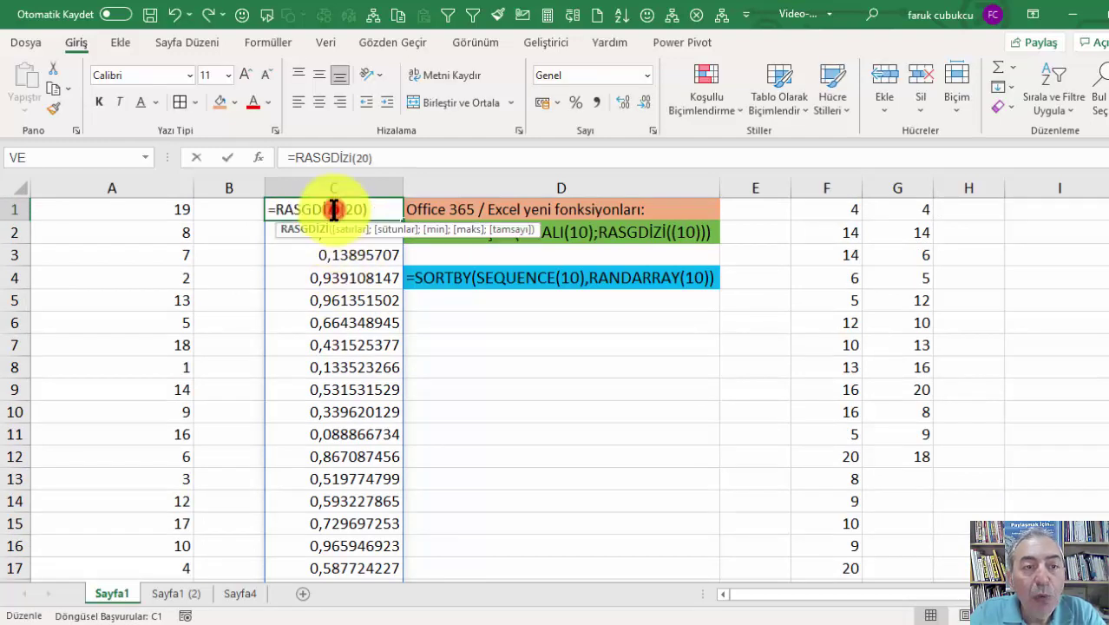
click(272, 210)
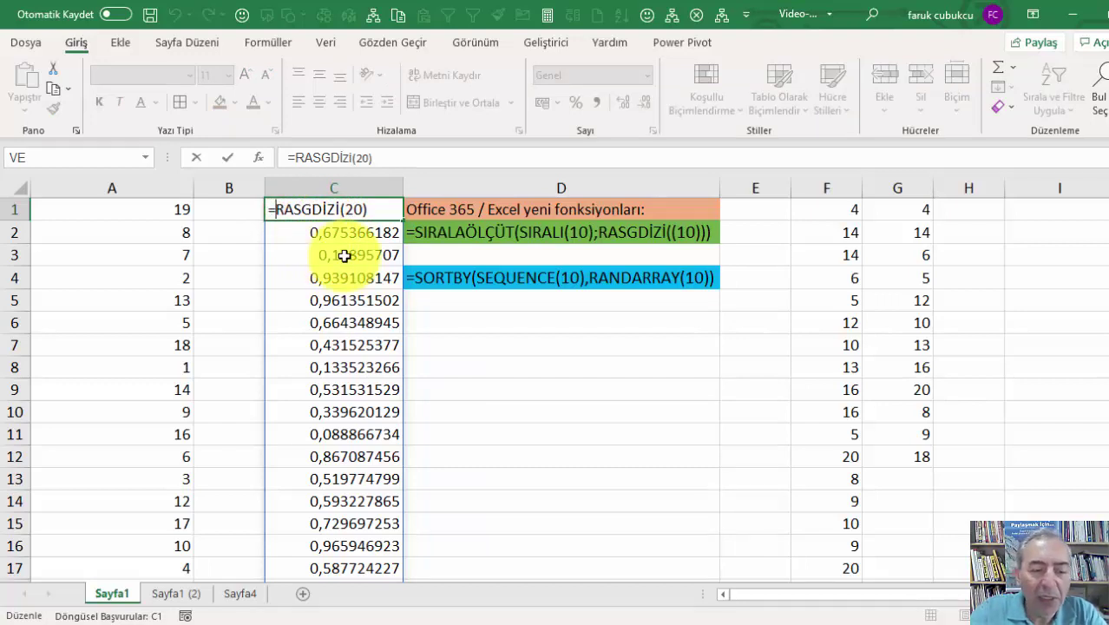
text(sı)
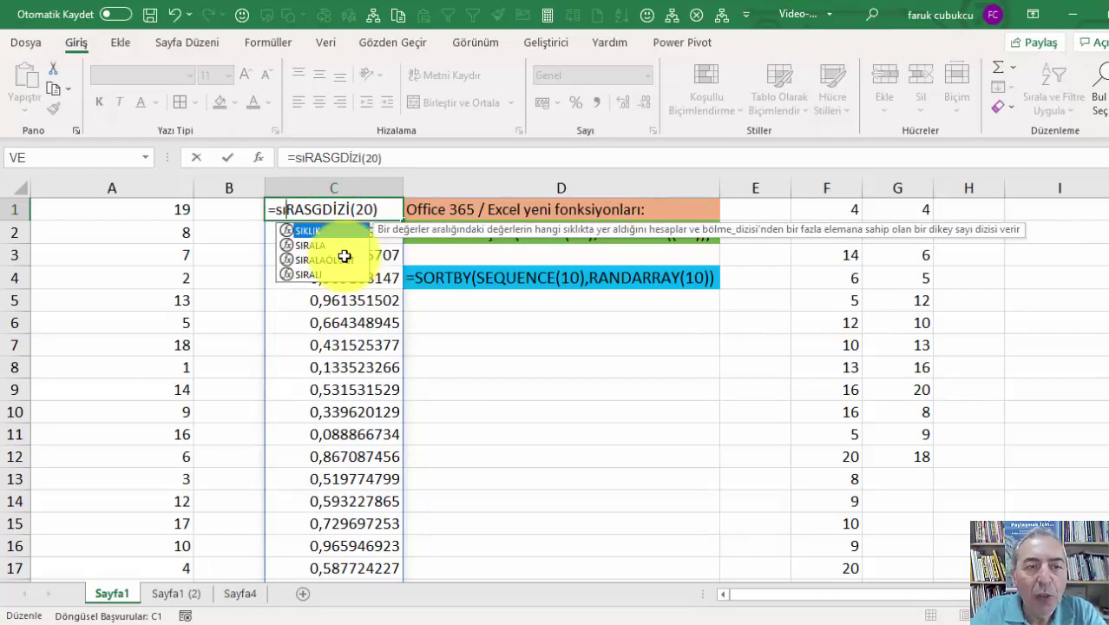
key(Escape)
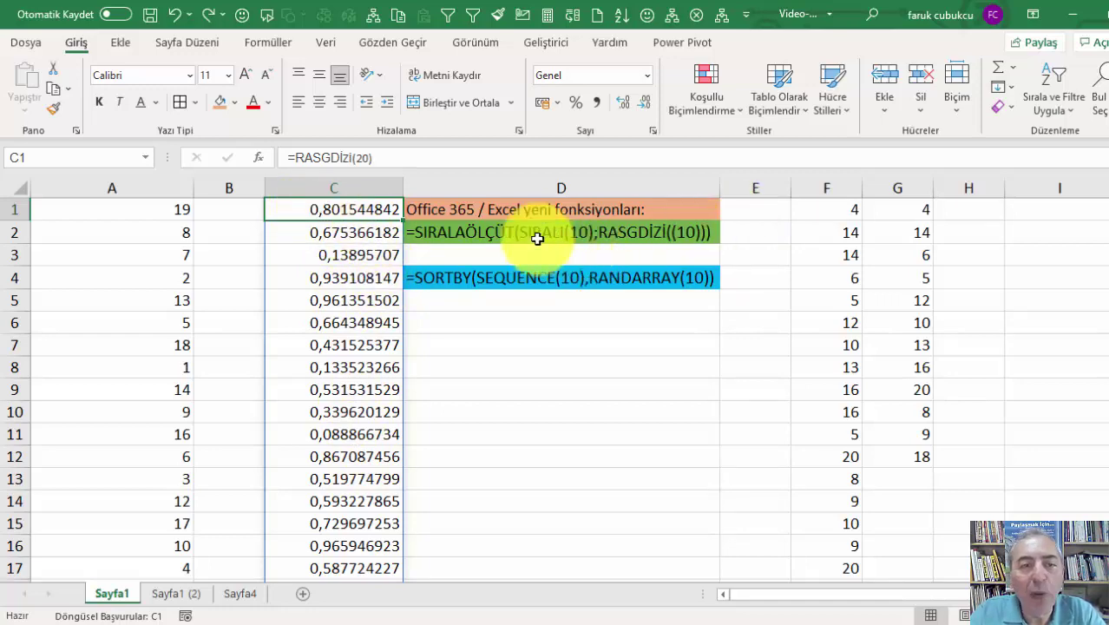
click(493, 186)
Insert a new column D and enter =SIRALI(20) in D1
right_click(491, 185)
click(556, 327)
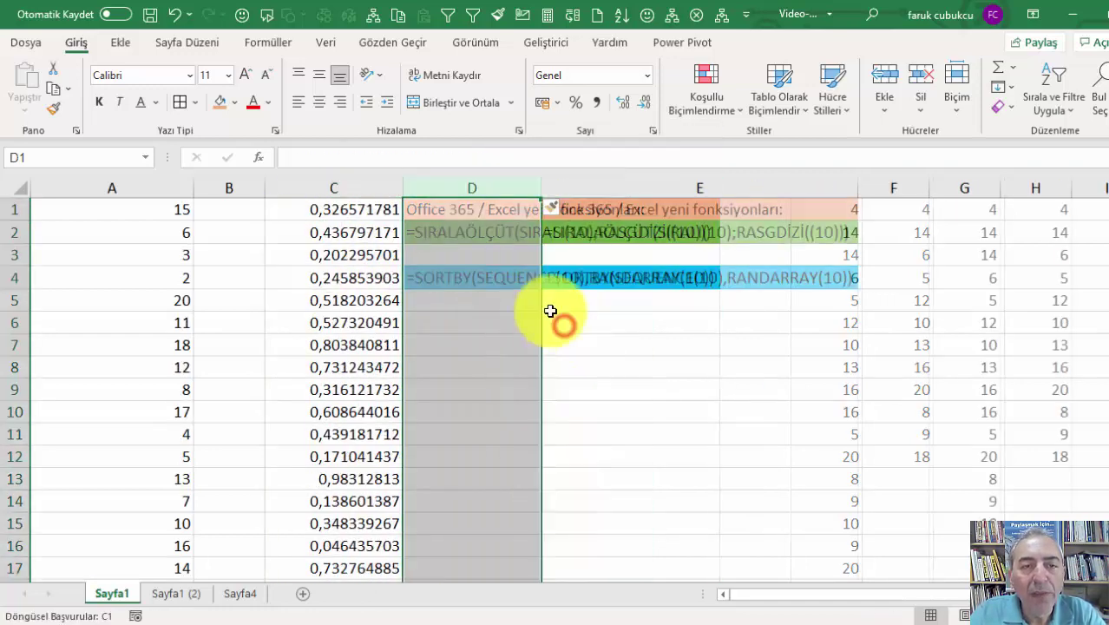
click(475, 212)
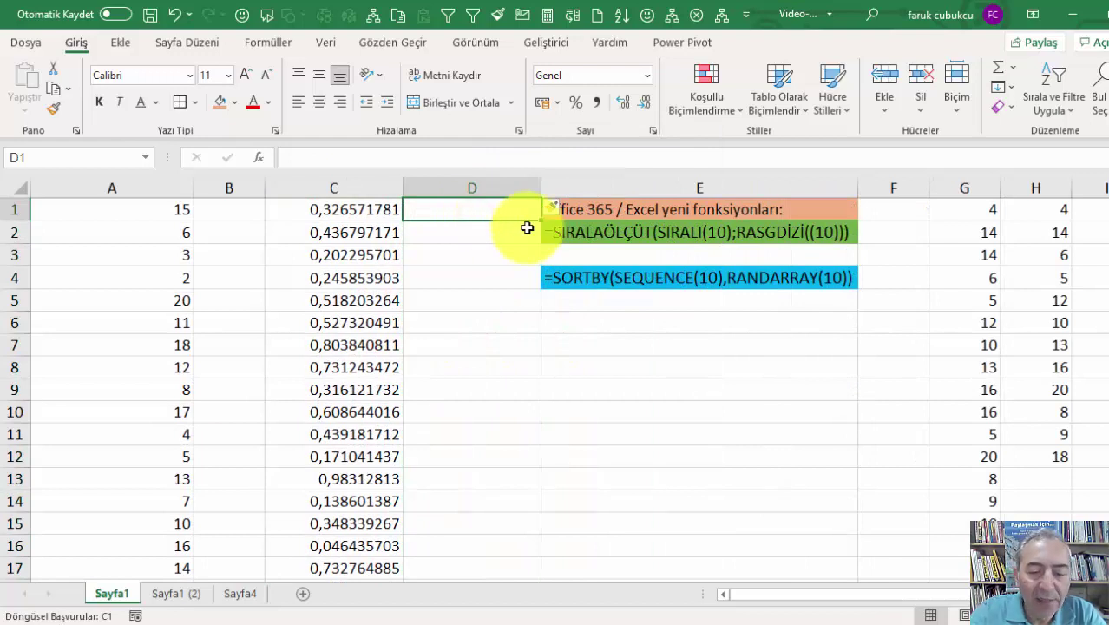
text(=s)
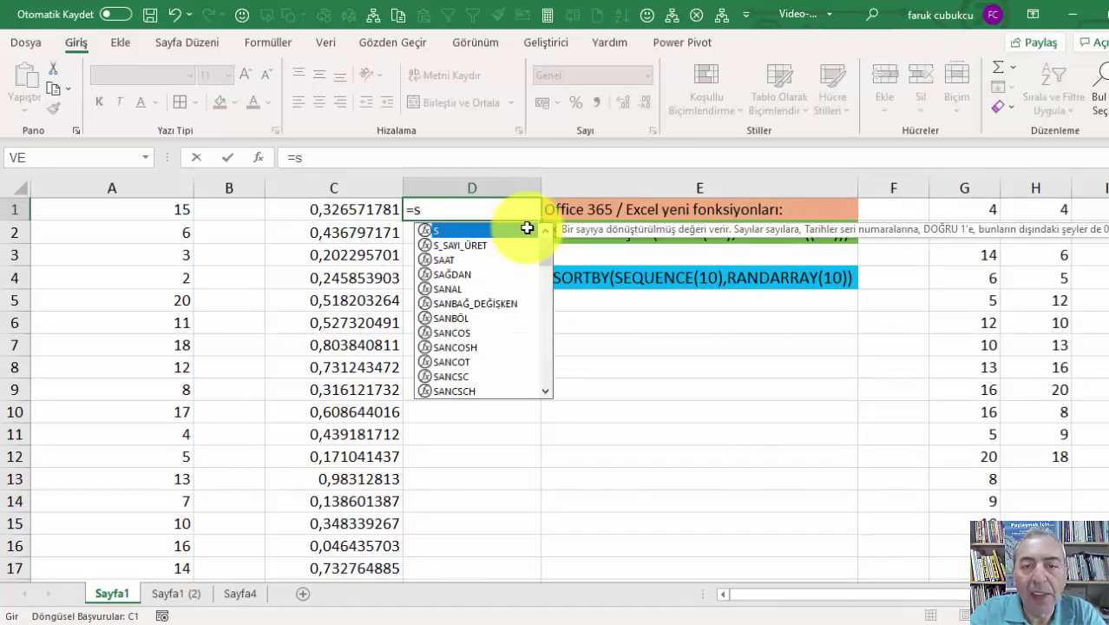
text(ıra)
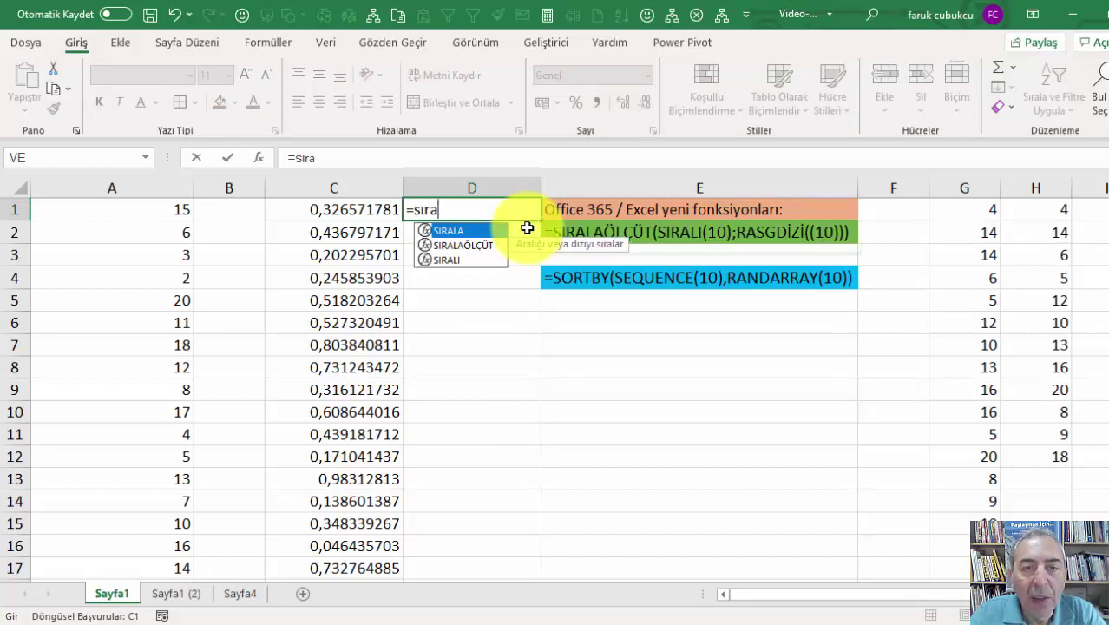
key(Down)
key(Down)
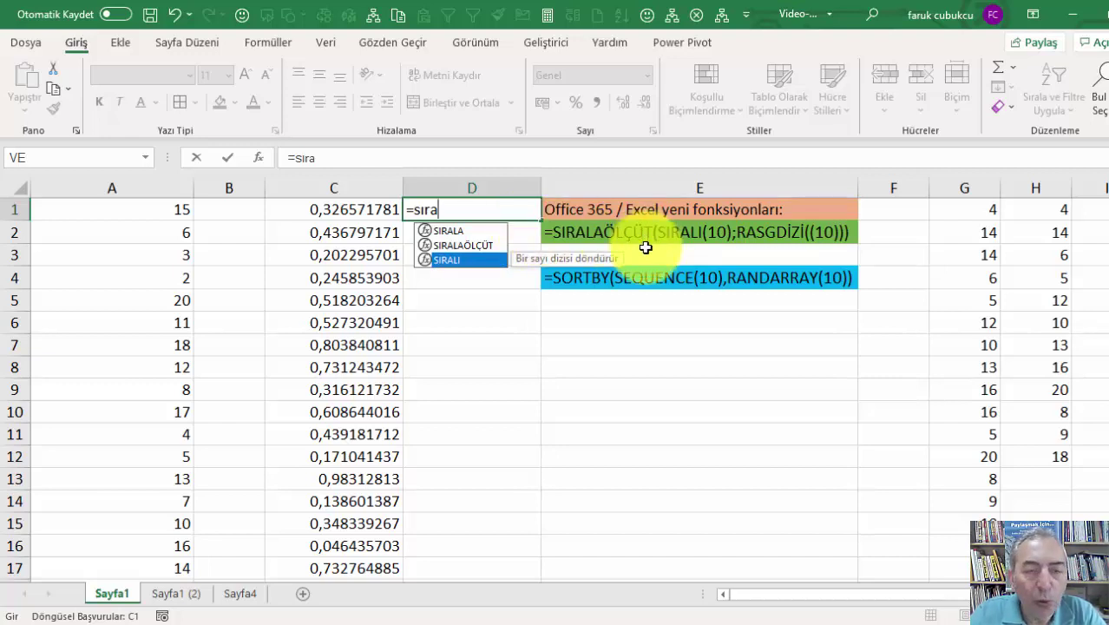
key(Tab)
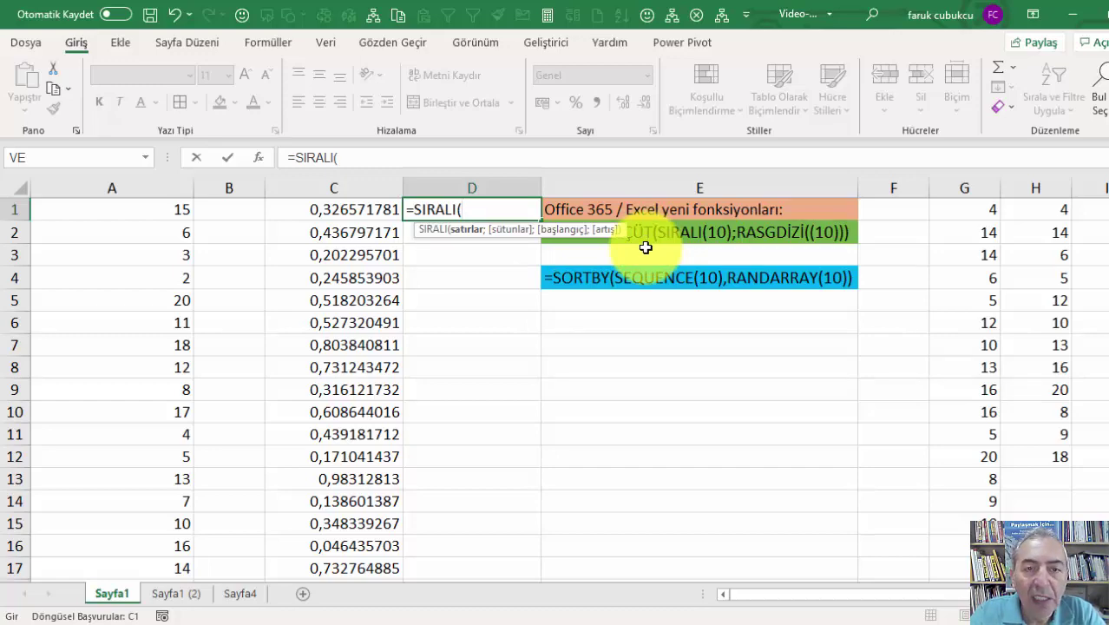
text(20))
key(Return)
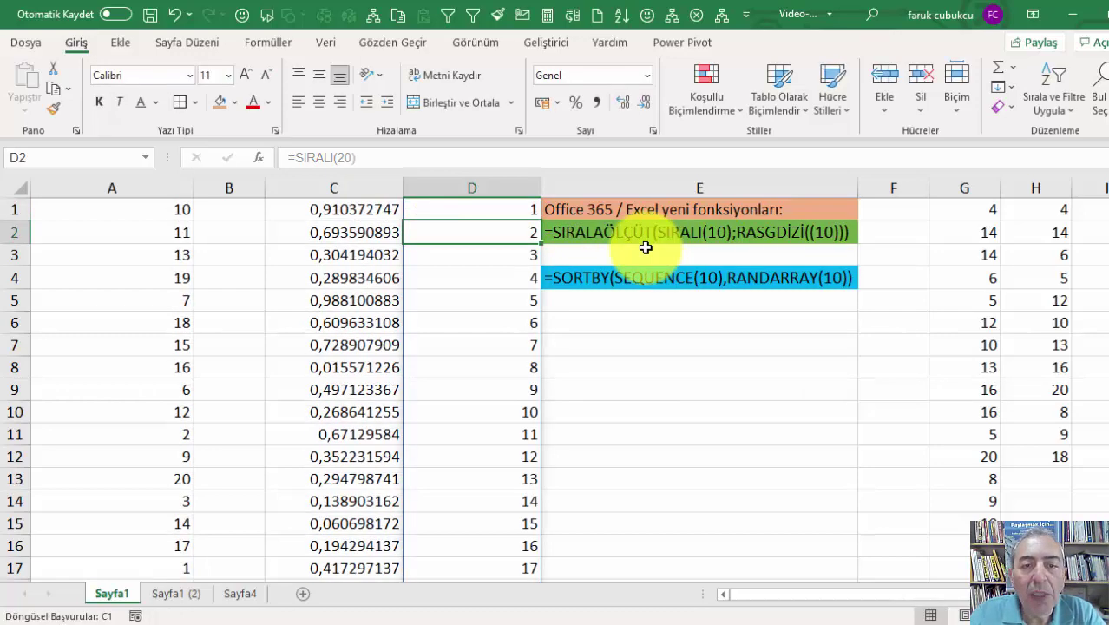
Review the spilled 1–20 numbers in column D and the random decimals in column C
scroll(572, 447, down, 1)
scroll(564, 453, down, 2)
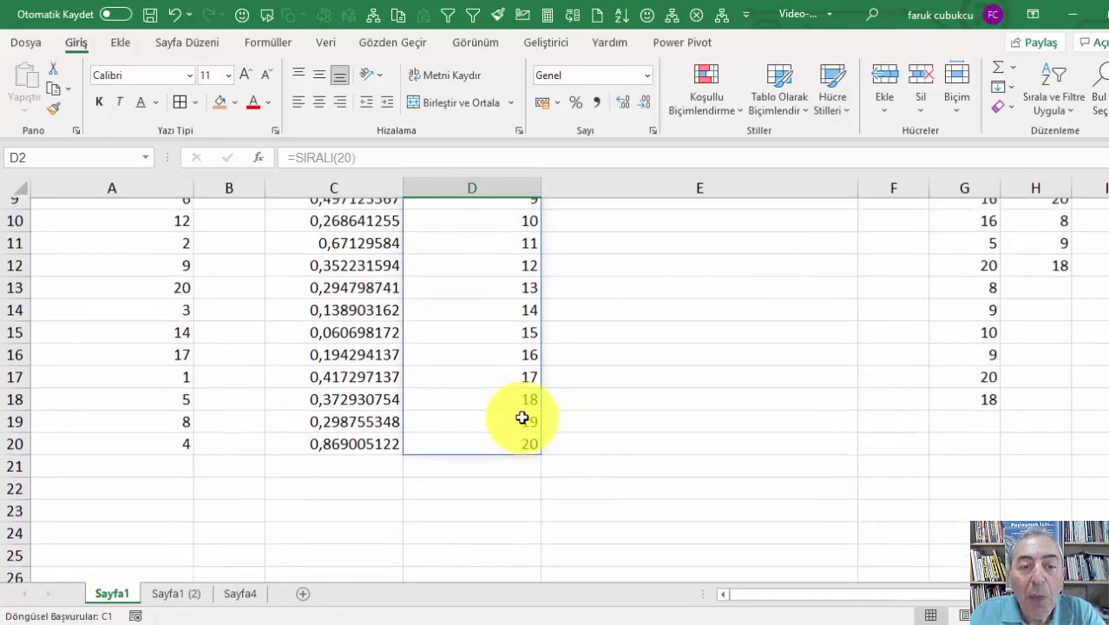
scroll(522, 418, up, 3)
drag(512, 209, 501, 569)
drag(340, 213, 341, 577)
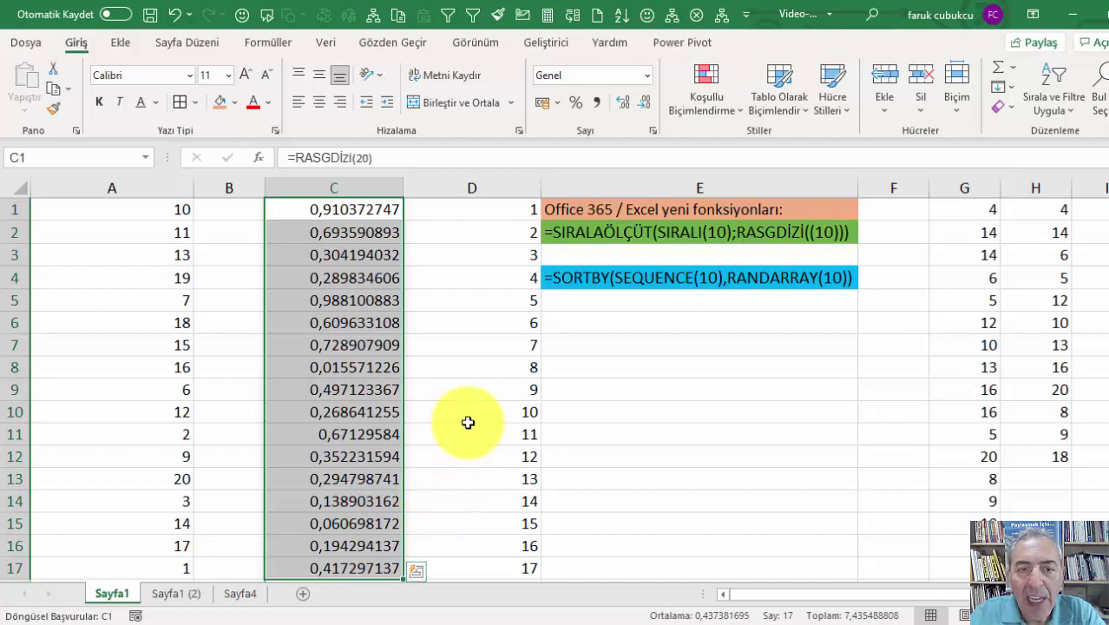
scroll(490, 312, down, 2)
scroll(479, 340, up, 2)
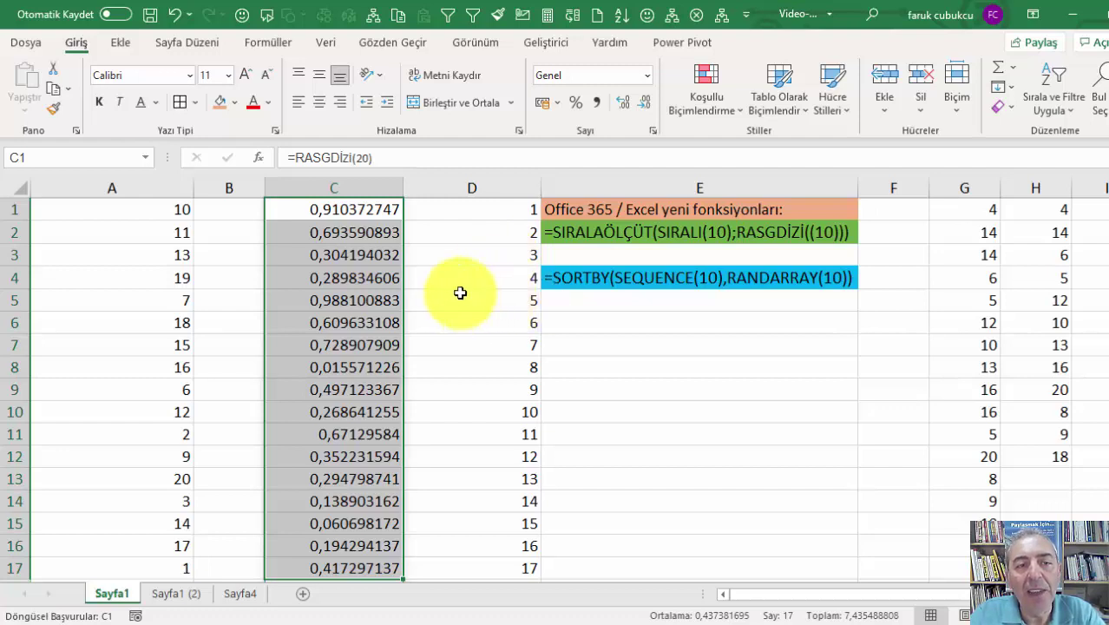
Rewrite C1 as =SIRALAÖLÇÜT(SIRALI(20);RASGDİZİ(20)) to shuffle the numbers 1–20
click(342, 212)
double_click(276, 210)
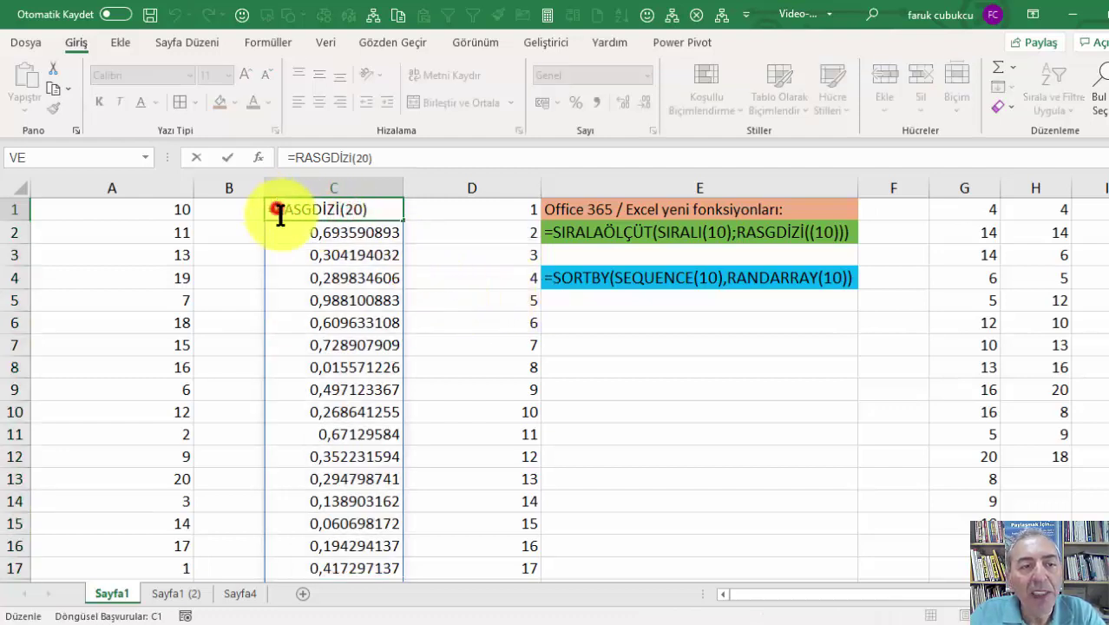
text(sı)
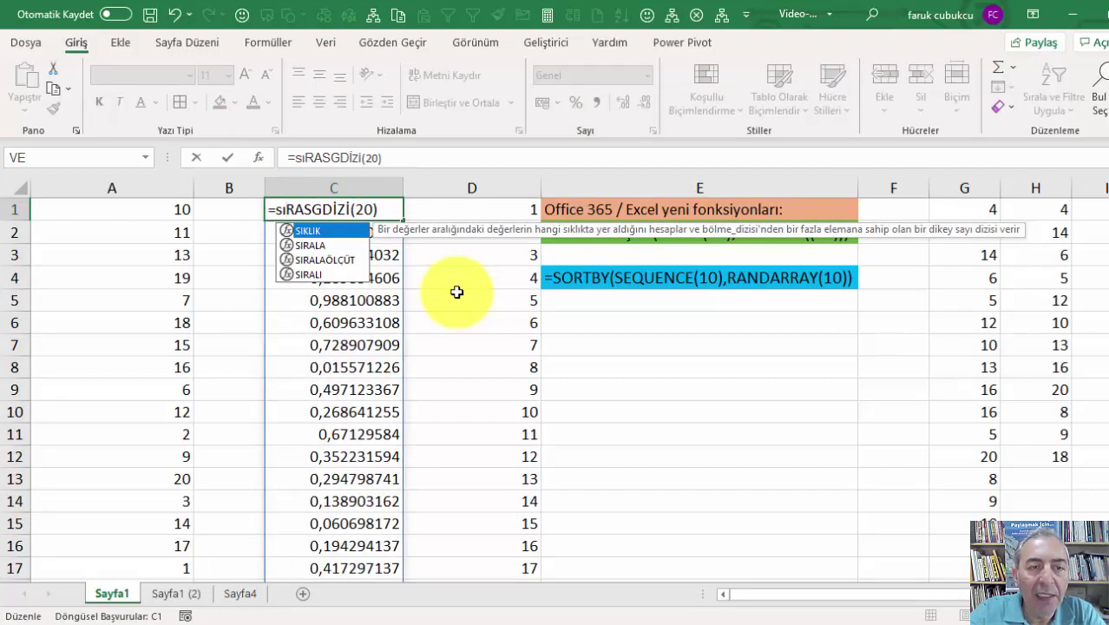
key(Down)
key(Down)
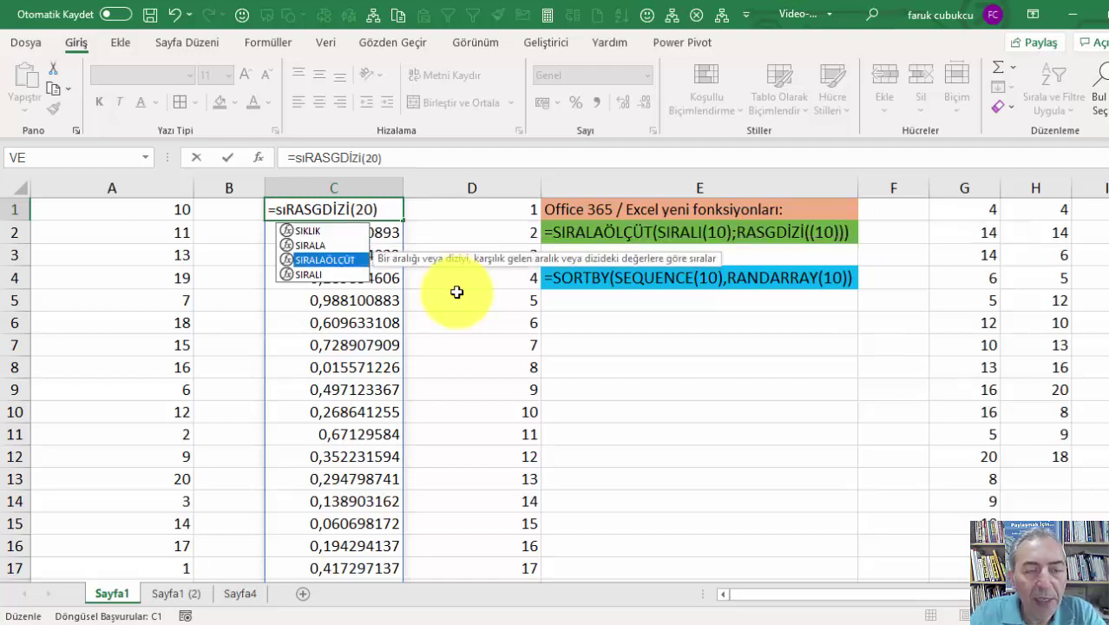
key(Tab)
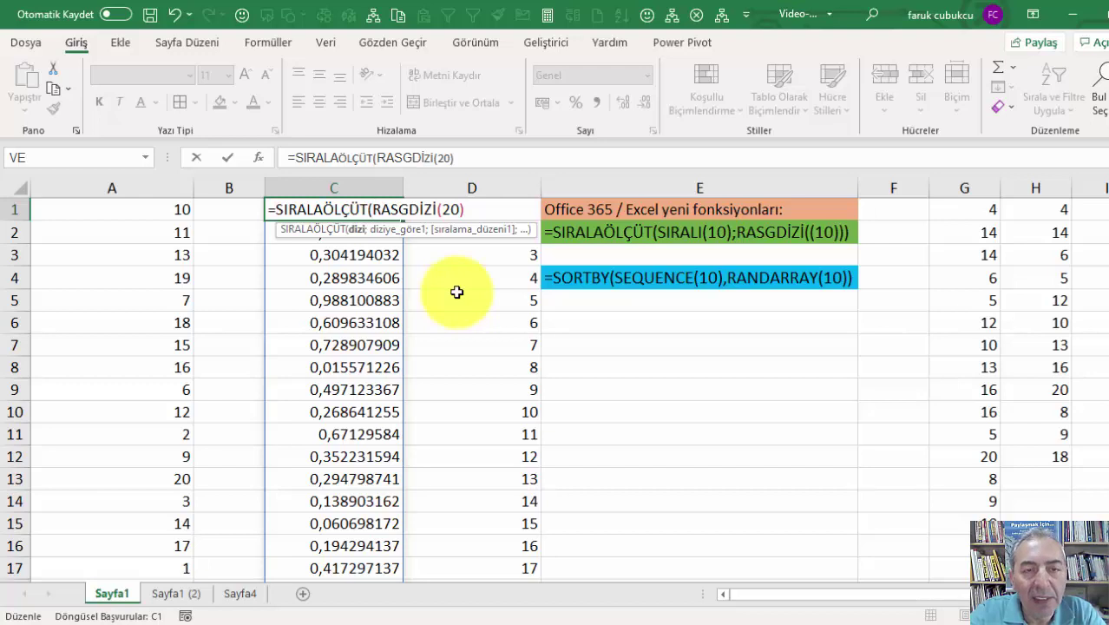
text(sıra)
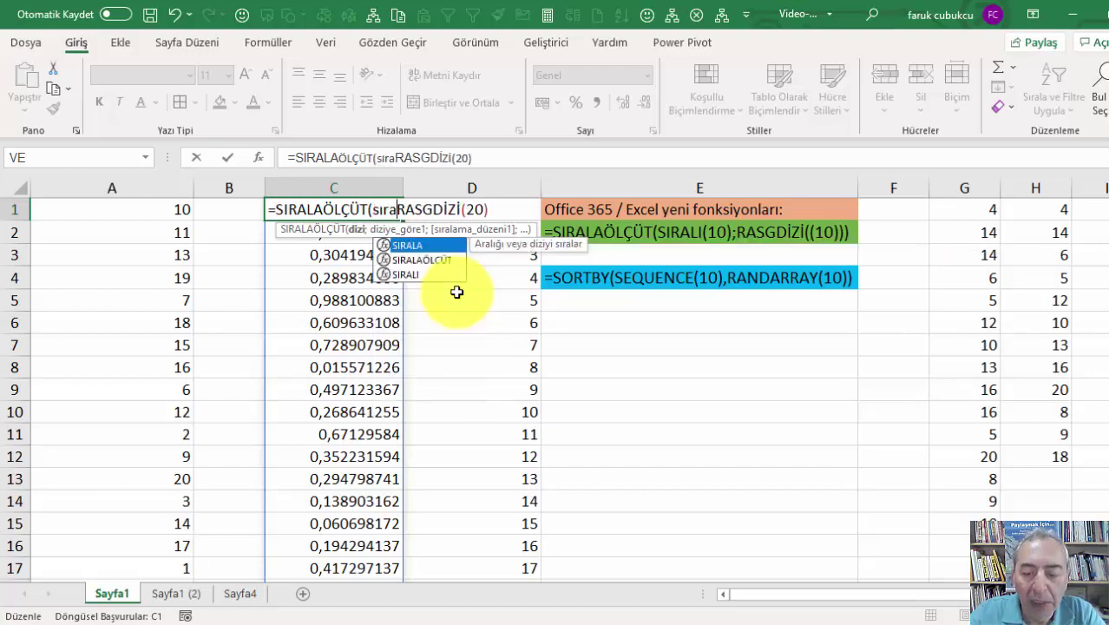
key(Down)
key(Down)
key(Tab)
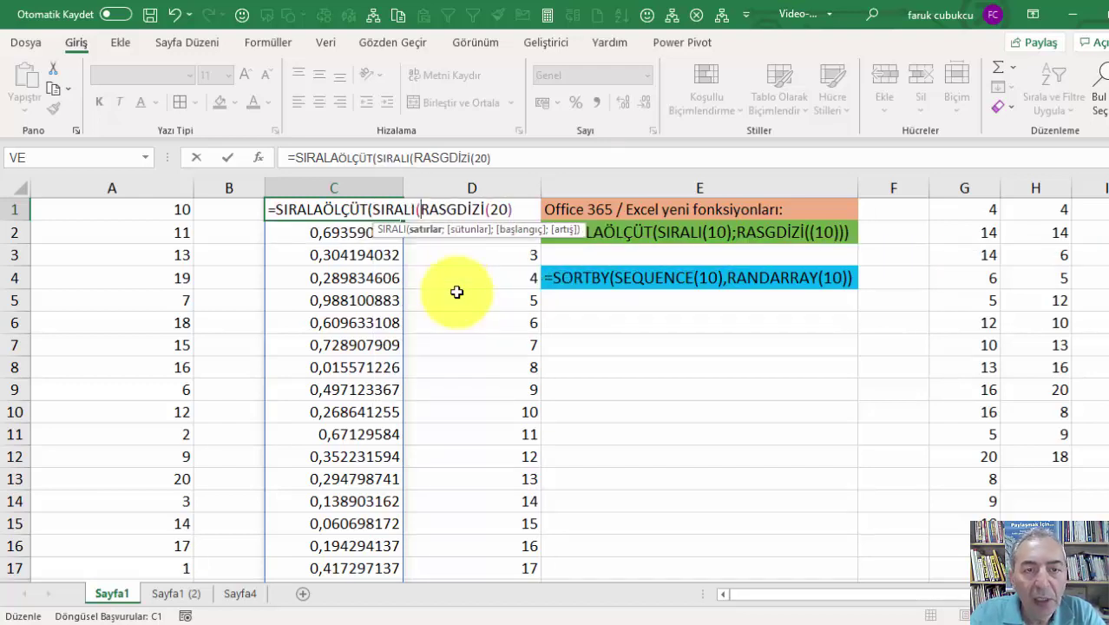
text(20))
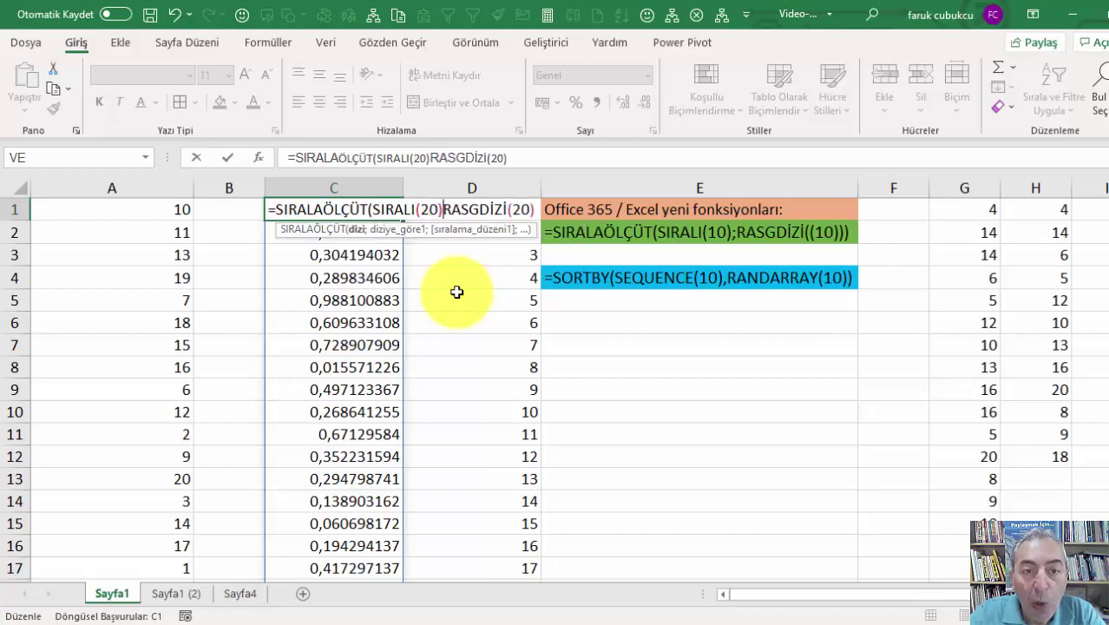
text(;)
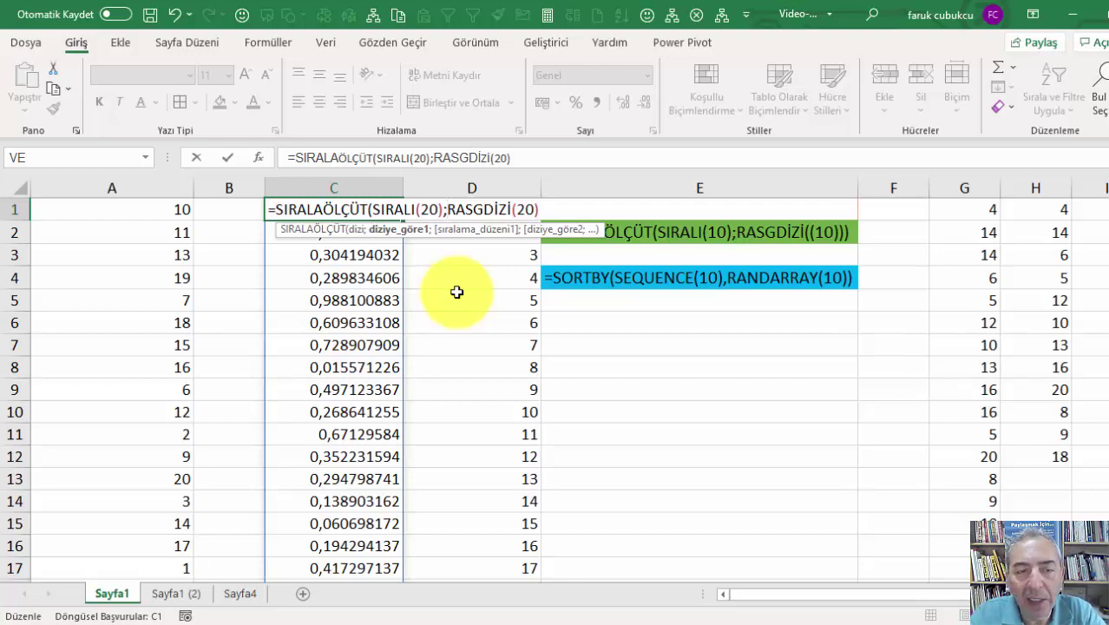
key(Return)
key(Return)
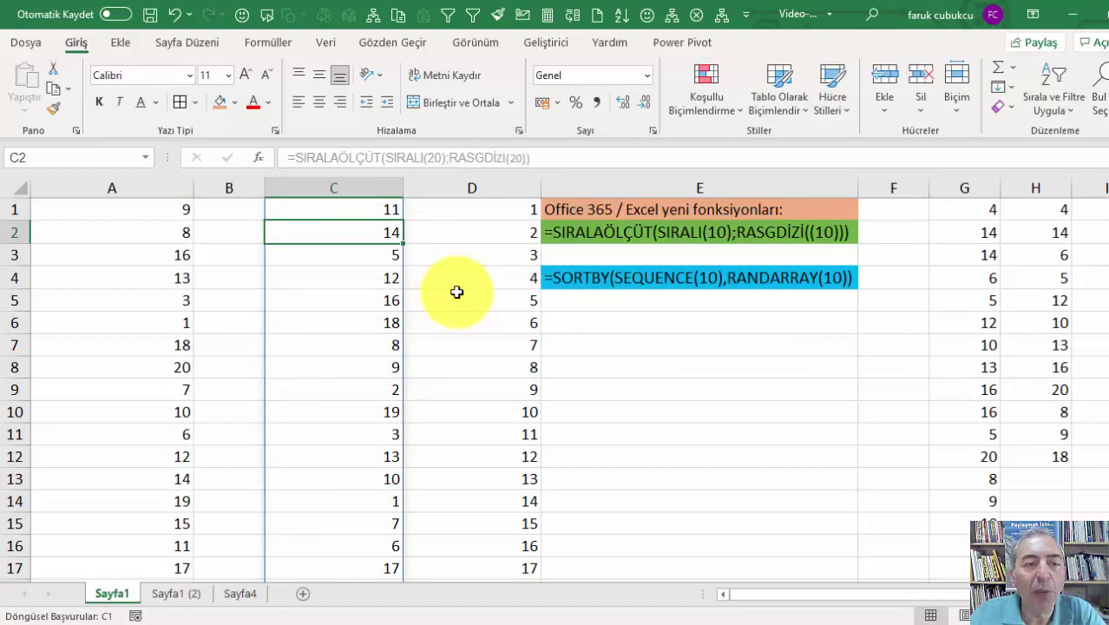
Review the shuffled list and column G values, then switch to Sayfa4
scroll(382, 347, down, 3)
scroll(373, 348, up, 3)
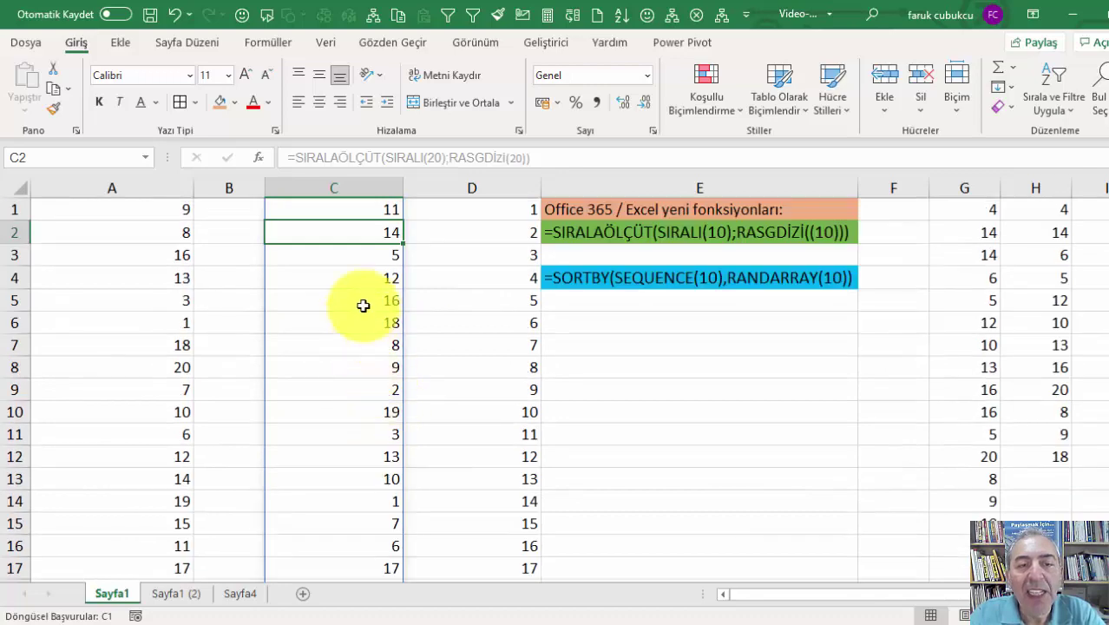
scroll(364, 305, down, 2)
scroll(364, 308, down, 3)
scroll(368, 310, up, 4)
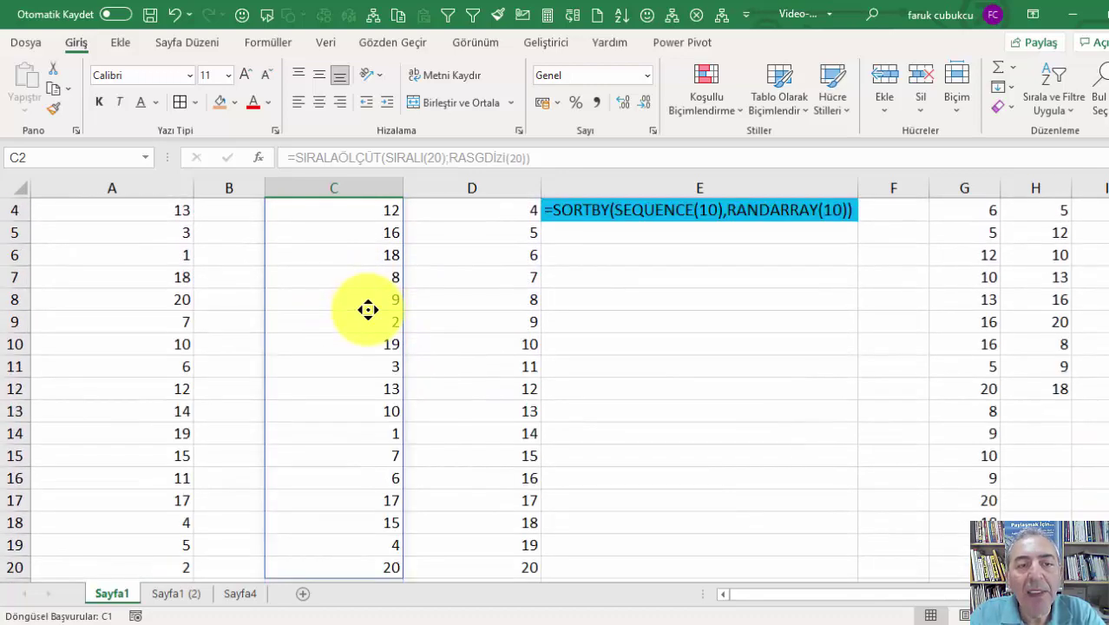
scroll(368, 311, up, 1)
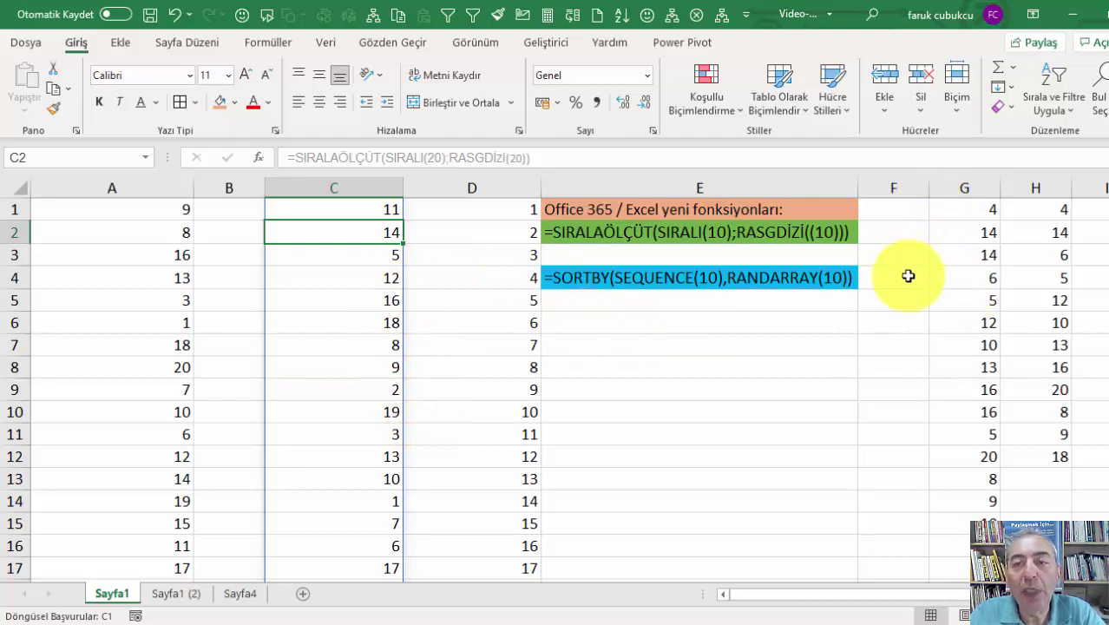
click(974, 209)
click(965, 237)
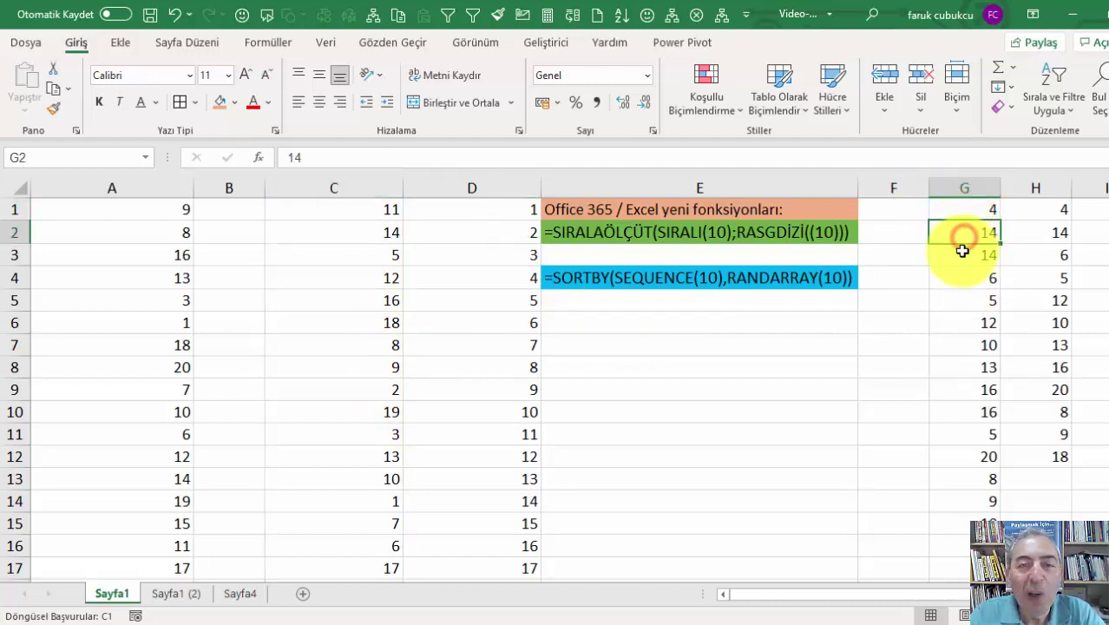
click(241, 594)
Put =RASTGELEARADA(1;20) in H1 through H20 and widen column H
drag(384, 392, 388, 376)
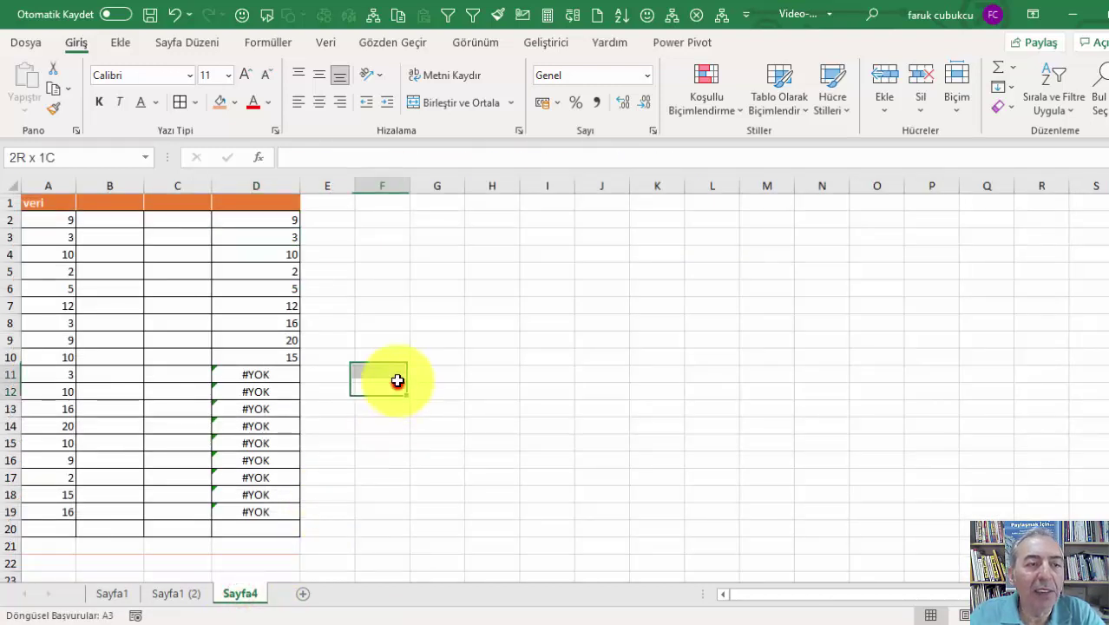
click(511, 204)
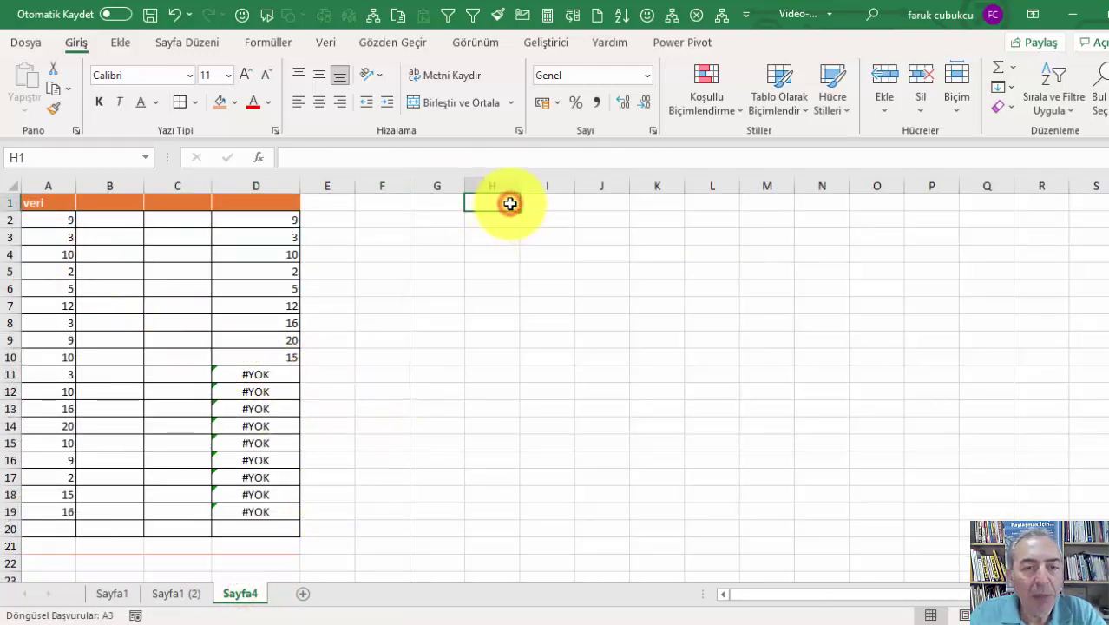
text(=)
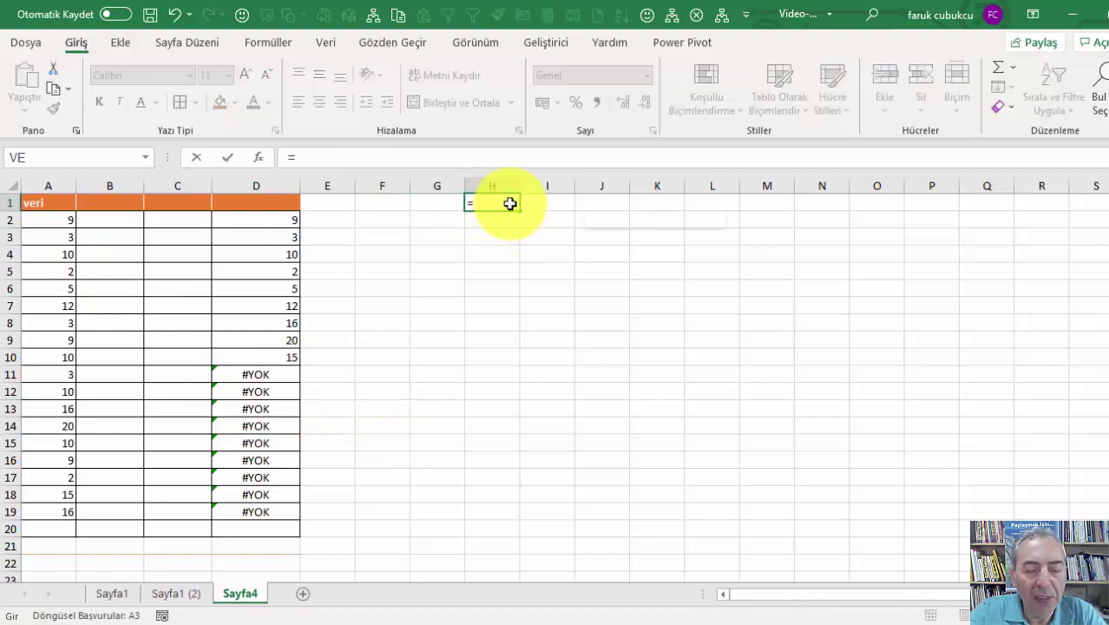
text(ra)
key(Down)
key(Down)
key(Down)
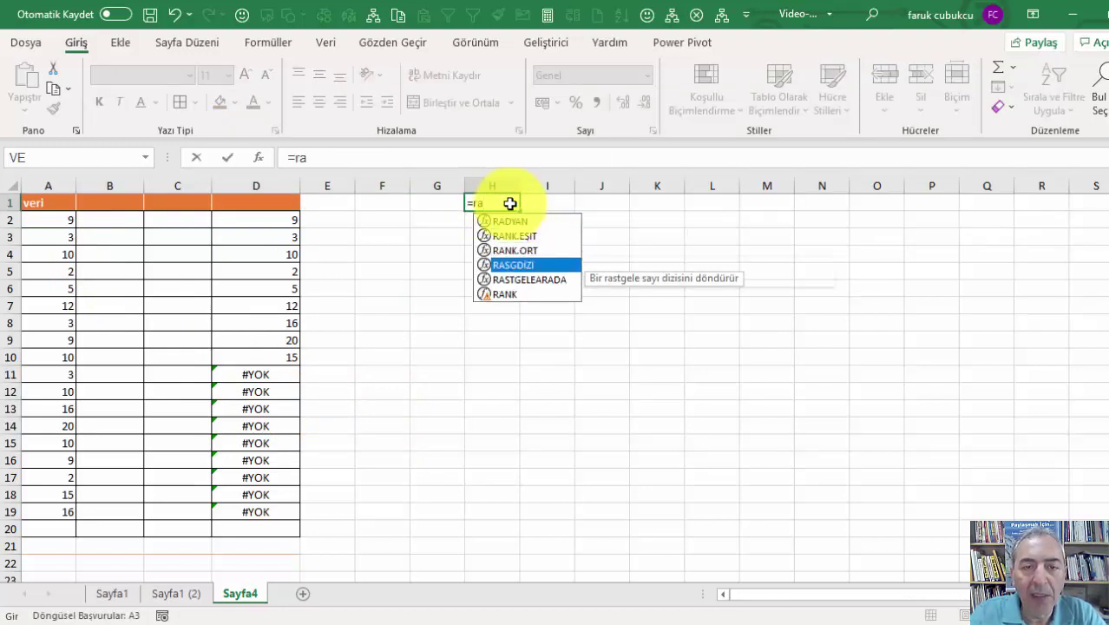
key(Down)
key(Tab)
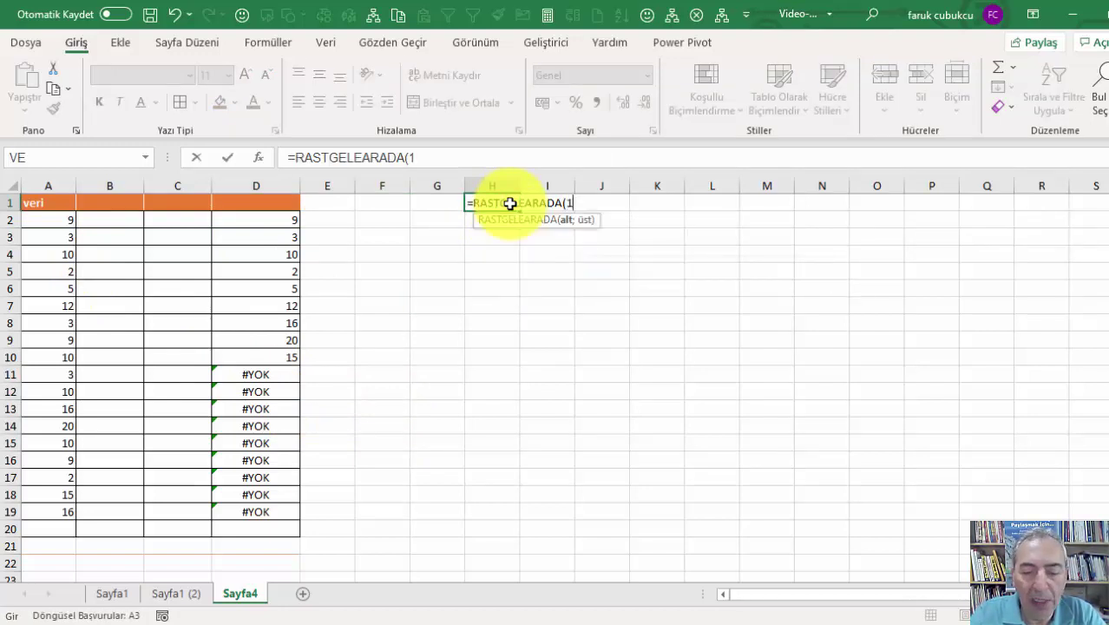
key(Return)
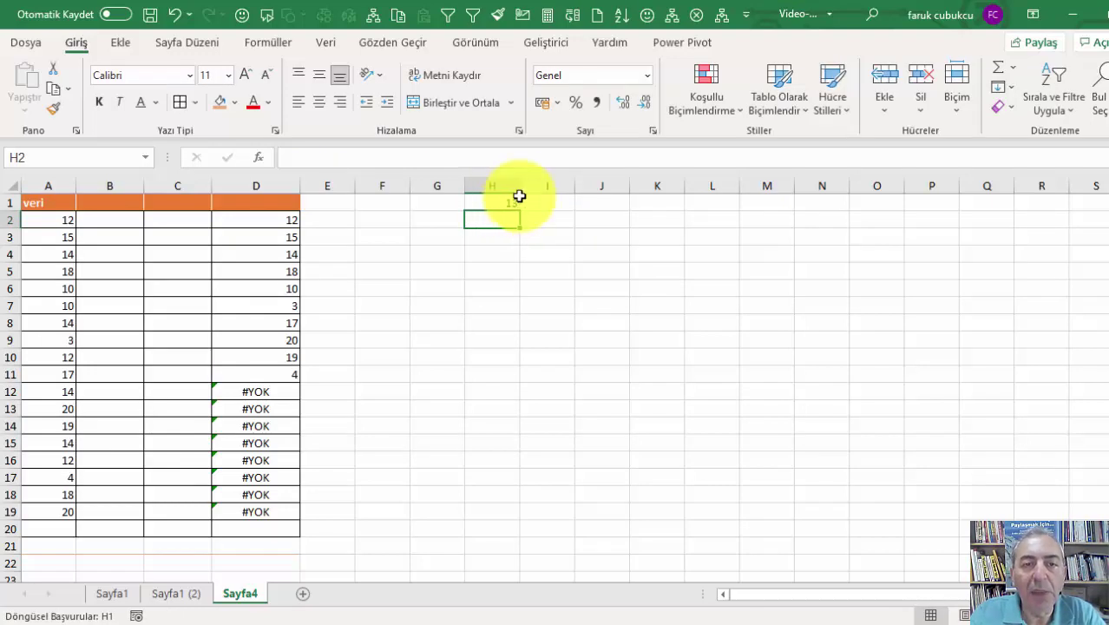
mouse_move(515, 186)
mouse_down()
mouse_move(559, 185)
mouse_move(555, 537)
mouse_up()
click(542, 201)
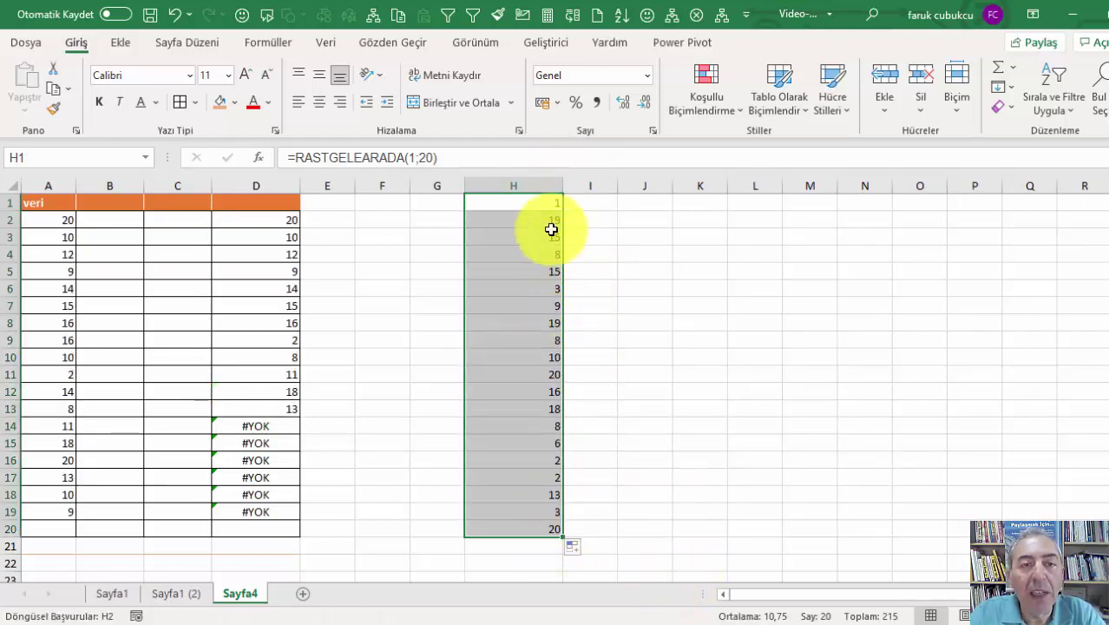
Copy column H and paste it back as values to freeze the random numbers
click(543, 181)
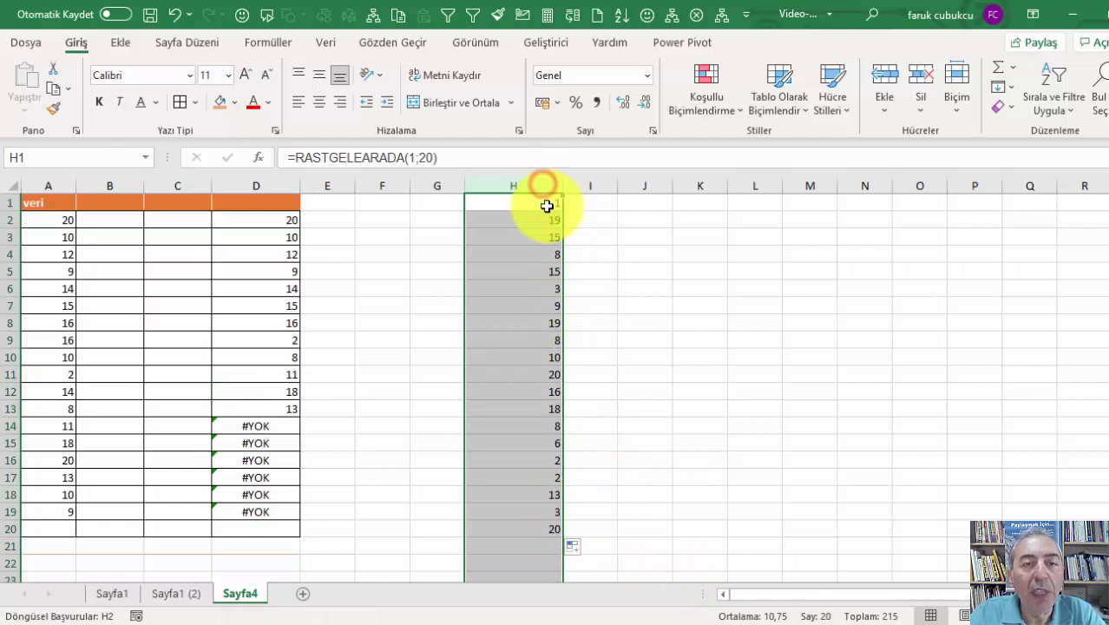
click(55, 86)
click(26, 108)
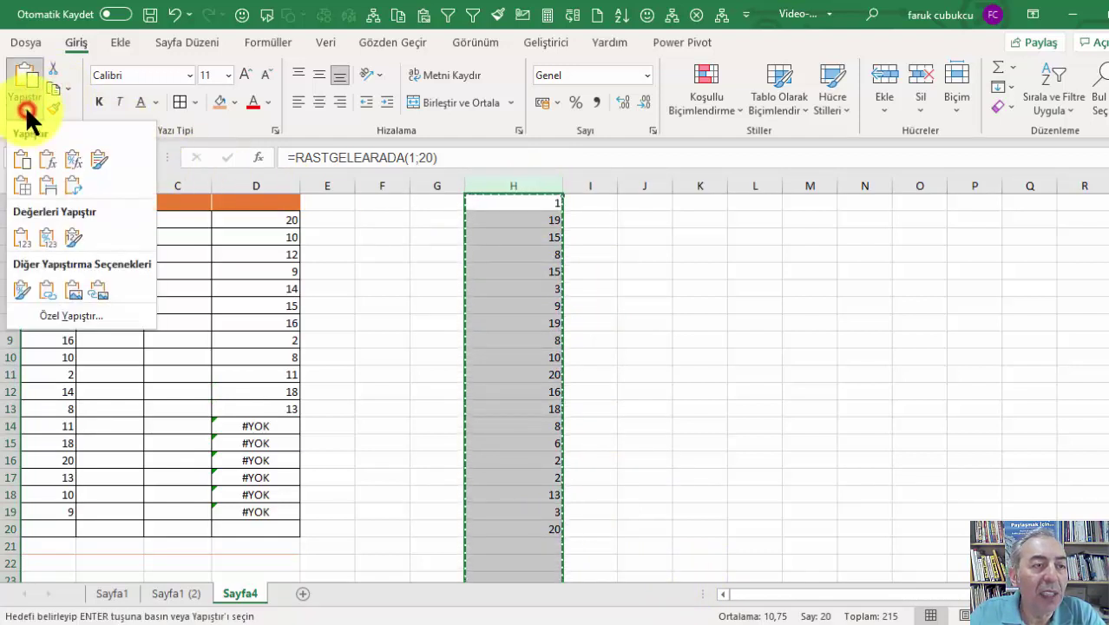
click(29, 233)
click(285, 220)
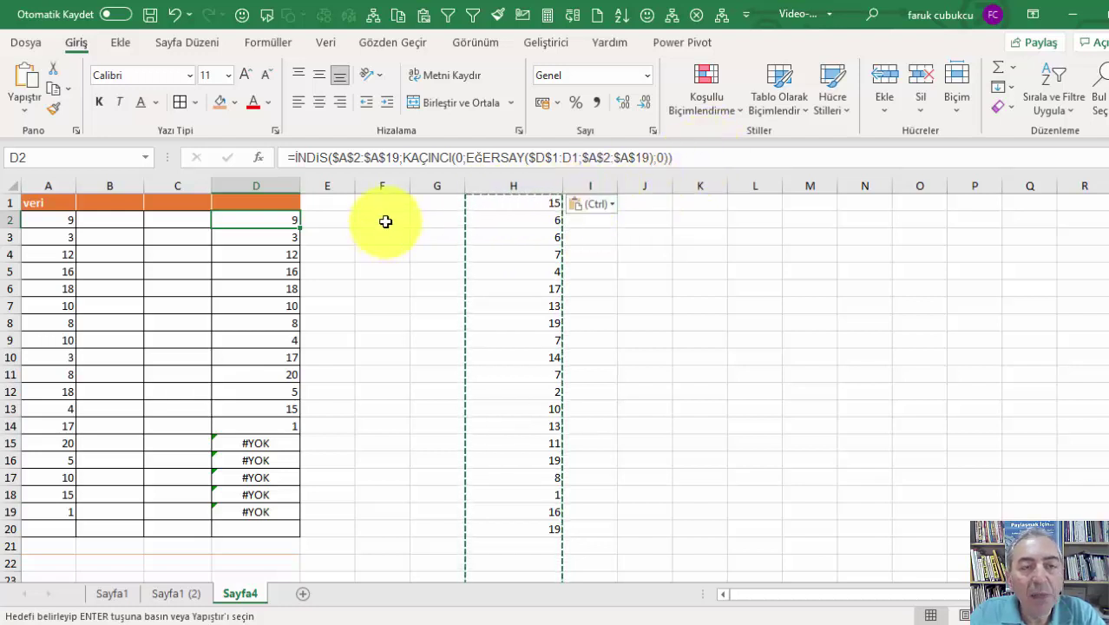
Copy D2's unique-value formula into K2, clearing the mistaken paste in K1
key(Escape)
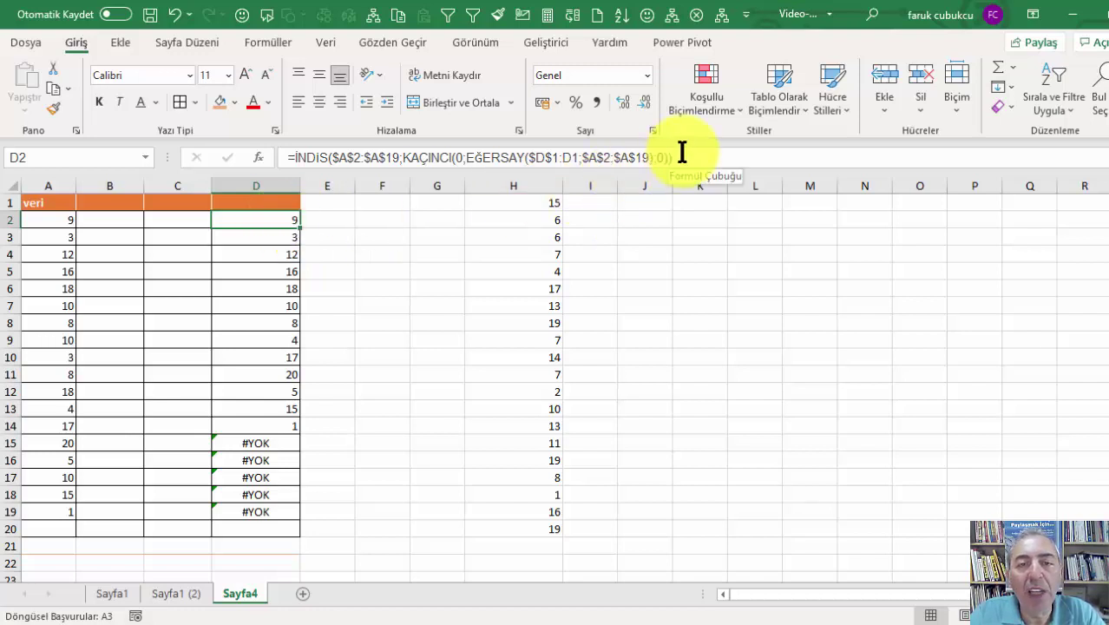
key(ctrl+c)
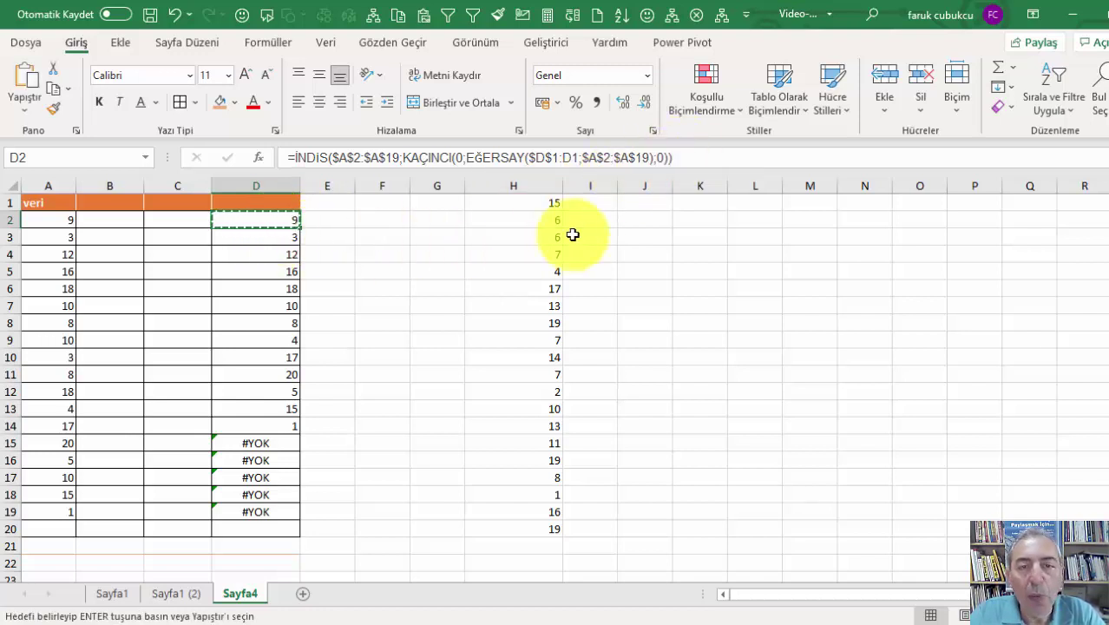
click(707, 200)
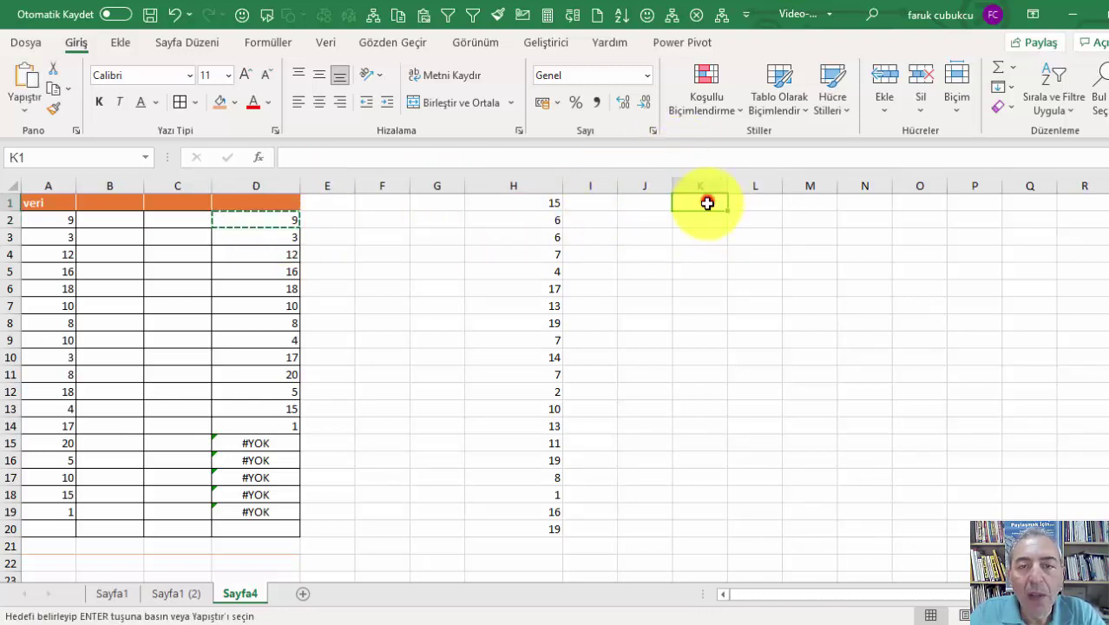
key(ctrl+v)
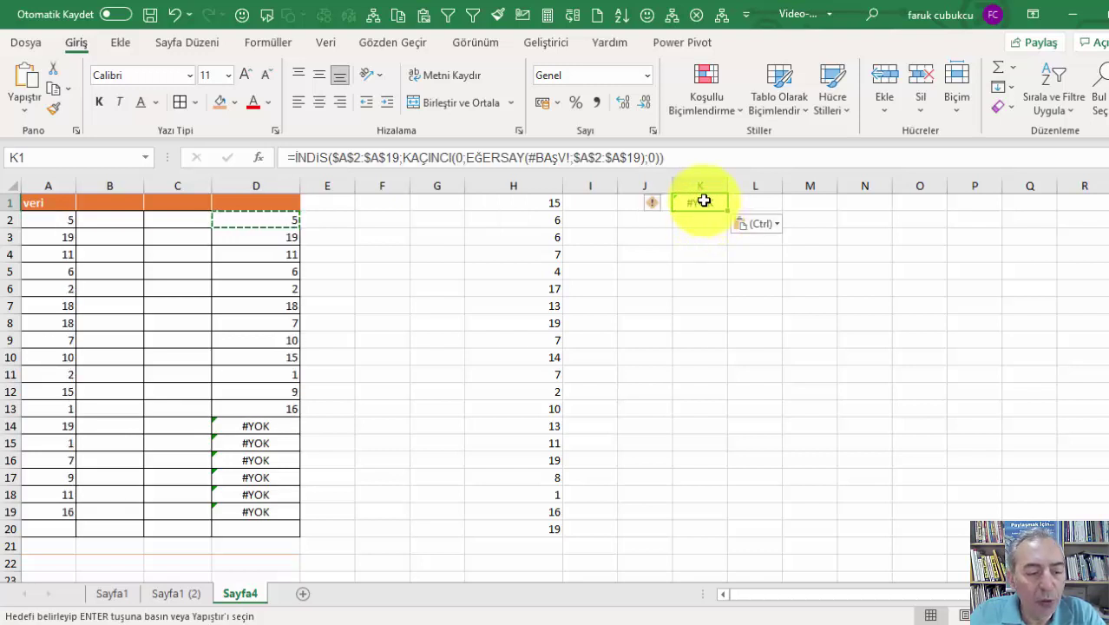
key(Delete)
click(698, 221)
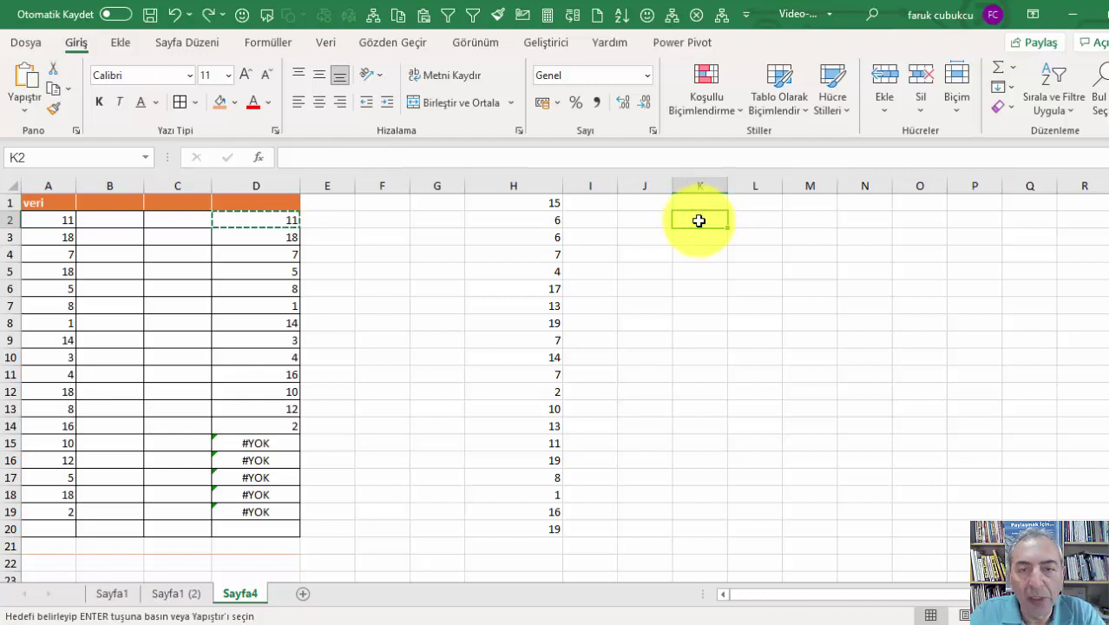
key(ctrl+v)
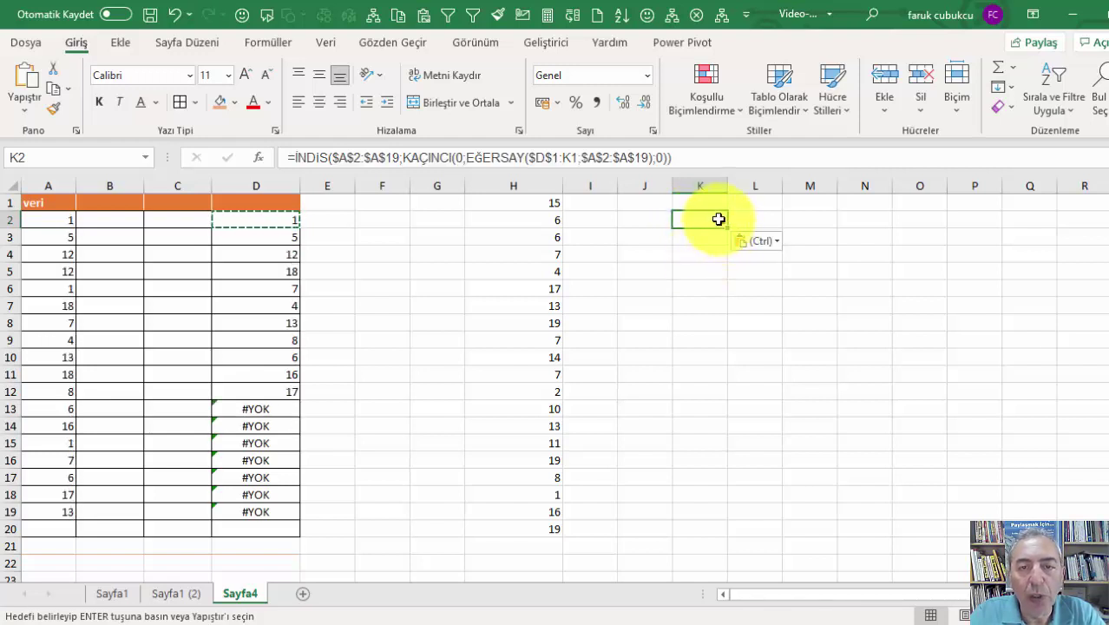
Inspect K2's pasted formula, highlighting its $A$2:$A$19 reference, without changing it
double_click(716, 219)
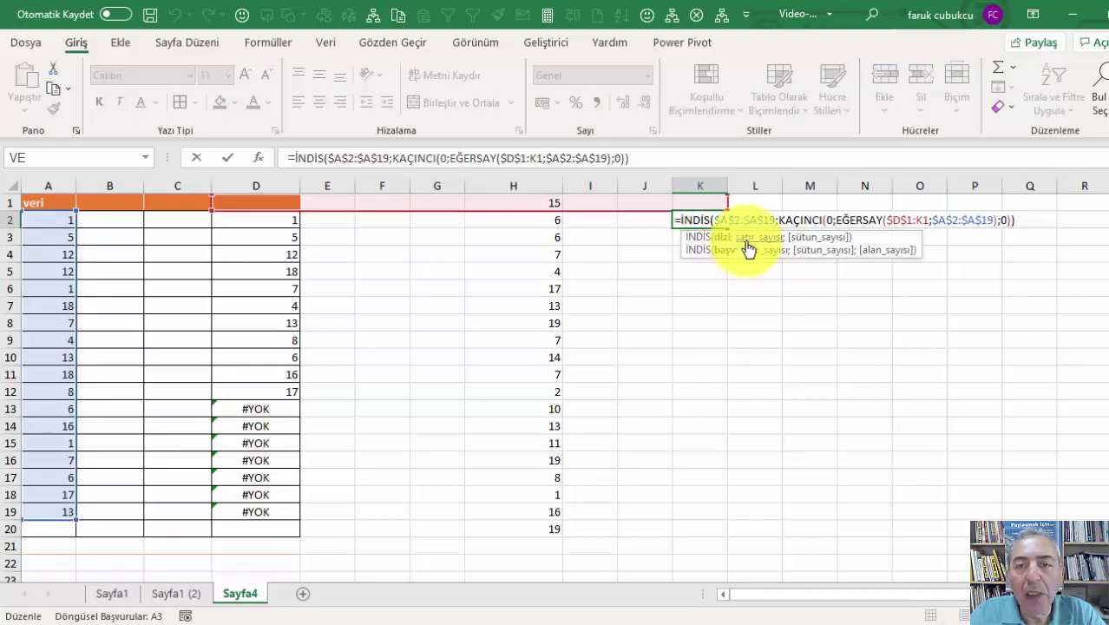
key(Escape)
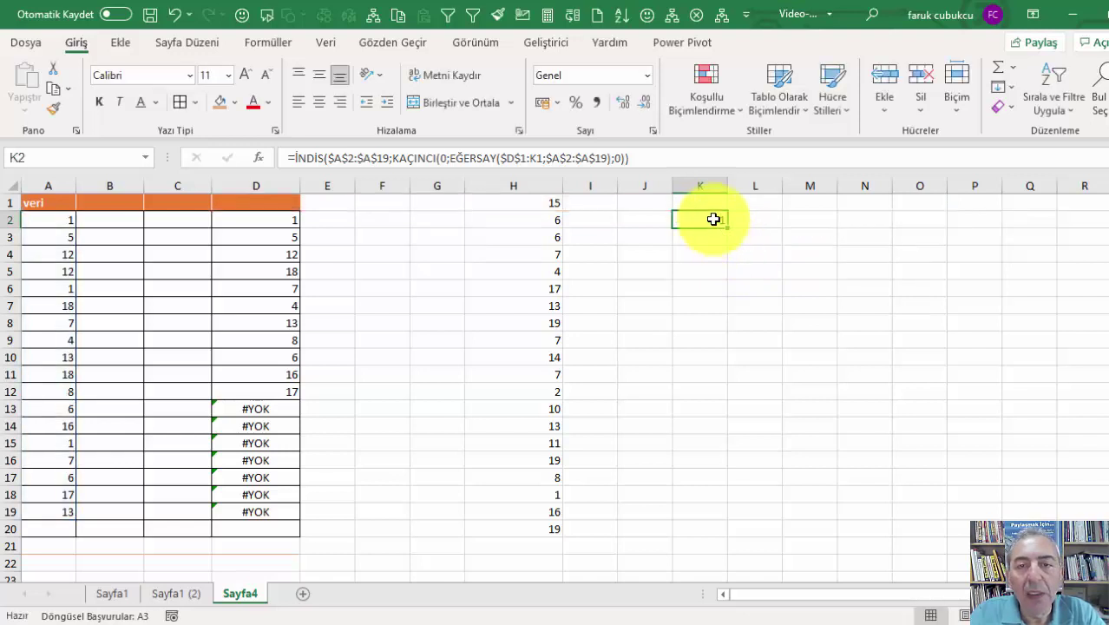
double_click(714, 219)
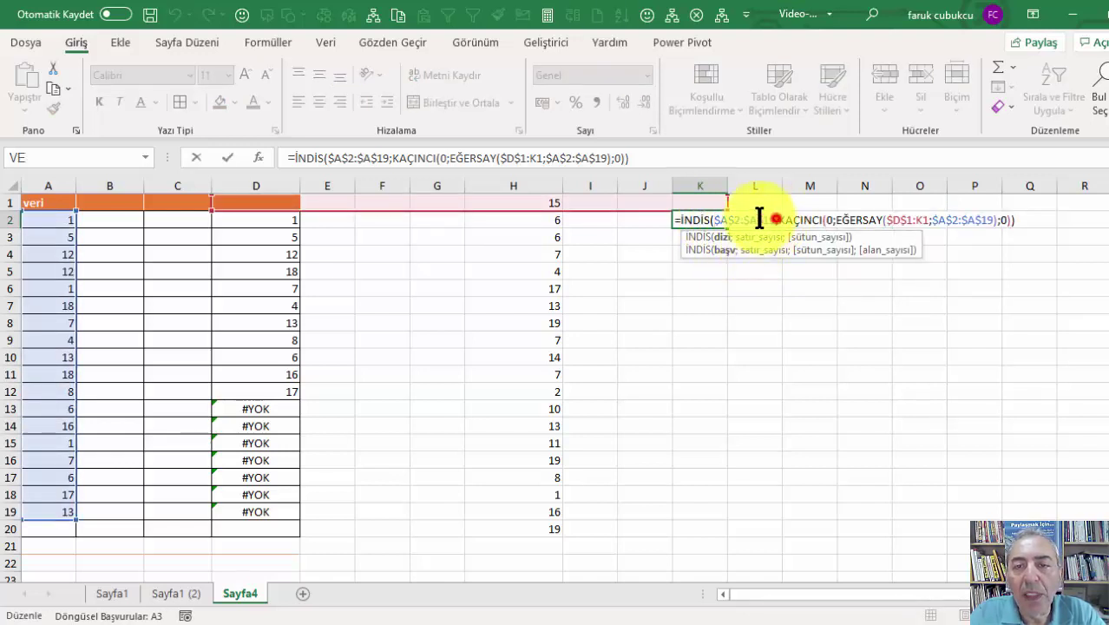
drag(776, 219, 713, 218)
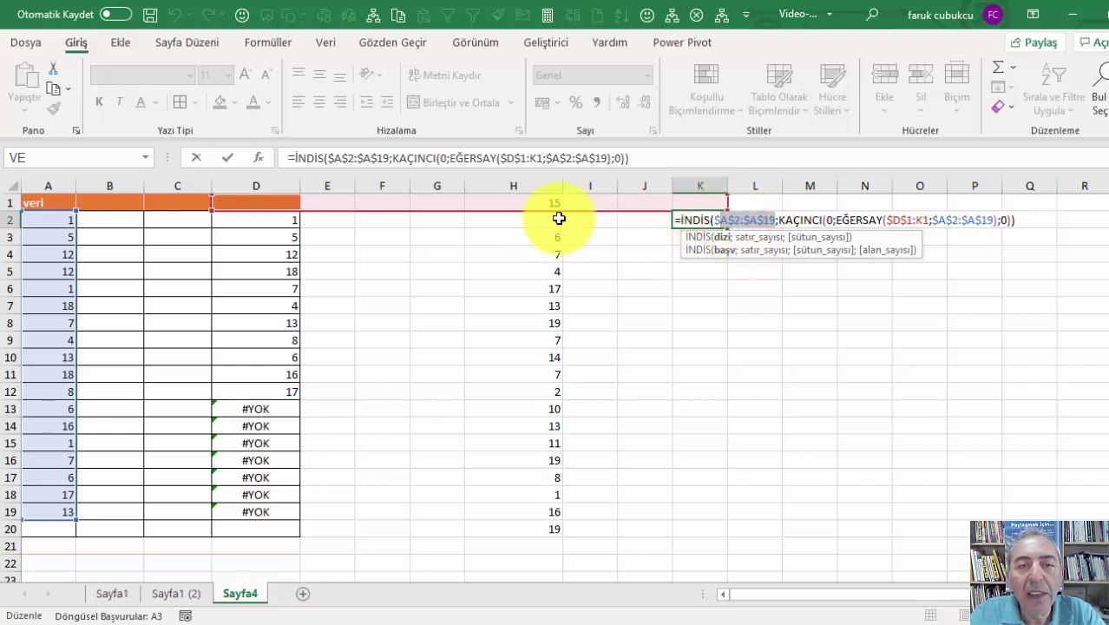
key(Escape)
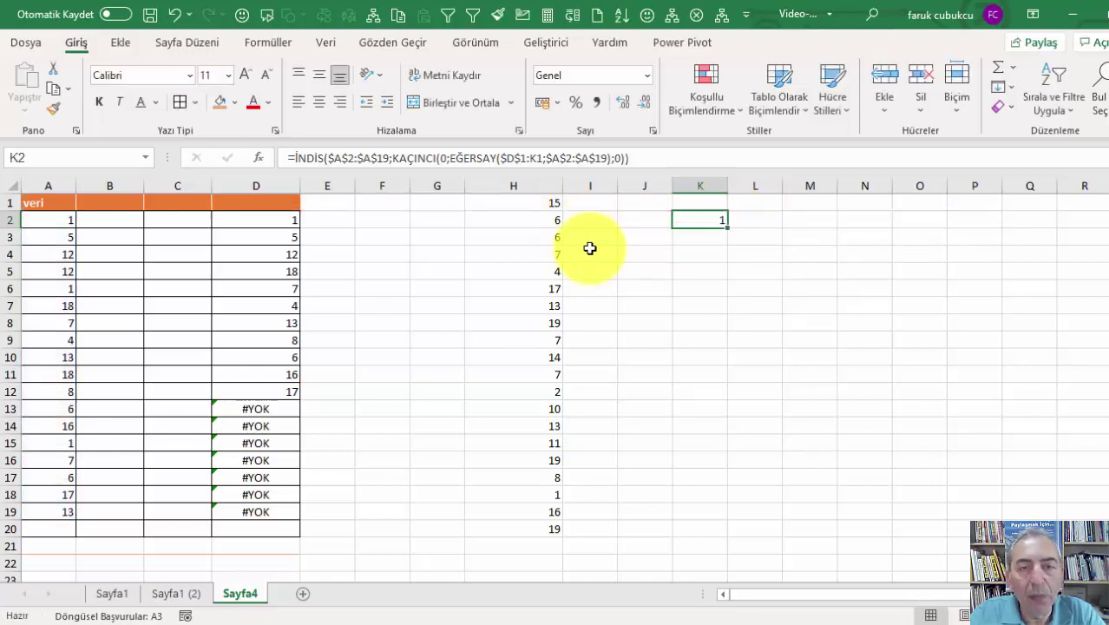
click(590, 249)
click(569, 208)
Select the numbers in H1:H20 and move them down one row into H2:H21
drag(545, 209, 526, 513)
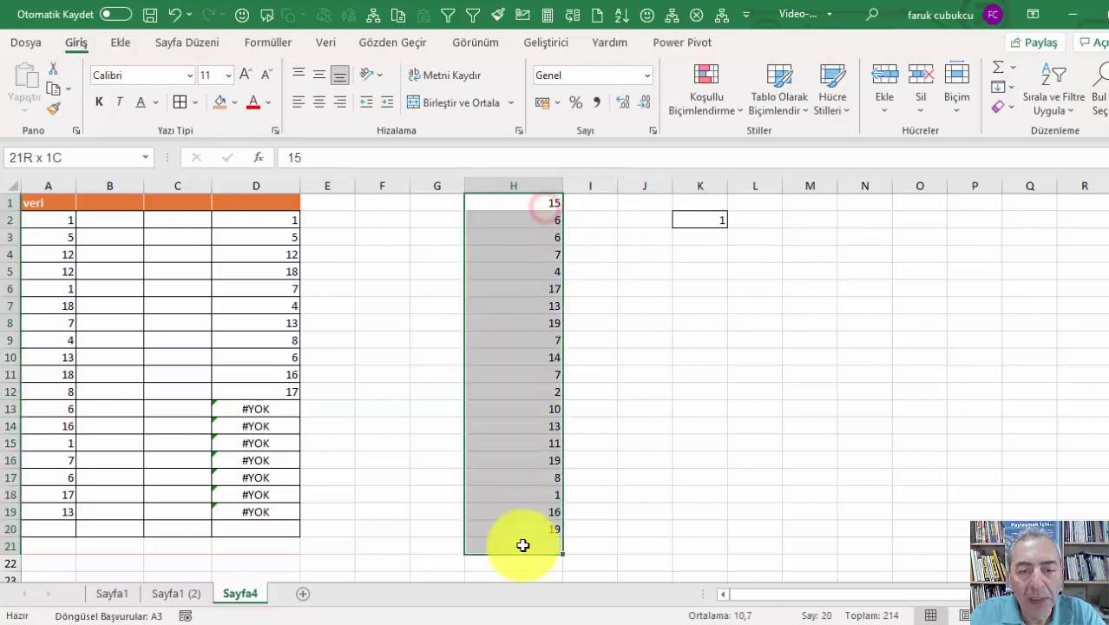
drag(520, 201, 520, 556)
click(534, 217)
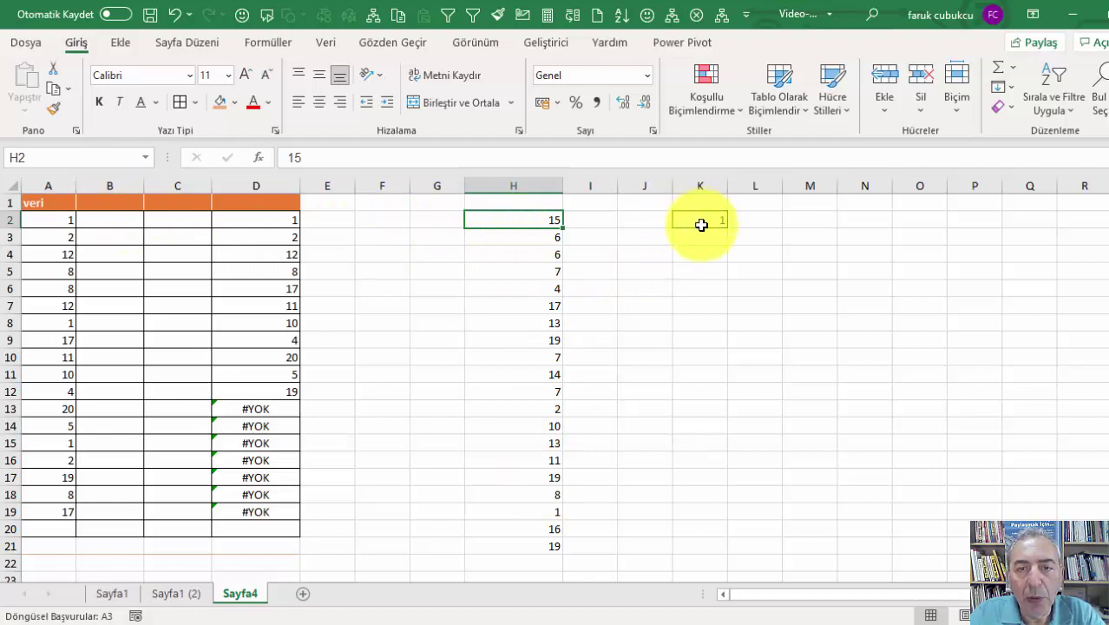
click(703, 222)
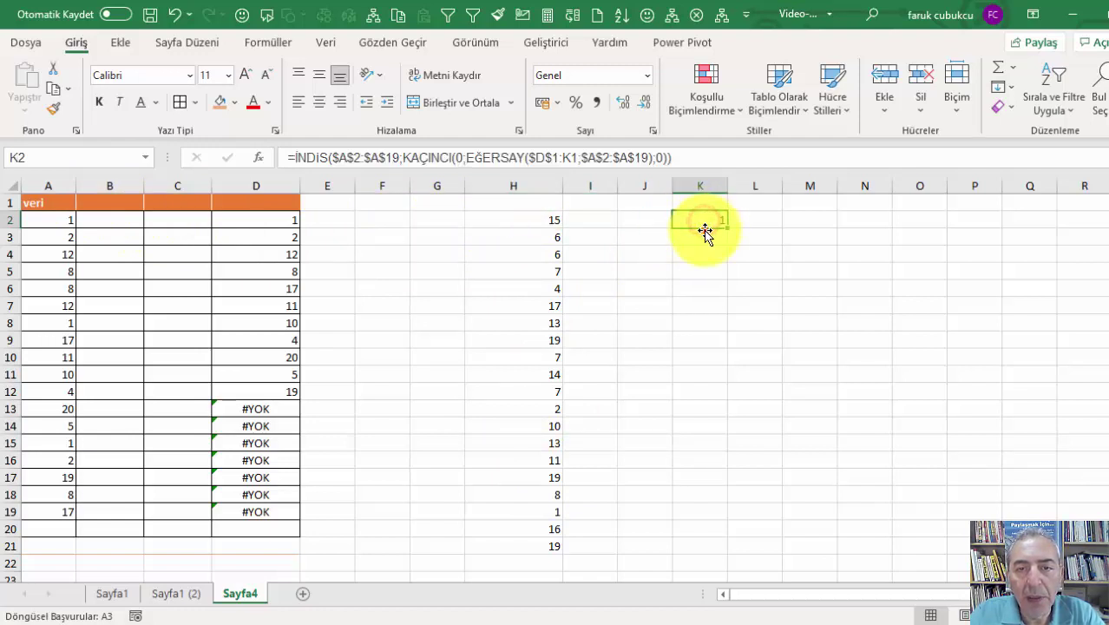
Move the formula from K2 to I2 and point its first range at $H$2:$H$21
drag(705, 233, 608, 232)
double_click(597, 217)
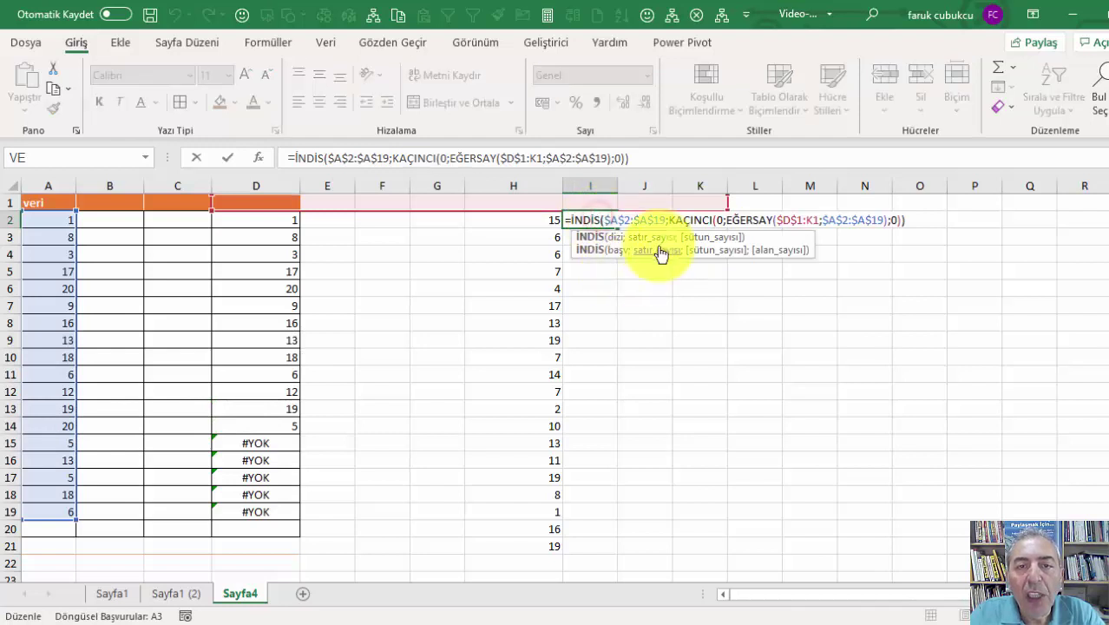
mouse_move(663, 220)
mouse_down()
mouse_move(611, 220)
mouse_move(545, 568)
mouse_move(547, 543)
mouse_up()
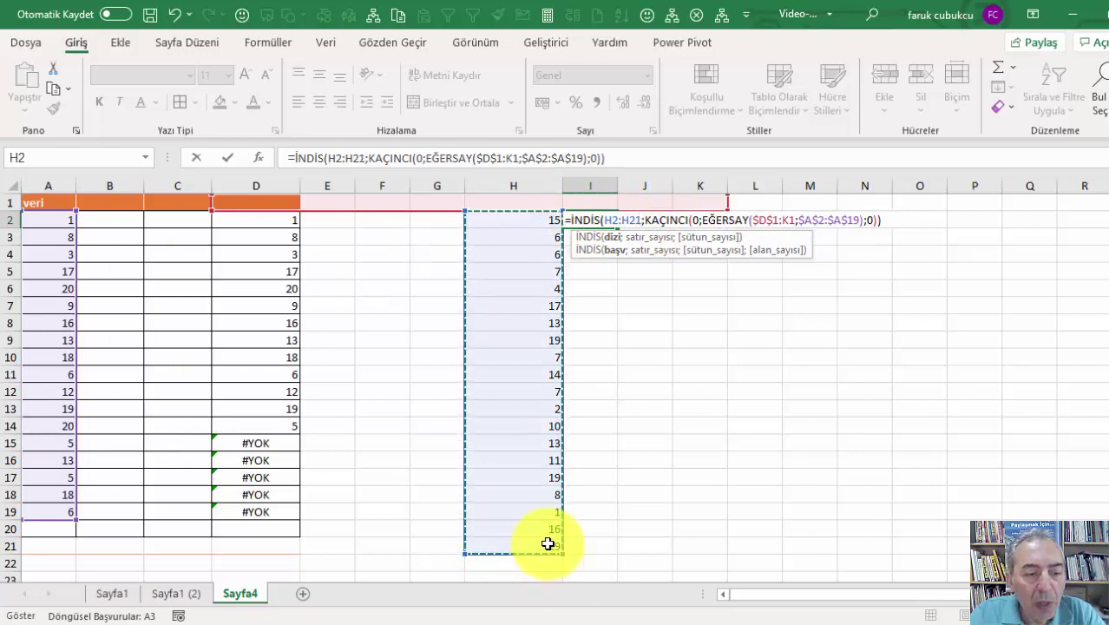
key(F4)
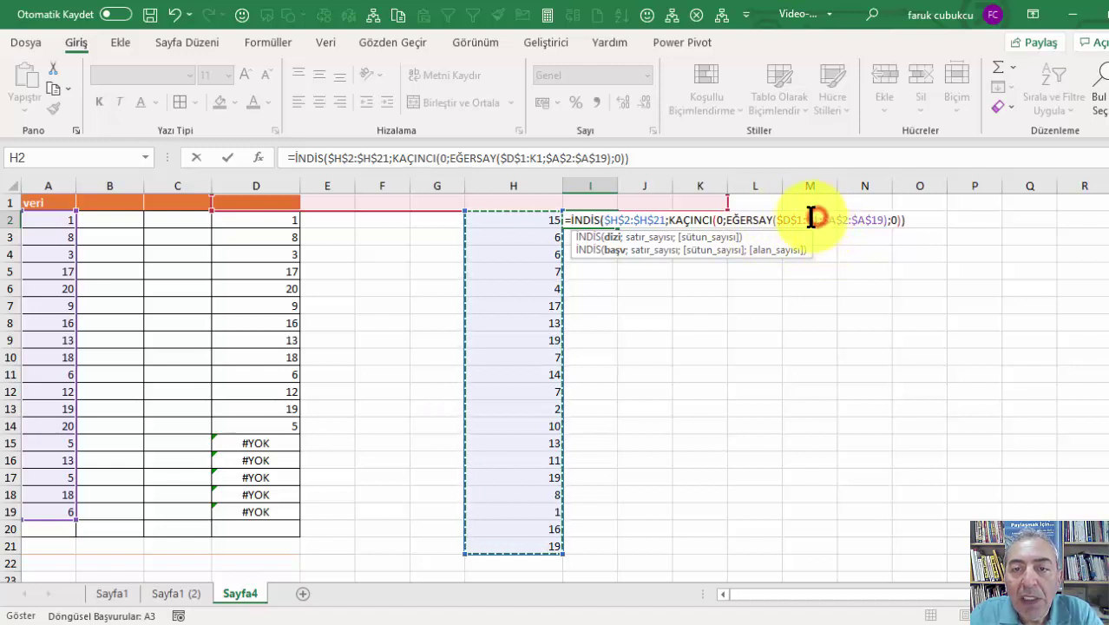
Change the EĞERSAY range to $H$1:H1 and its criteria range to $H$2:$H$21
drag(816, 221, 777, 219)
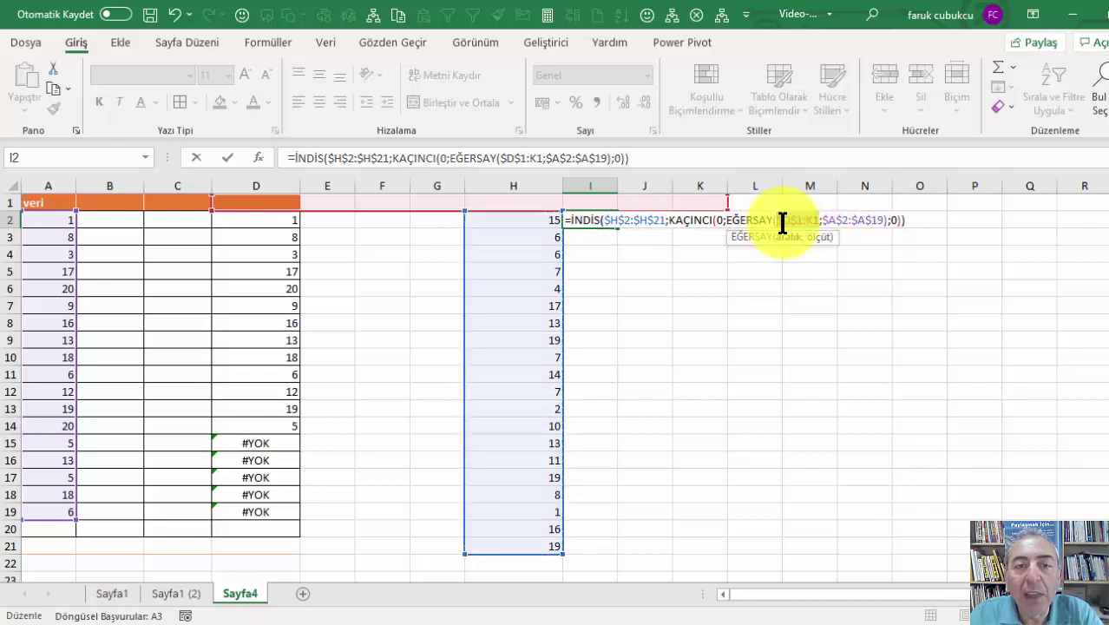
click(530, 200)
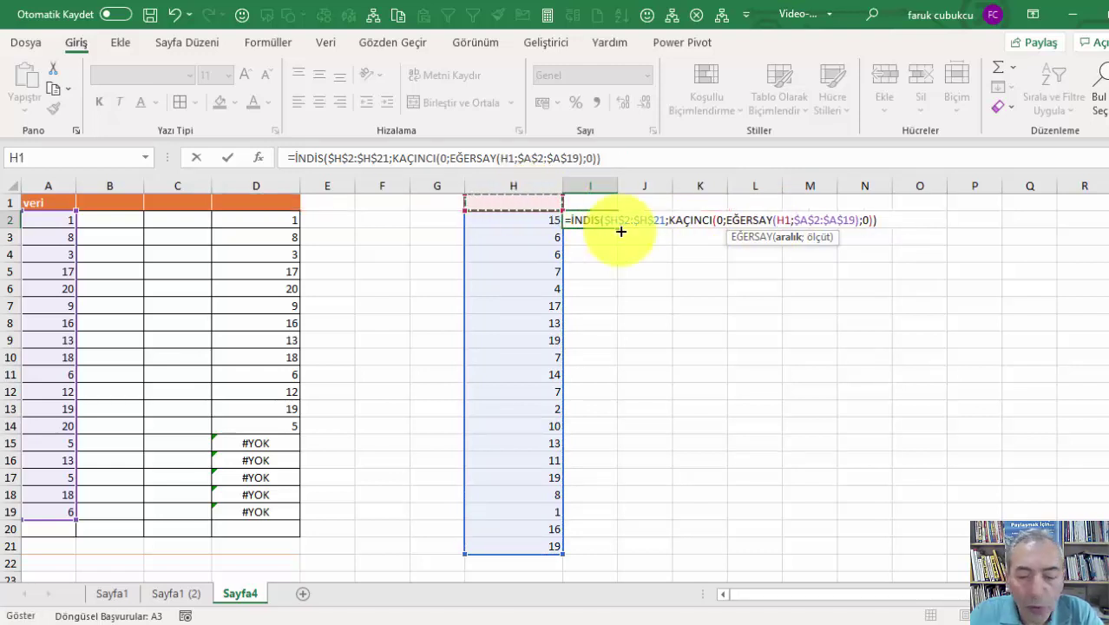
key(F8)
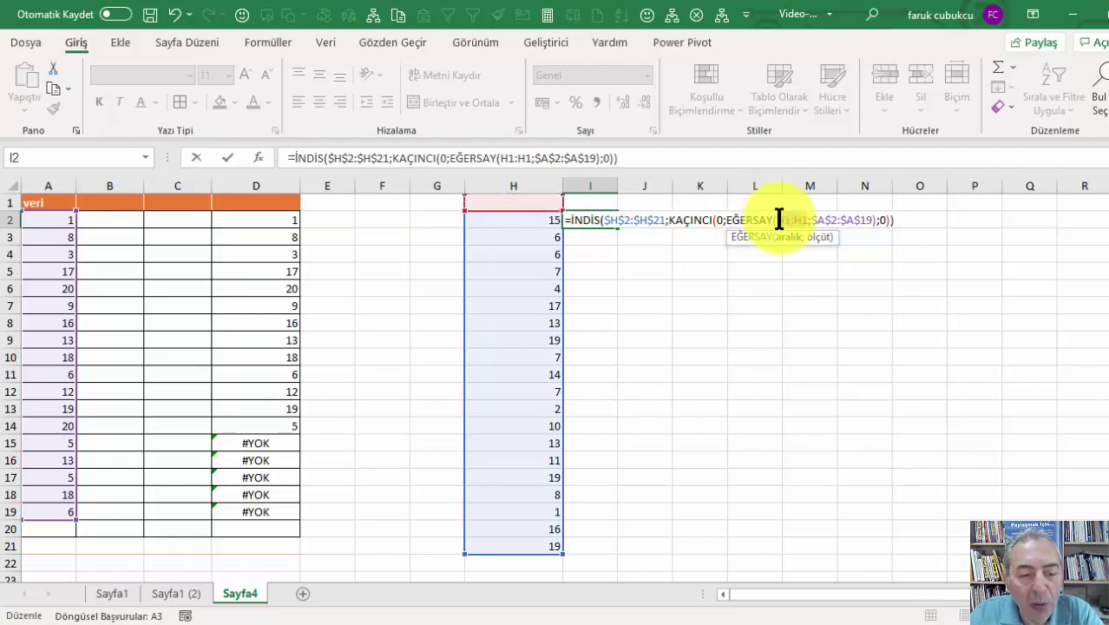
click(780, 218)
key(F4)
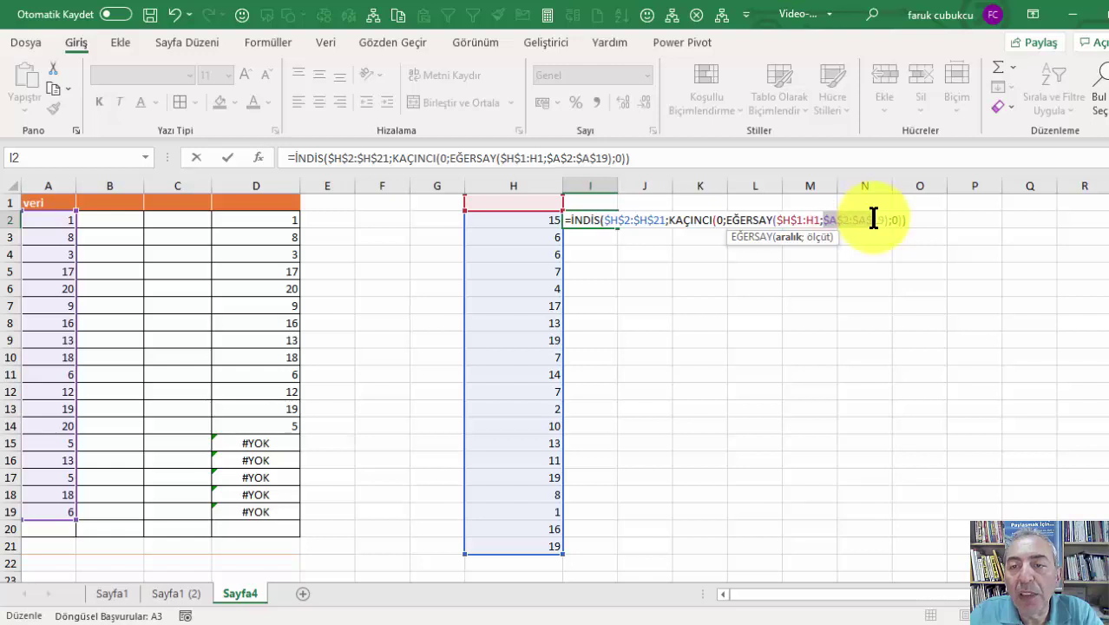
drag(871, 219, 884, 218)
drag(541, 216, 527, 540)
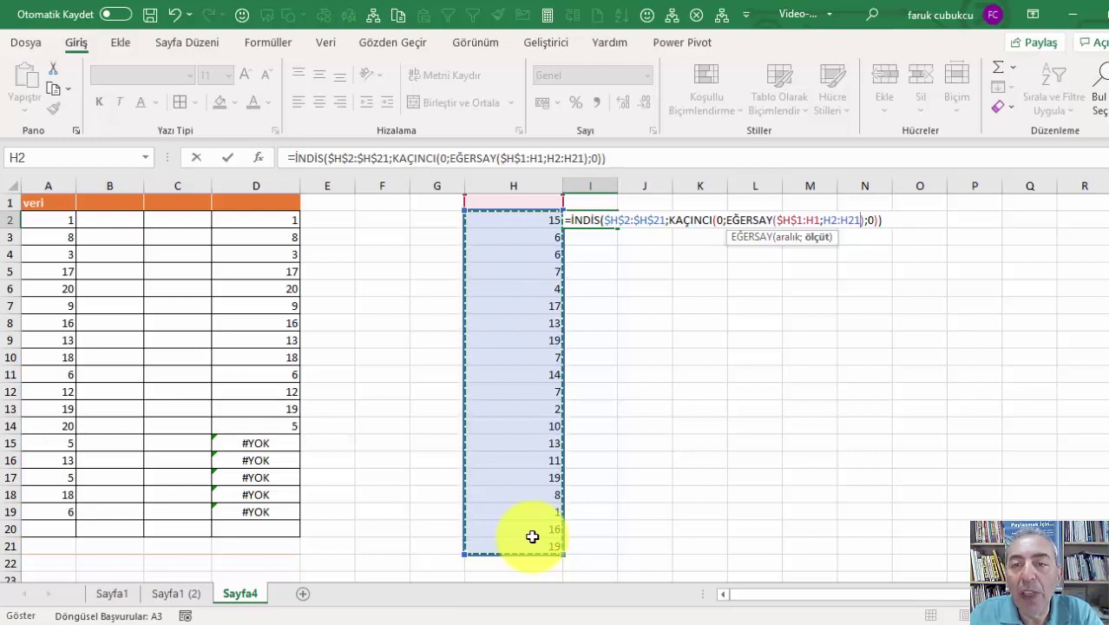
key(F4)
Commit I2's İNDİS formula and fill it down through I21
key(Return)
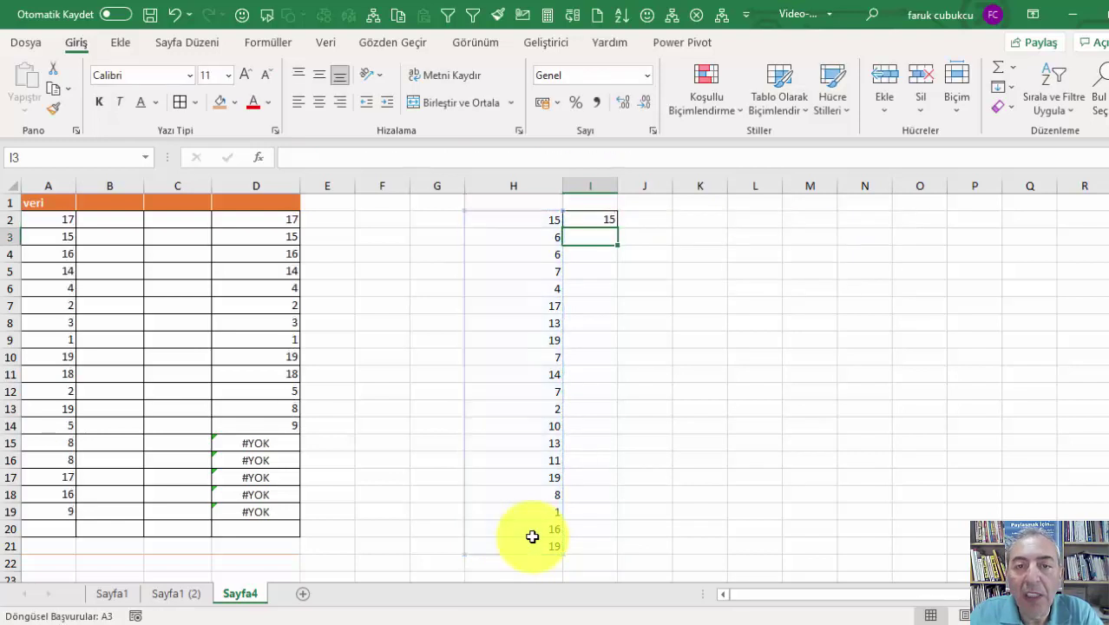
click(598, 220)
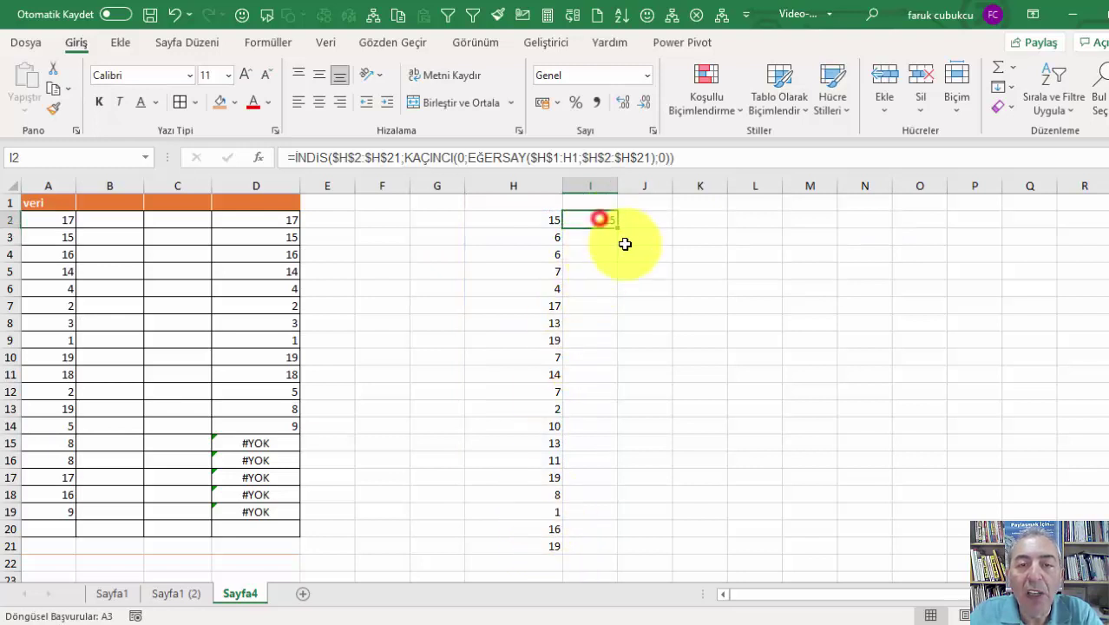
drag(616, 228, 617, 549)
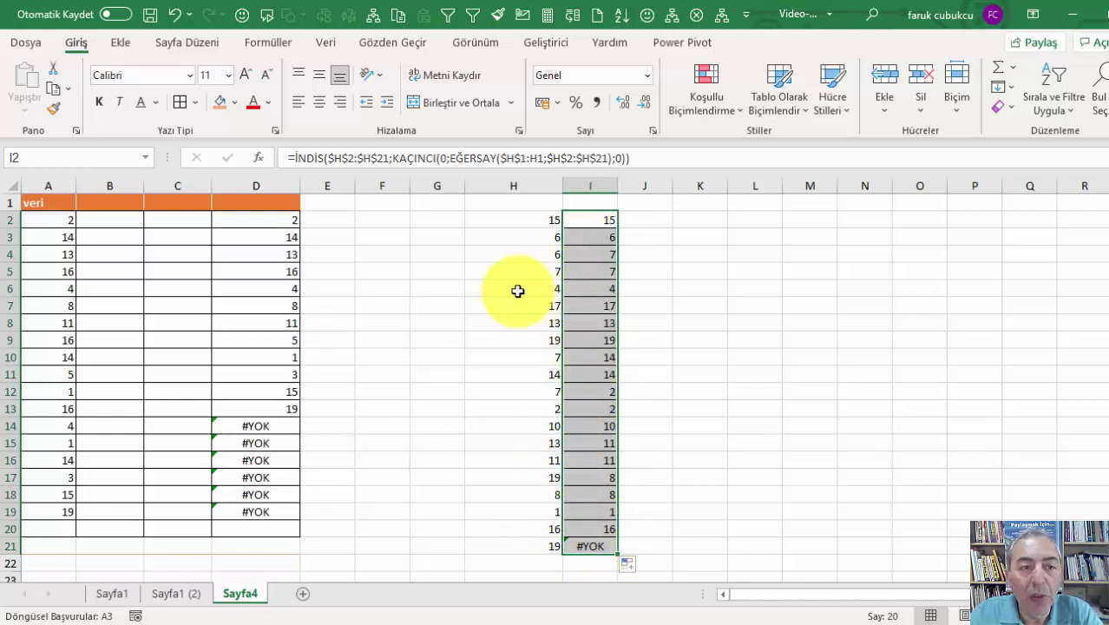
Compare column I's results with list H values and D2's similar formula
click(516, 288)
click(545, 253)
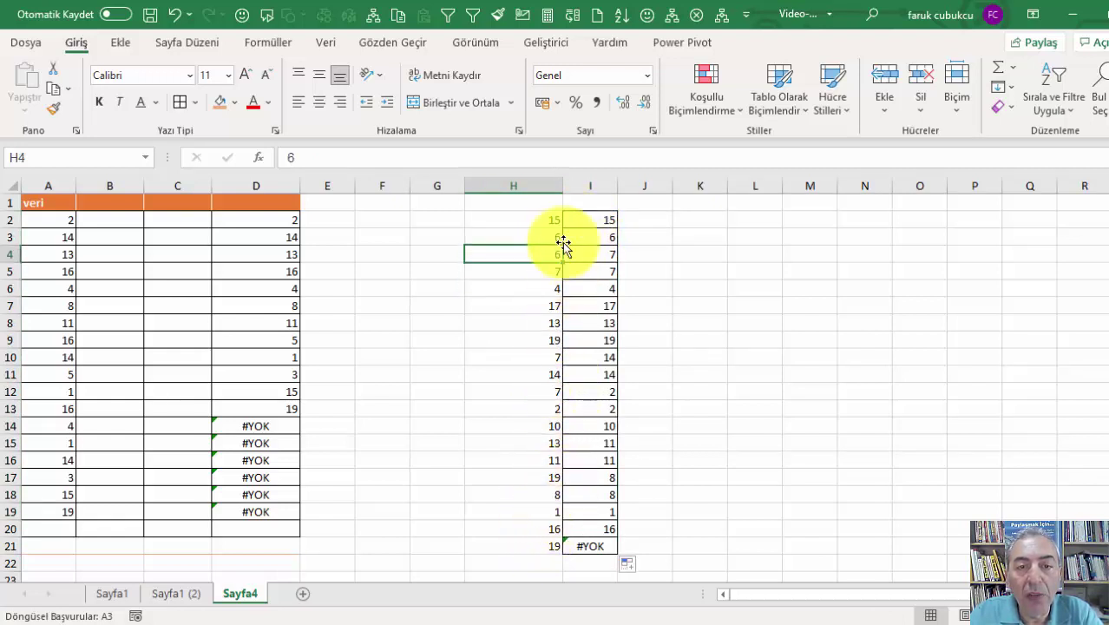
click(539, 336)
click(514, 408)
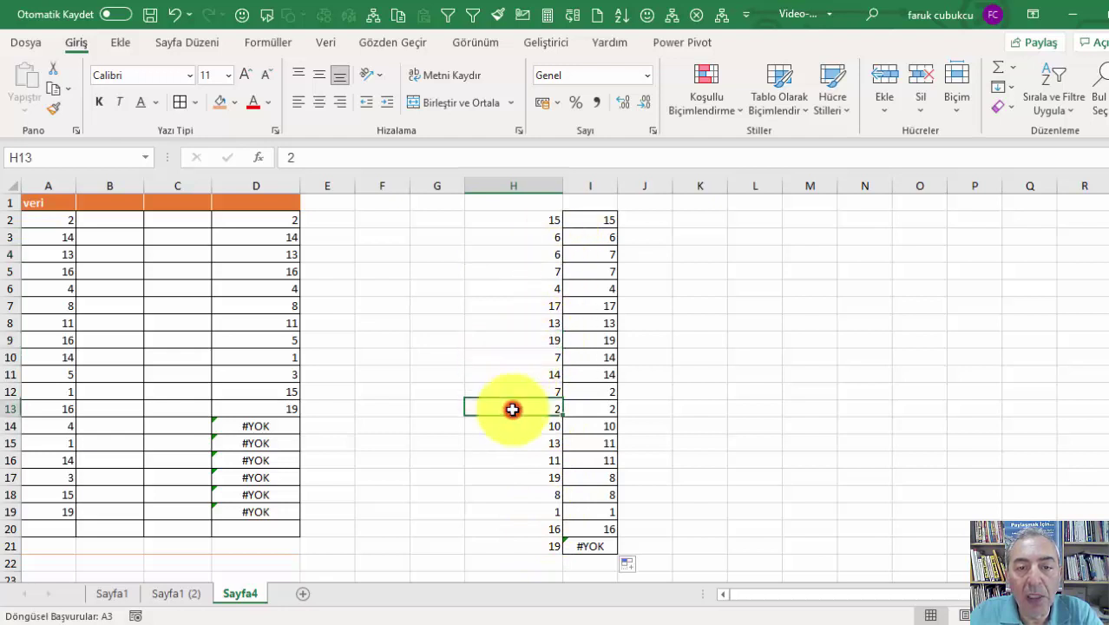
click(607, 356)
click(592, 222)
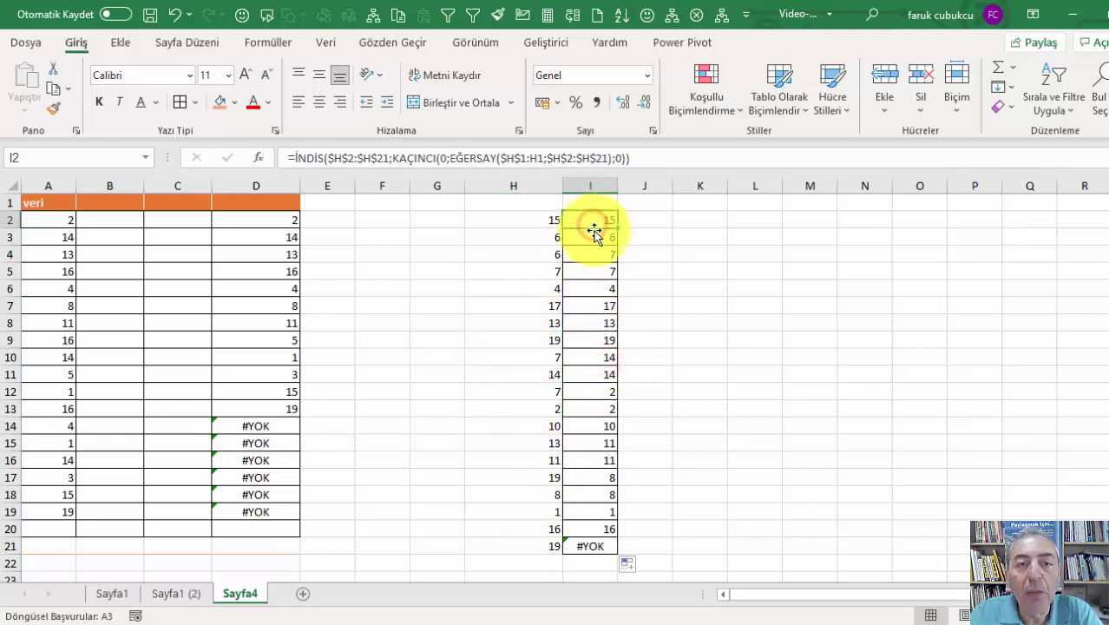
click(598, 217)
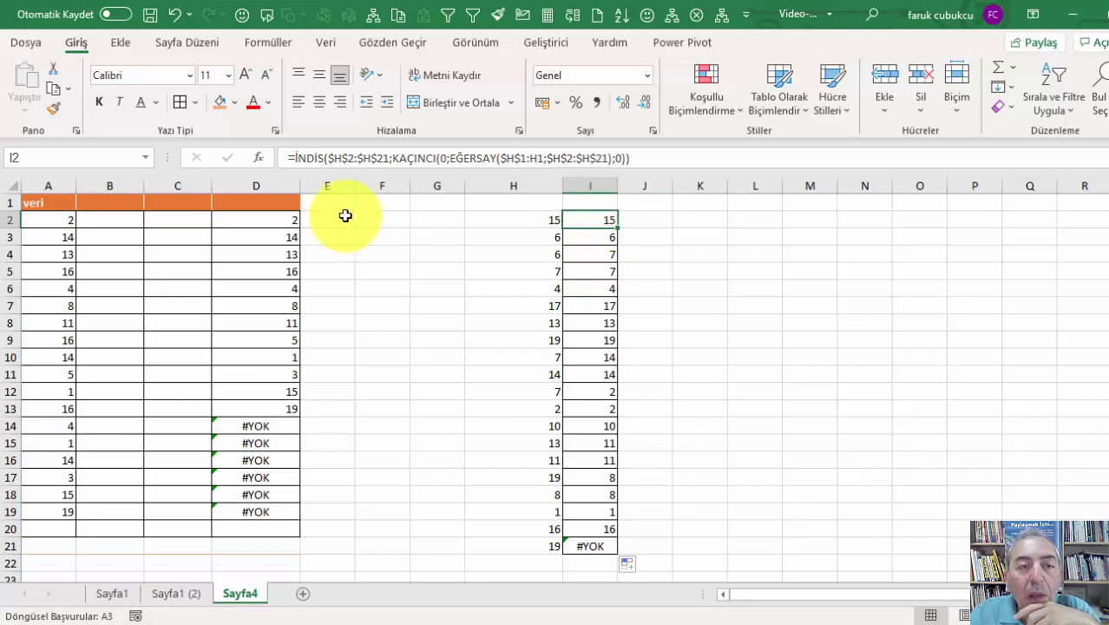
click(285, 217)
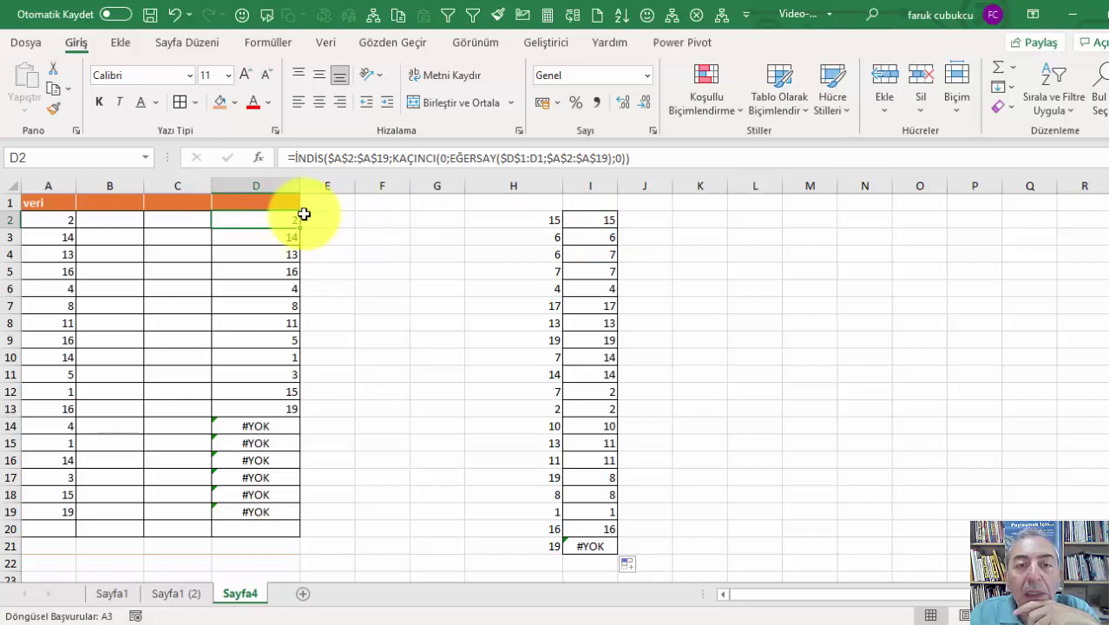
click(598, 217)
Change I2's EĞERSAY range from $H$1:H1 to $I$1:I1
click(593, 217)
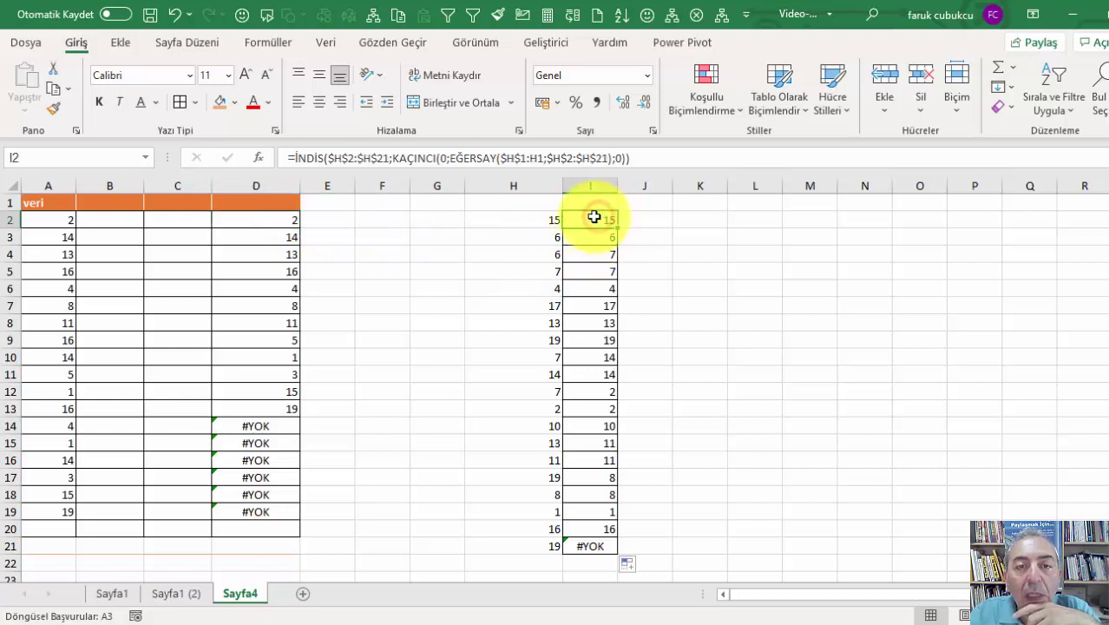
click(538, 219)
click(575, 221)
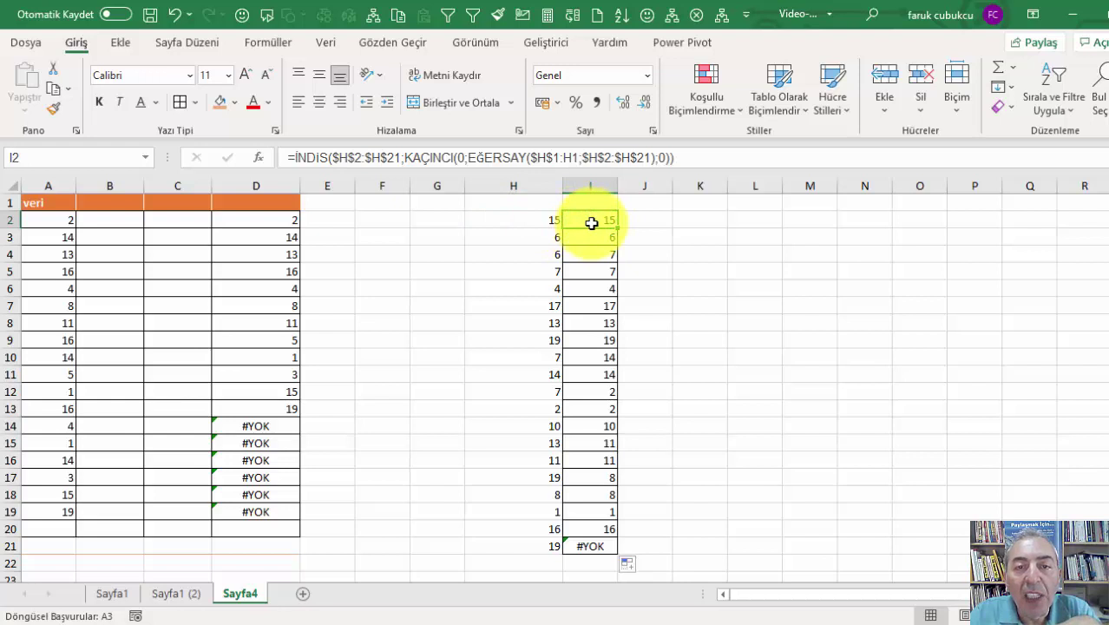
double_click(591, 223)
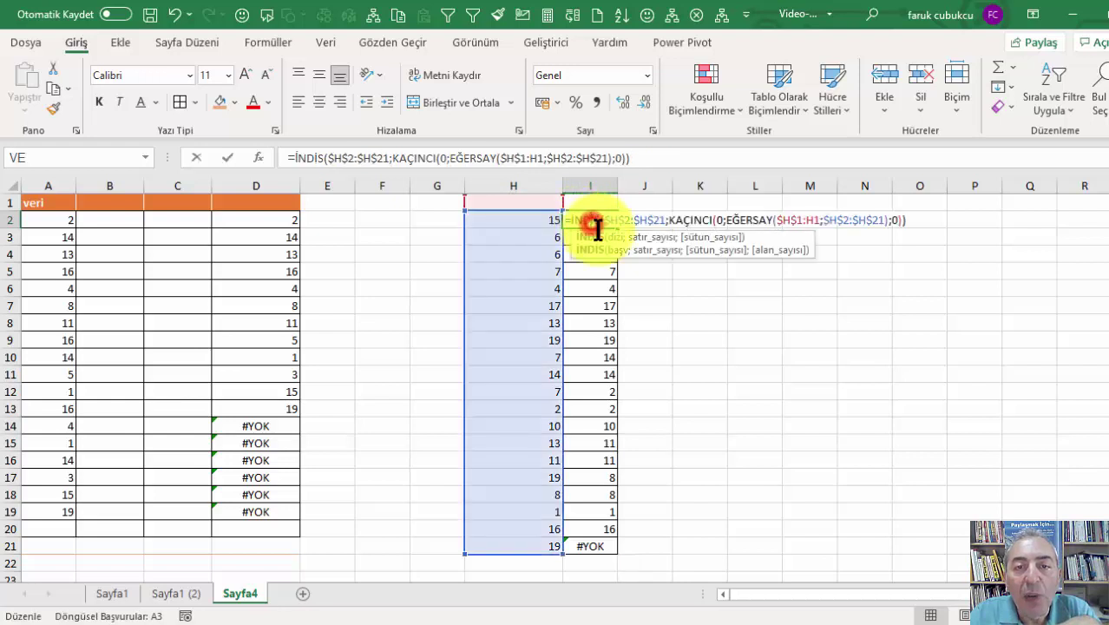
click(816, 219)
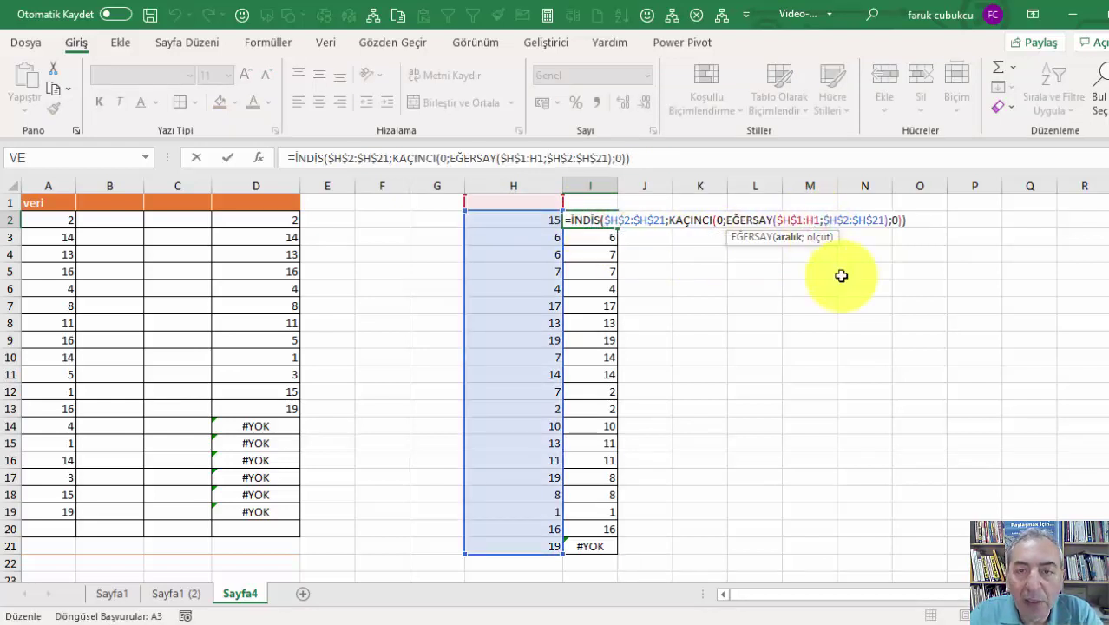
key(BackSpace)
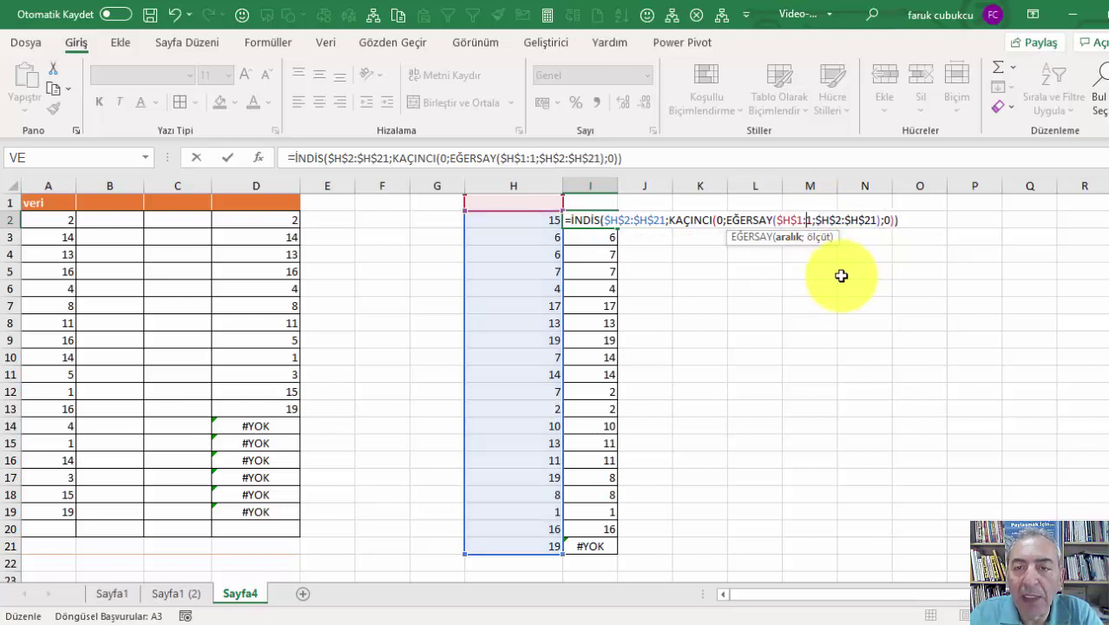
text(I)
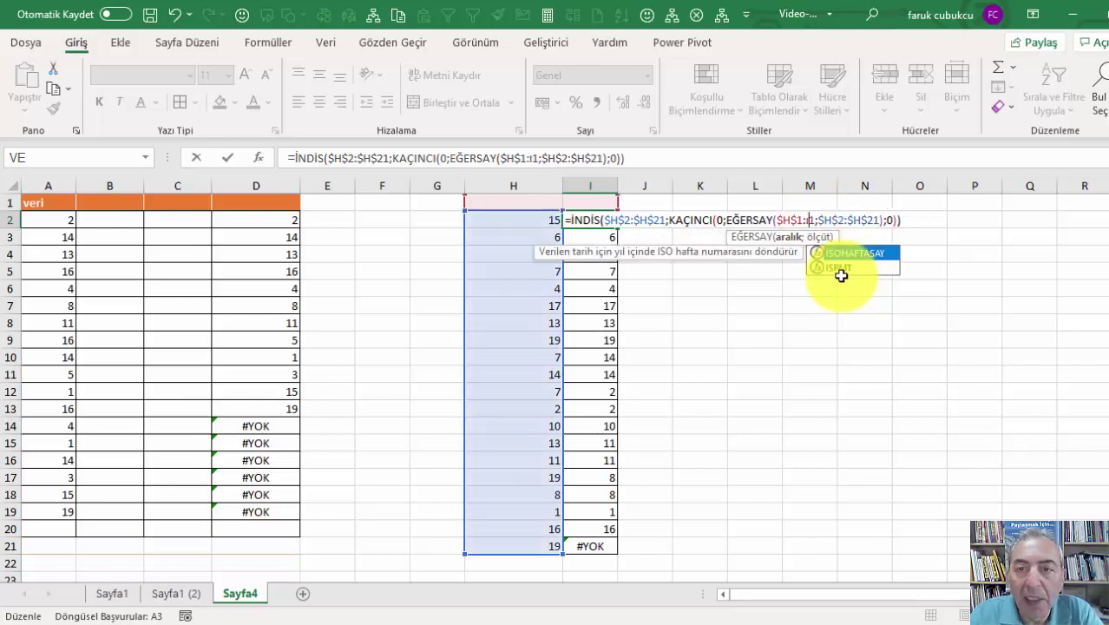
key(BackSpace)
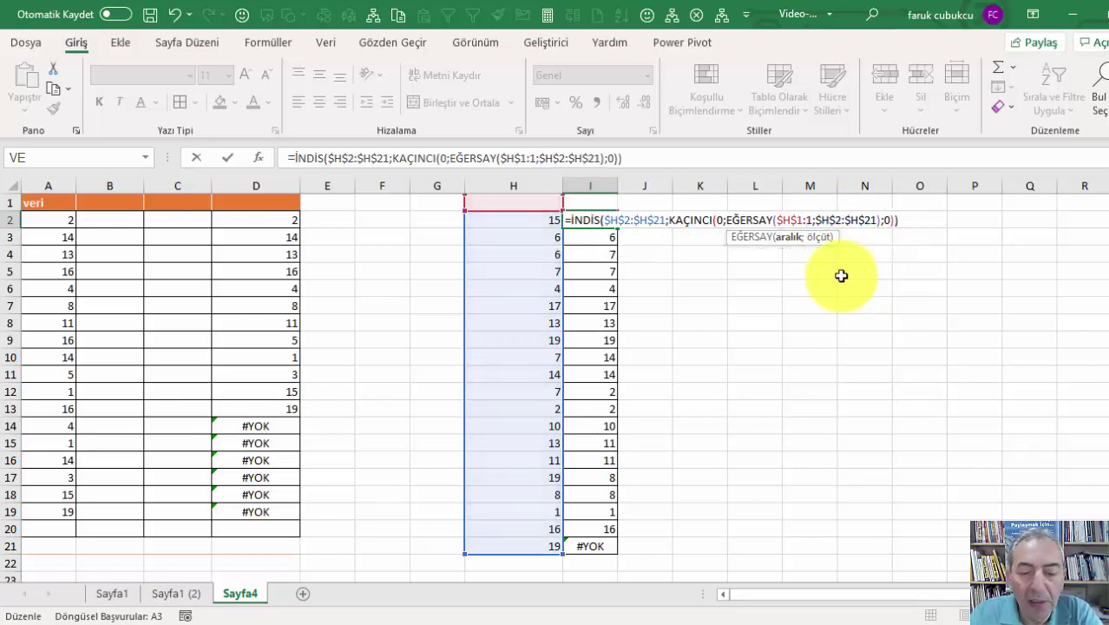
text(I)
click(790, 220)
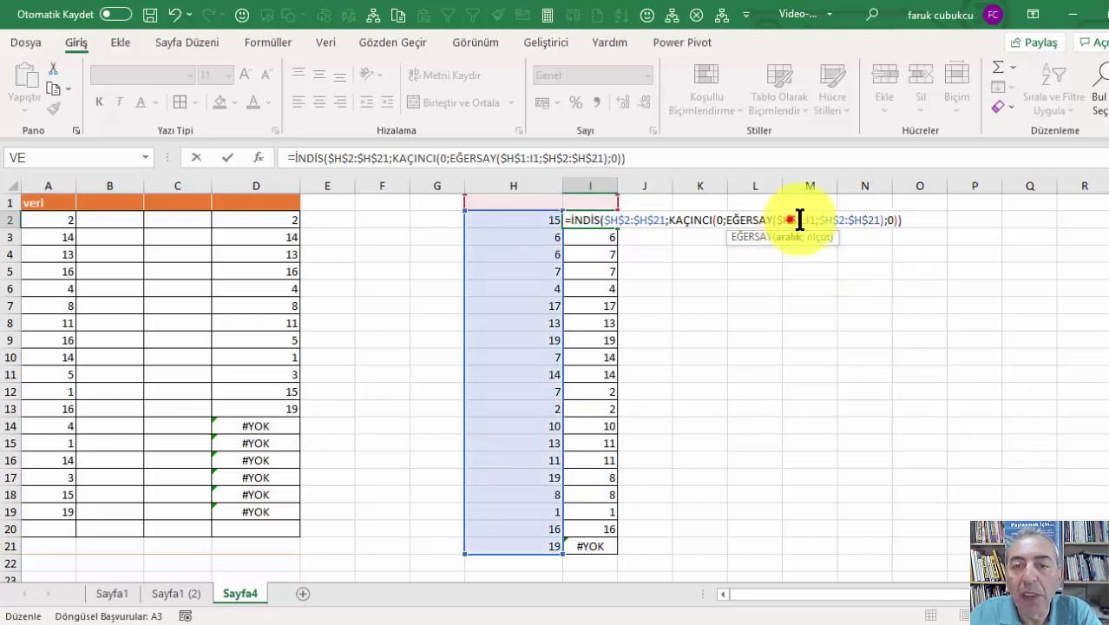
key(BackSpace)
text(I)
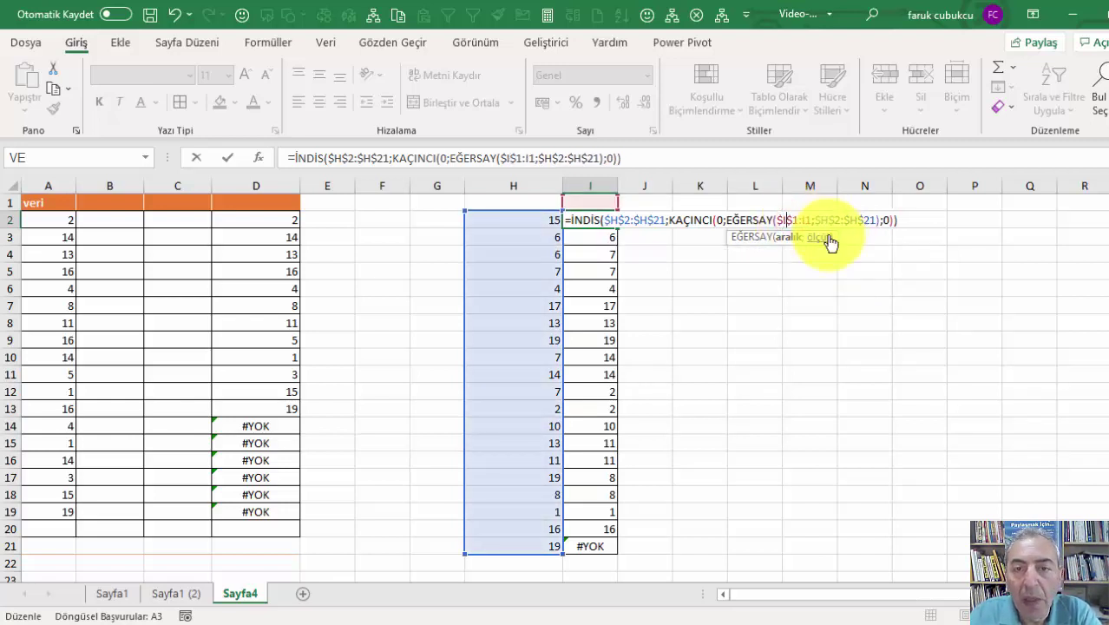
key(Return)
Fill the corrected formula down to I21 and review its references
click(581, 218)
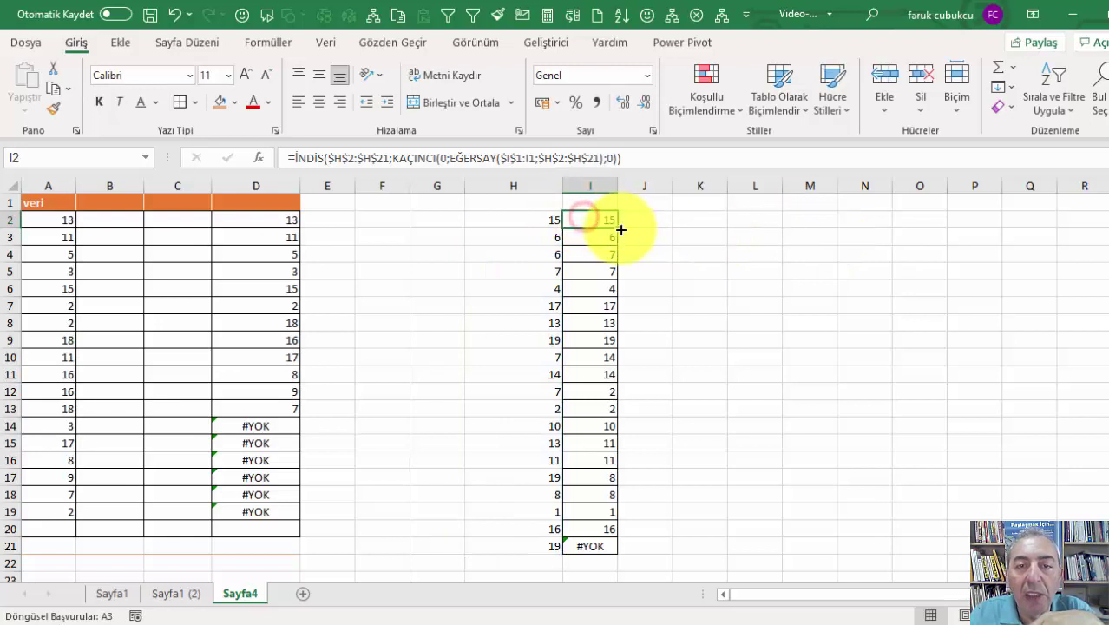
drag(621, 230, 605, 555)
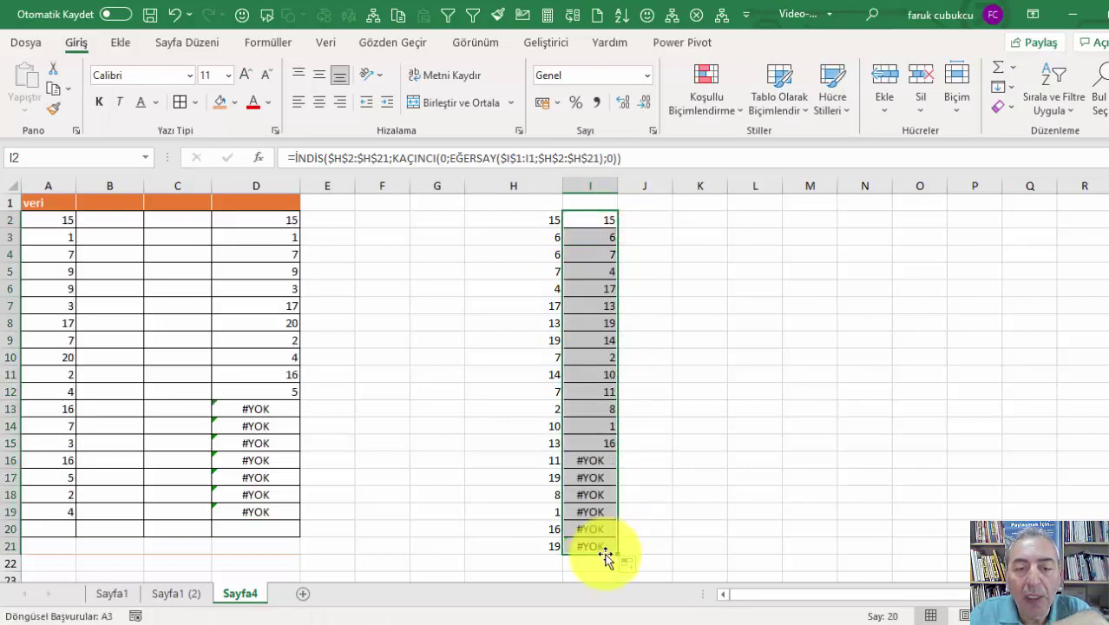
key(shift+Up)
key(shift+Up)
key(shift+Up)
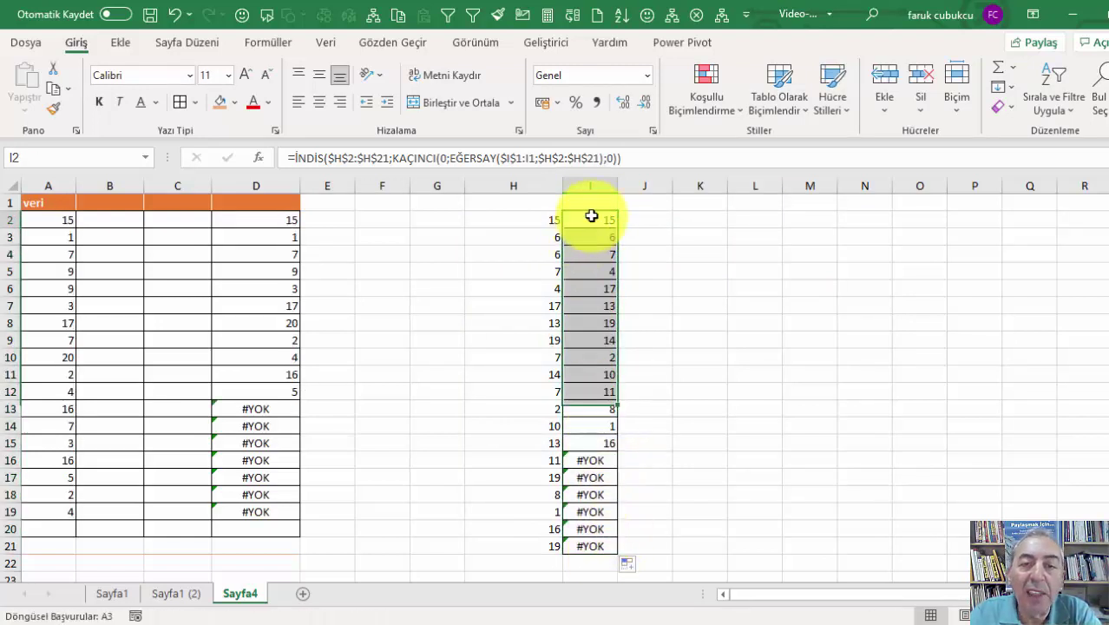
click(591, 216)
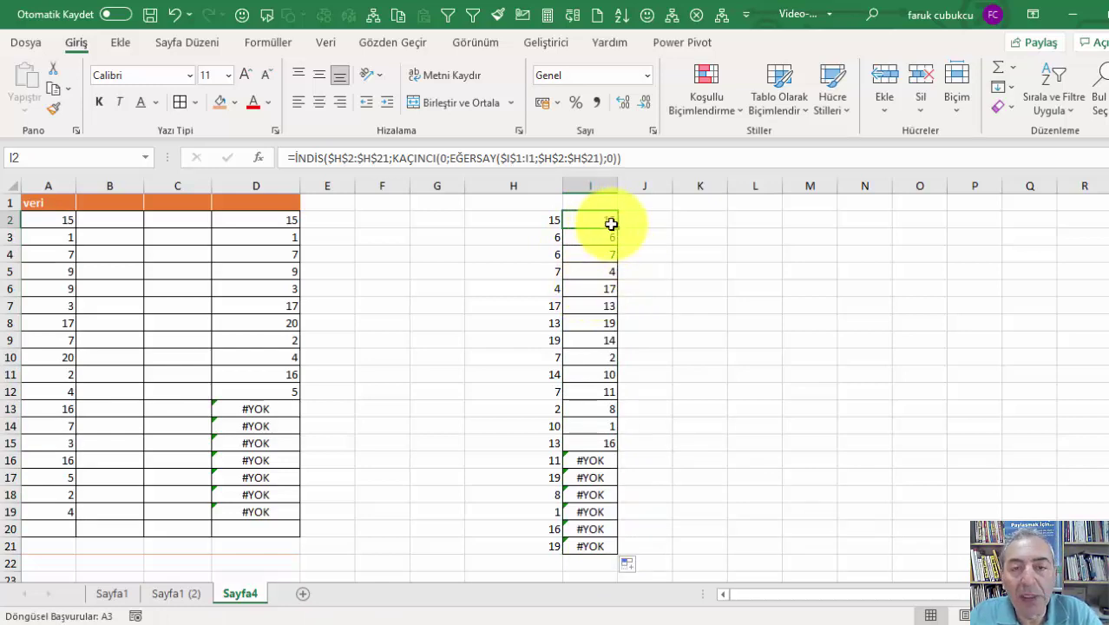
ctrl+scroll(616, 230, up, 2)
double_click(769, 232)
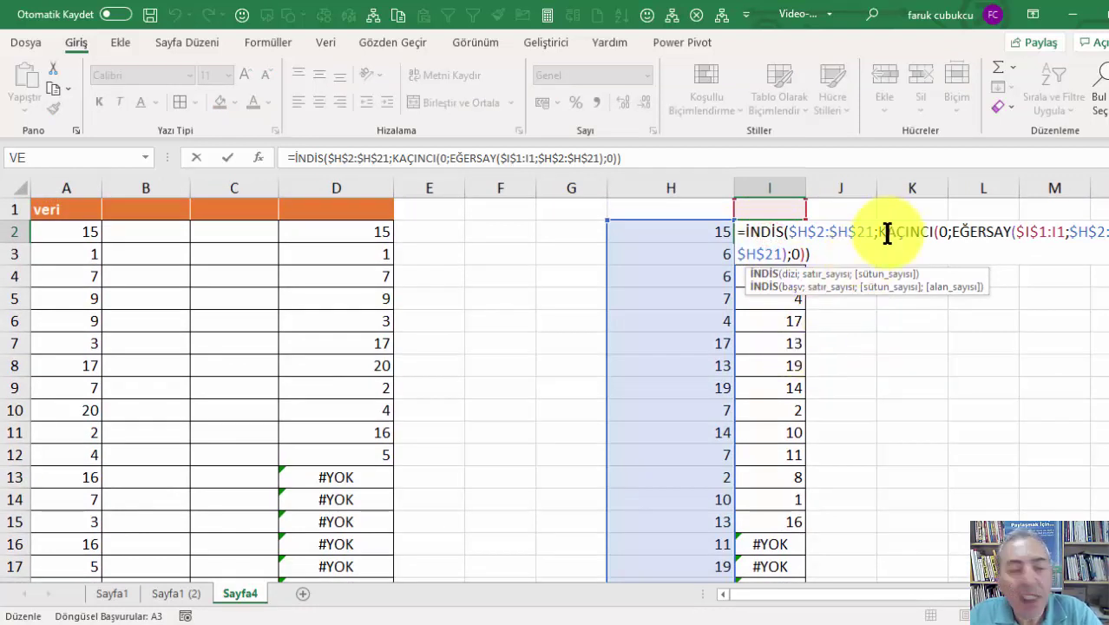
key(Escape)
click(852, 237)
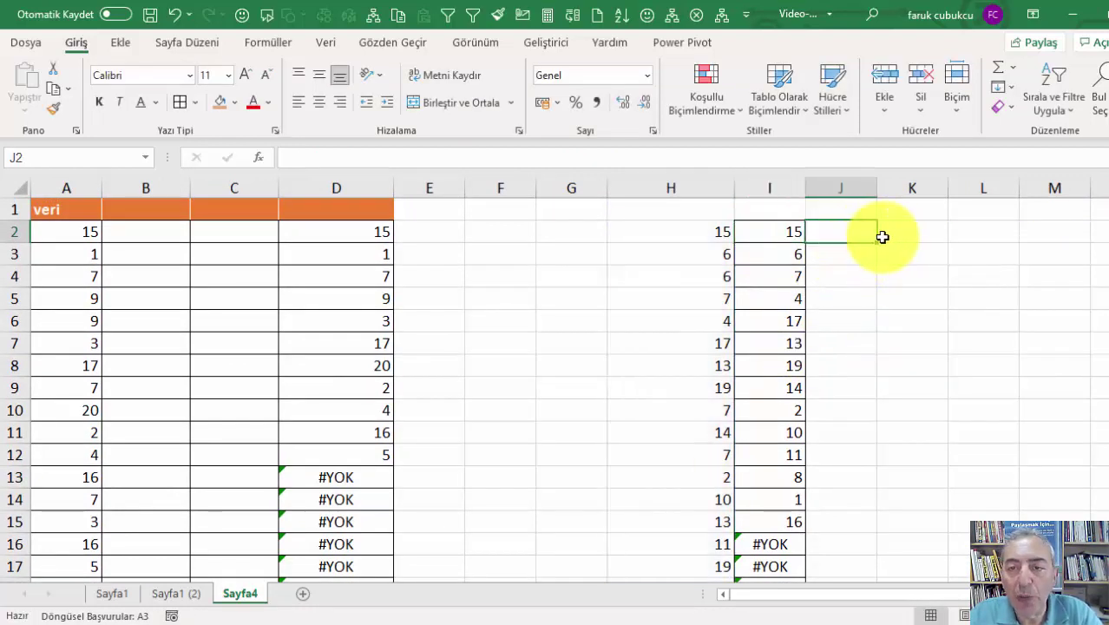
Enter =İNDİS(H2:H21;1) in K2, returning 15
click(883, 236)
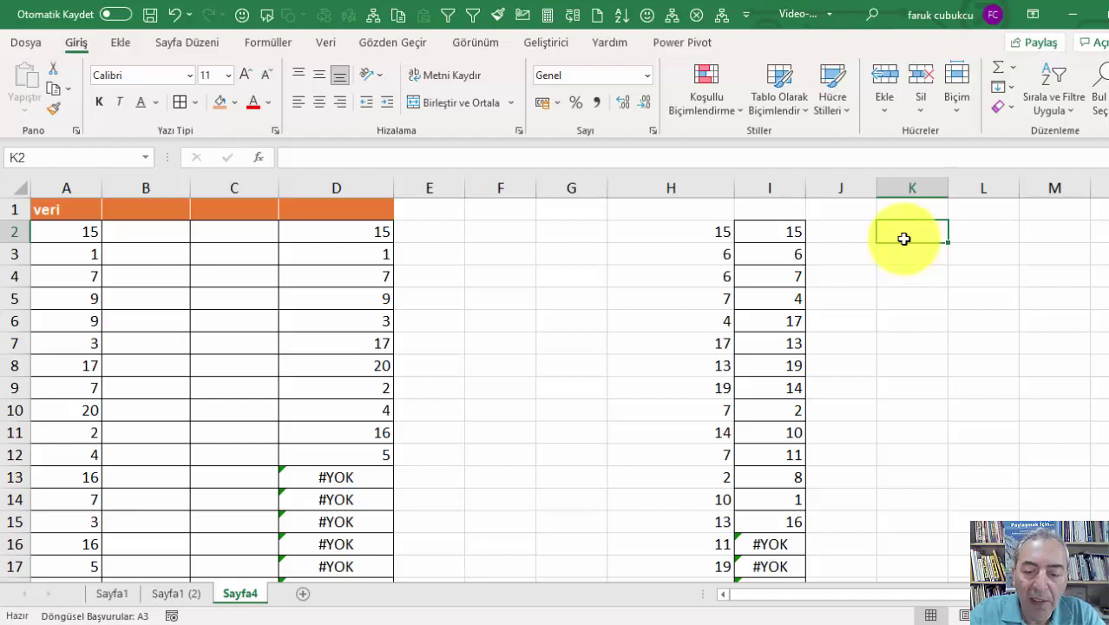
text(=İN)
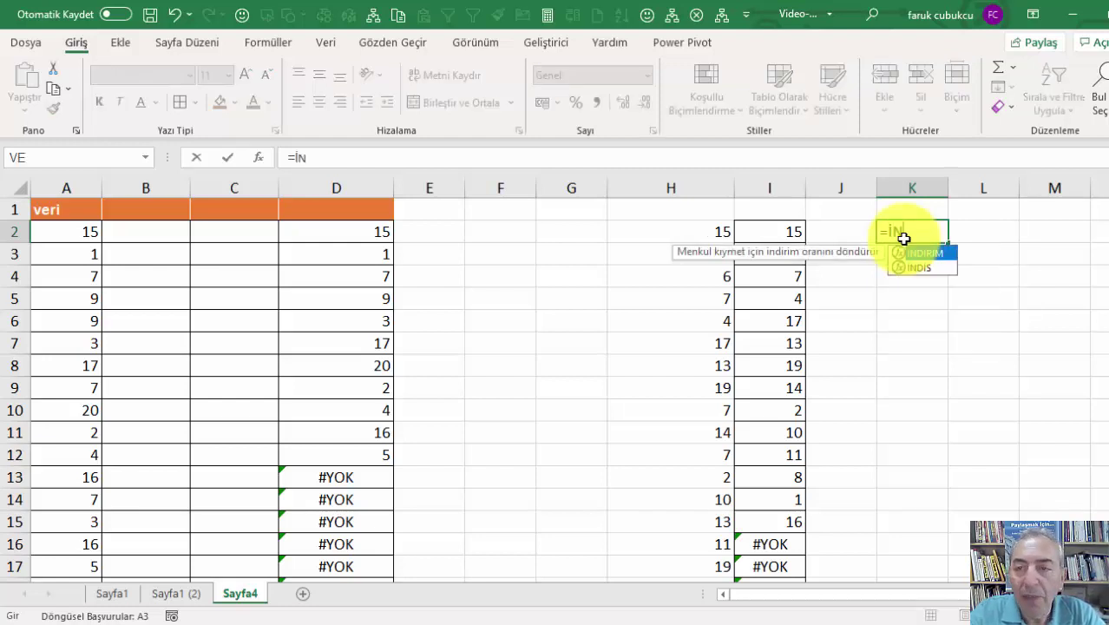
key(Down)
text(E)
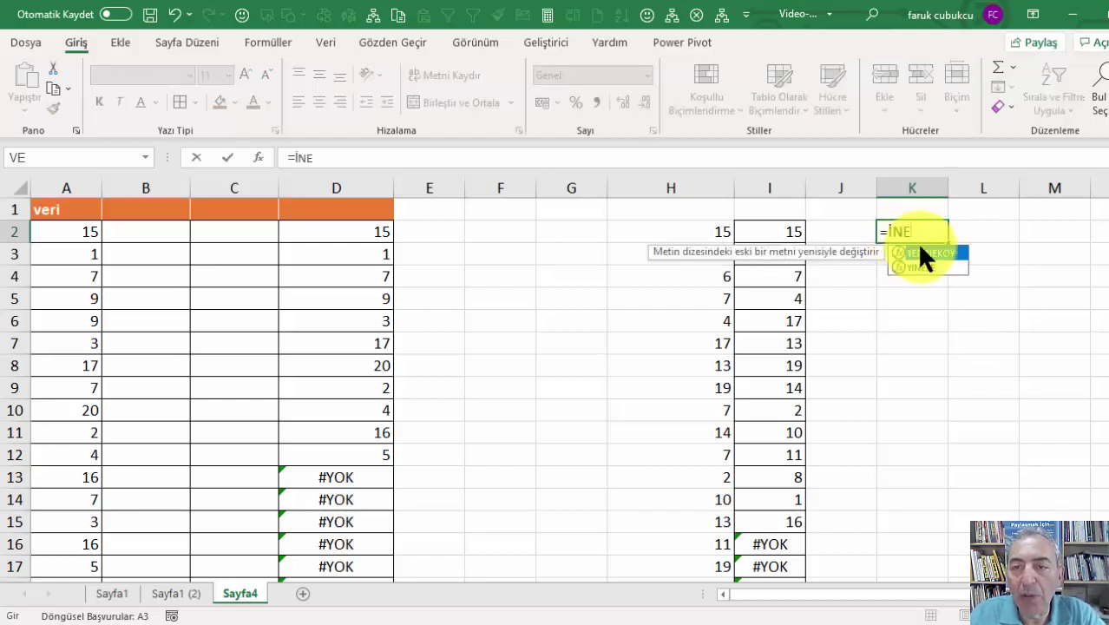
key(BackSpace)
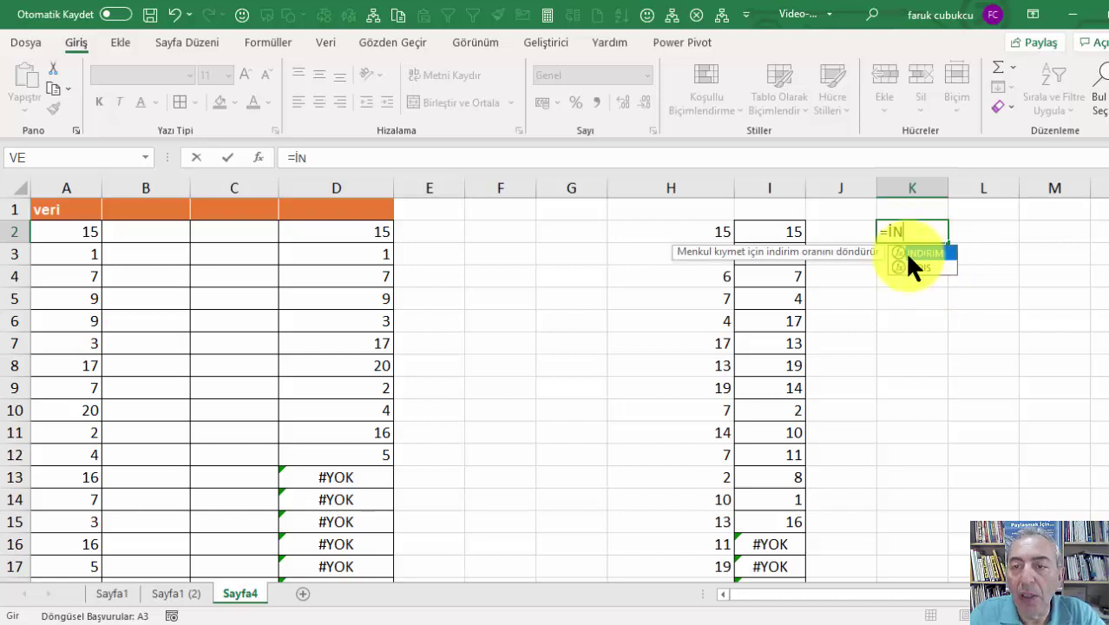
double_click(912, 266)
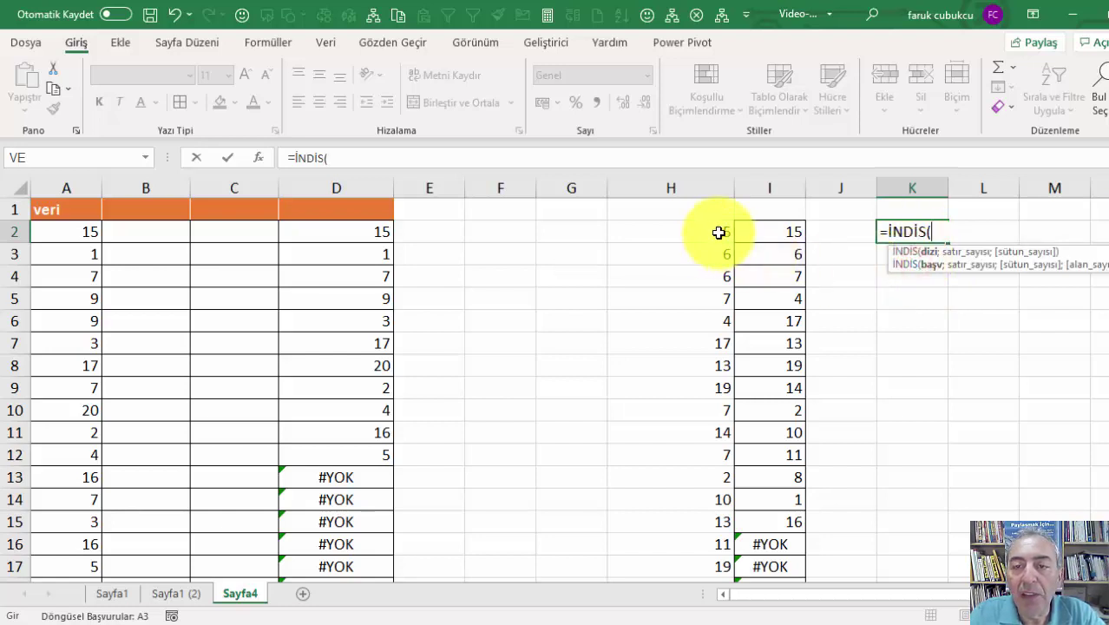
drag(718, 233, 711, 542)
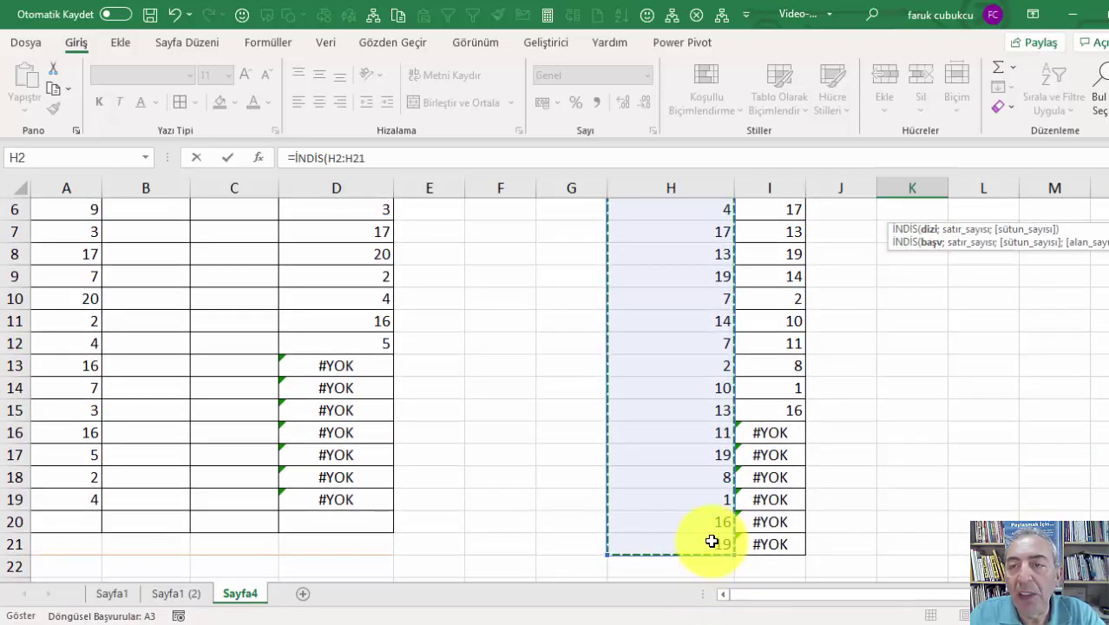
text(;)
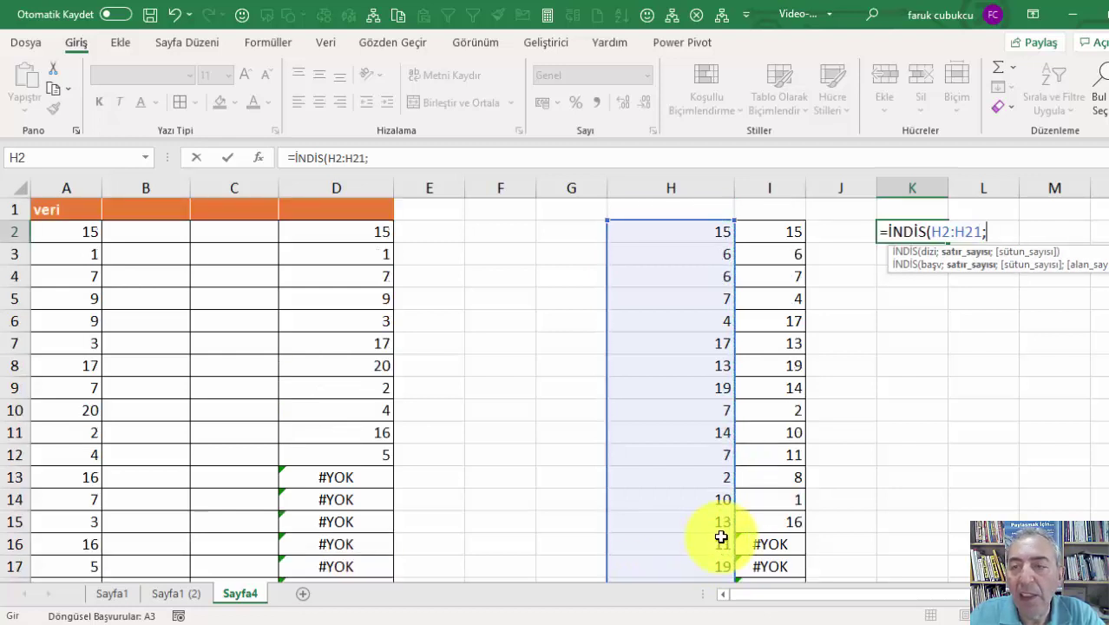
text(SA)
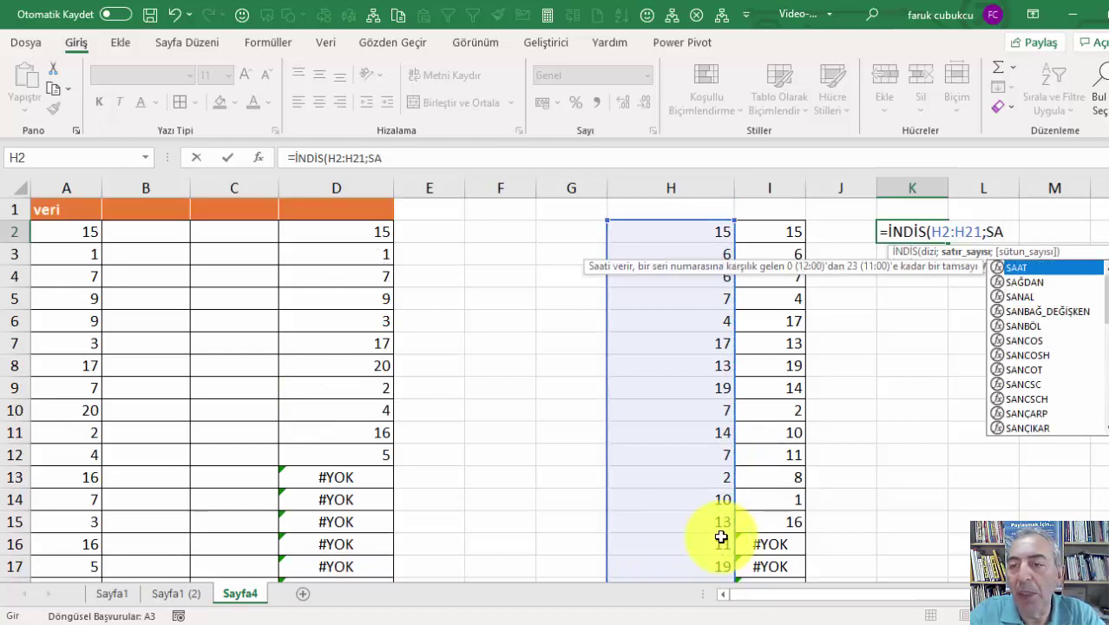
key(BackSpace)
key(BackSpace)
key(Return)
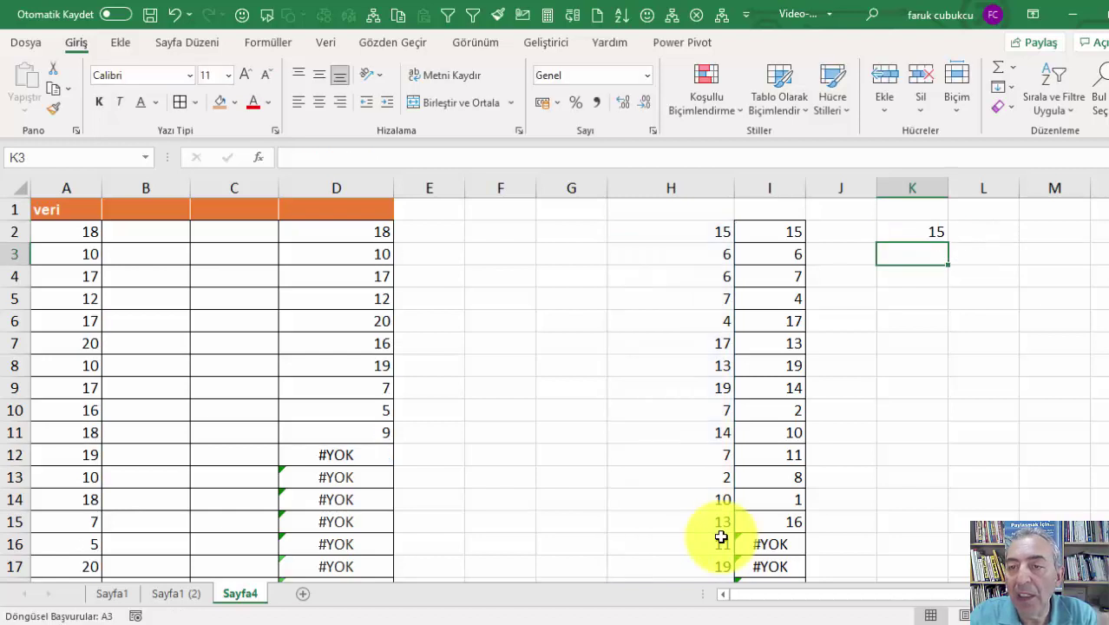
Check K2's İNDİS formula without changes, then reselect I2
double_click(908, 231)
key(Escape)
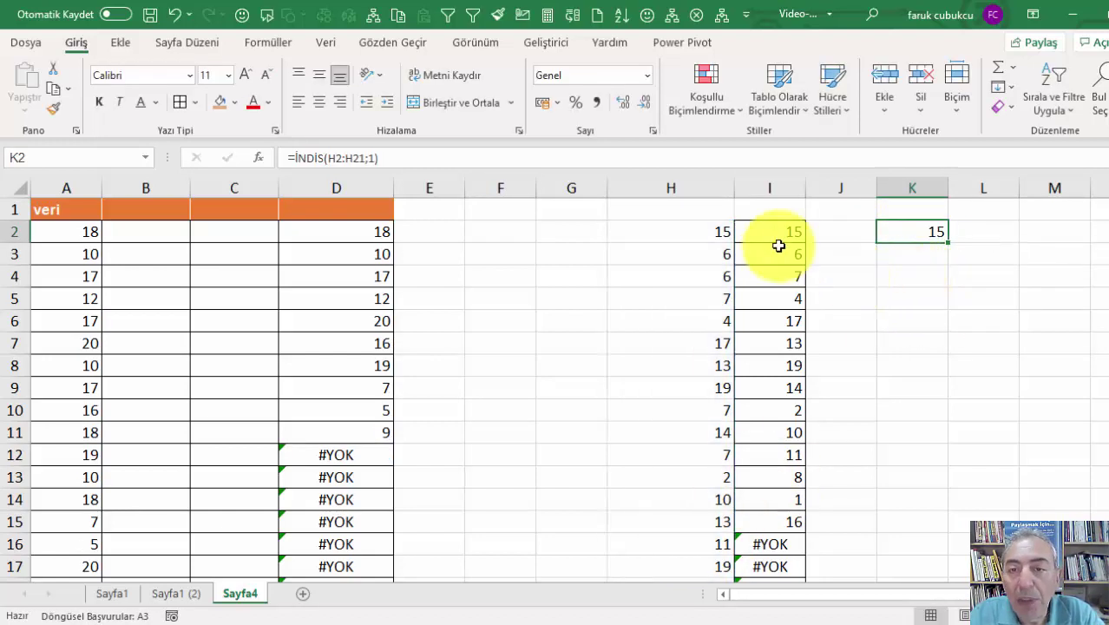
click(777, 236)
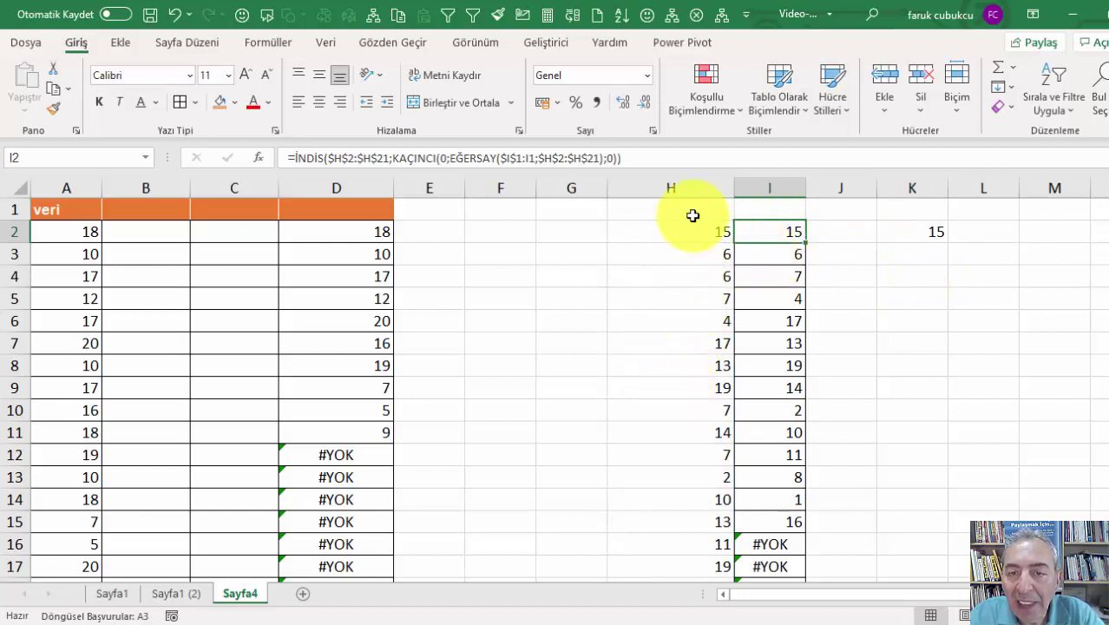
double_click(783, 230)
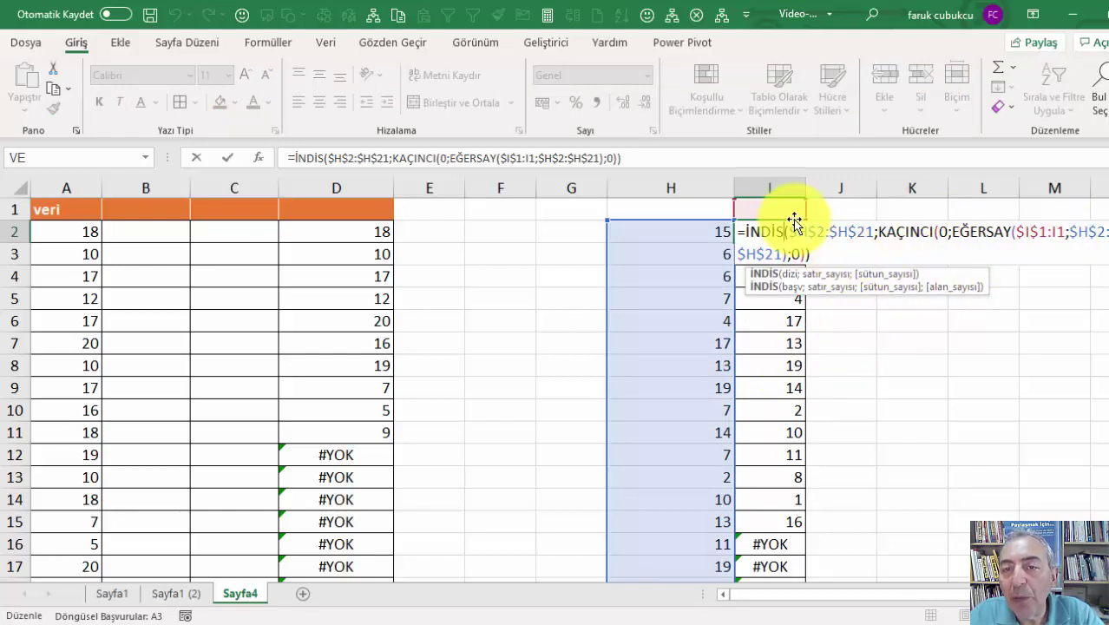
key(Escape)
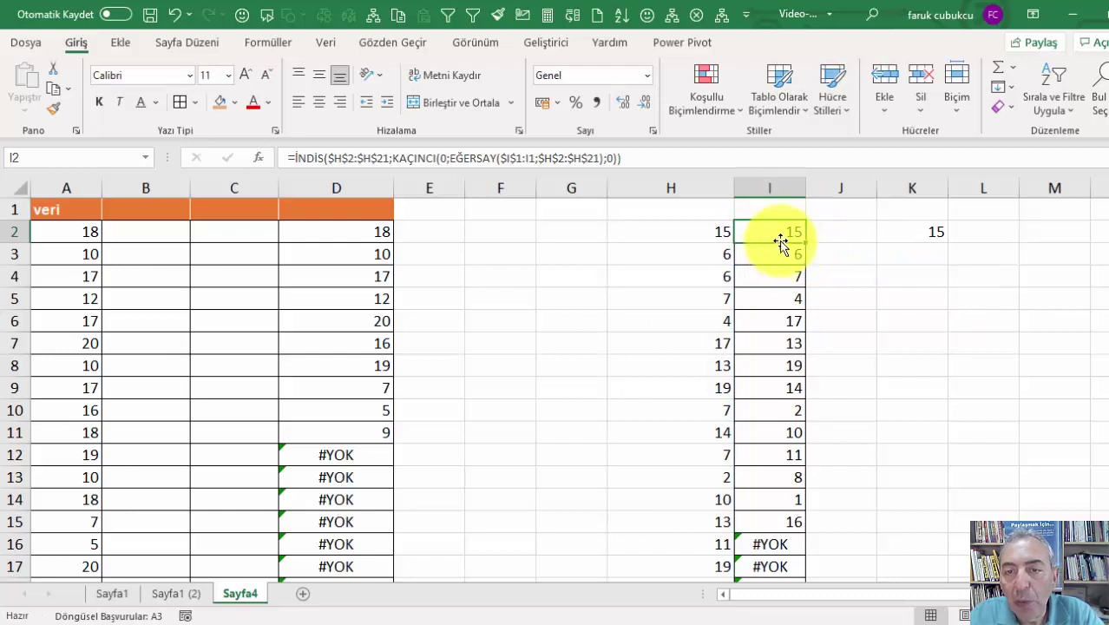
click(669, 227)
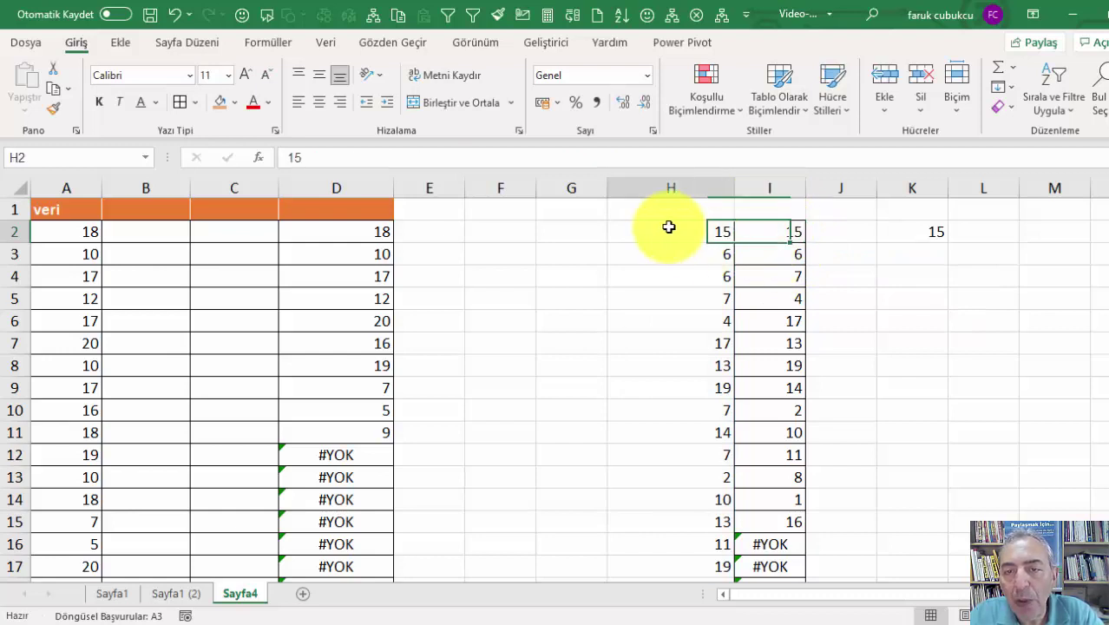
click(785, 225)
click(781, 252)
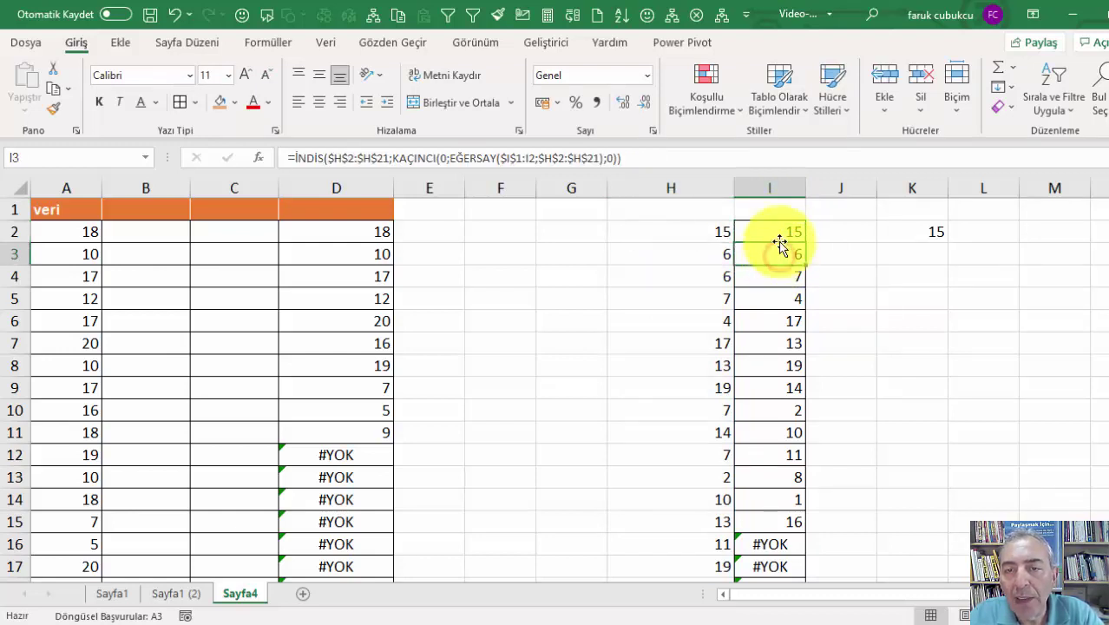
click(781, 236)
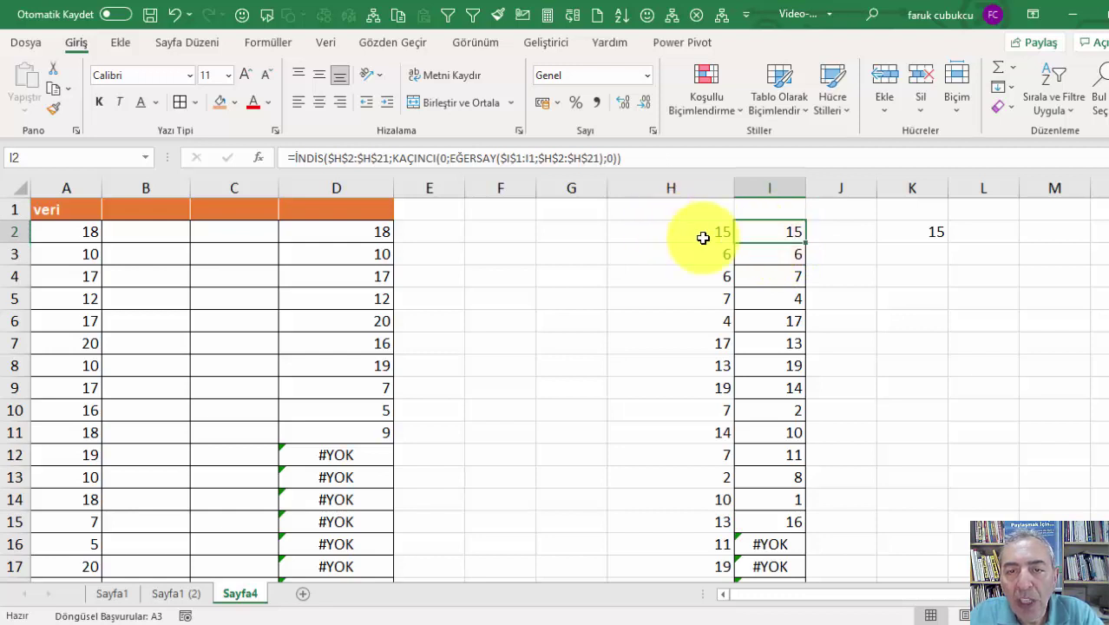
click(701, 236)
click(782, 233)
click(779, 255)
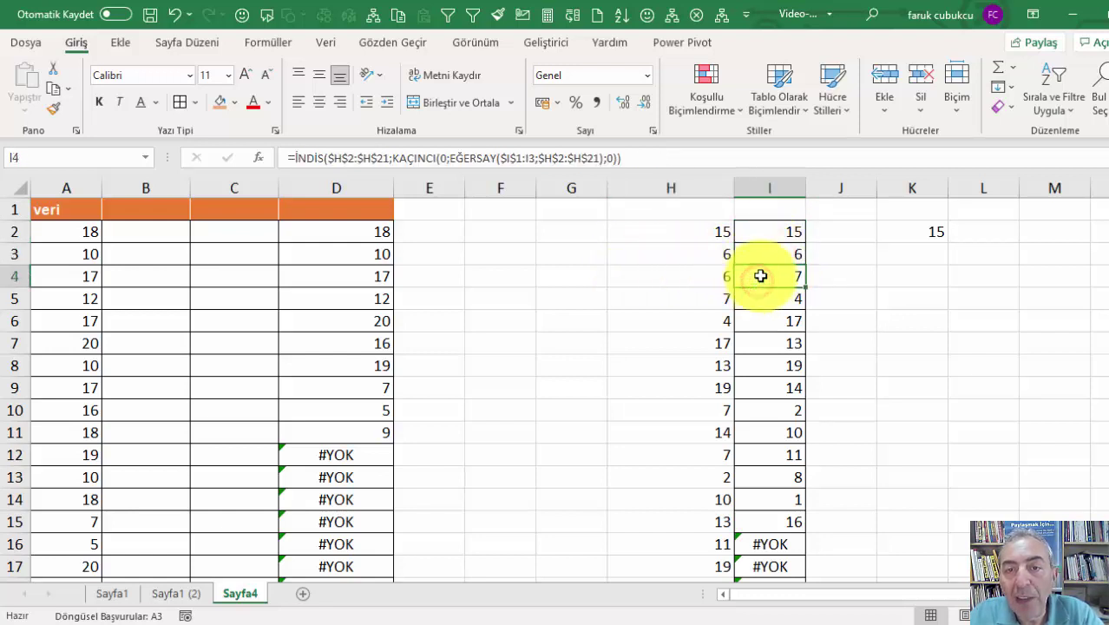
click(688, 252)
click(771, 258)
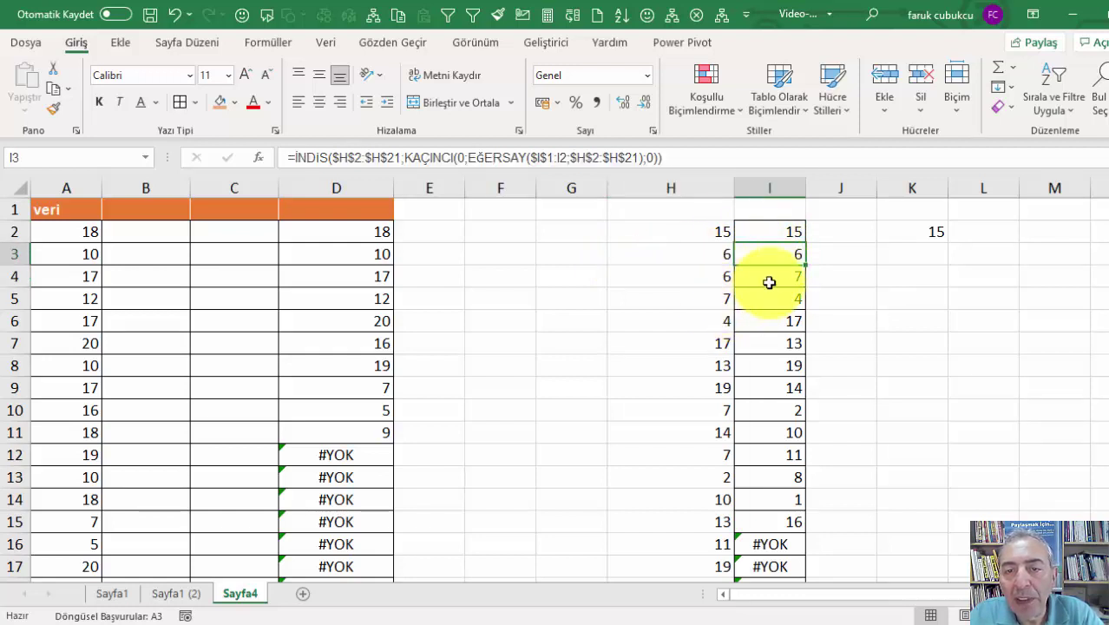
click(714, 299)
click(783, 240)
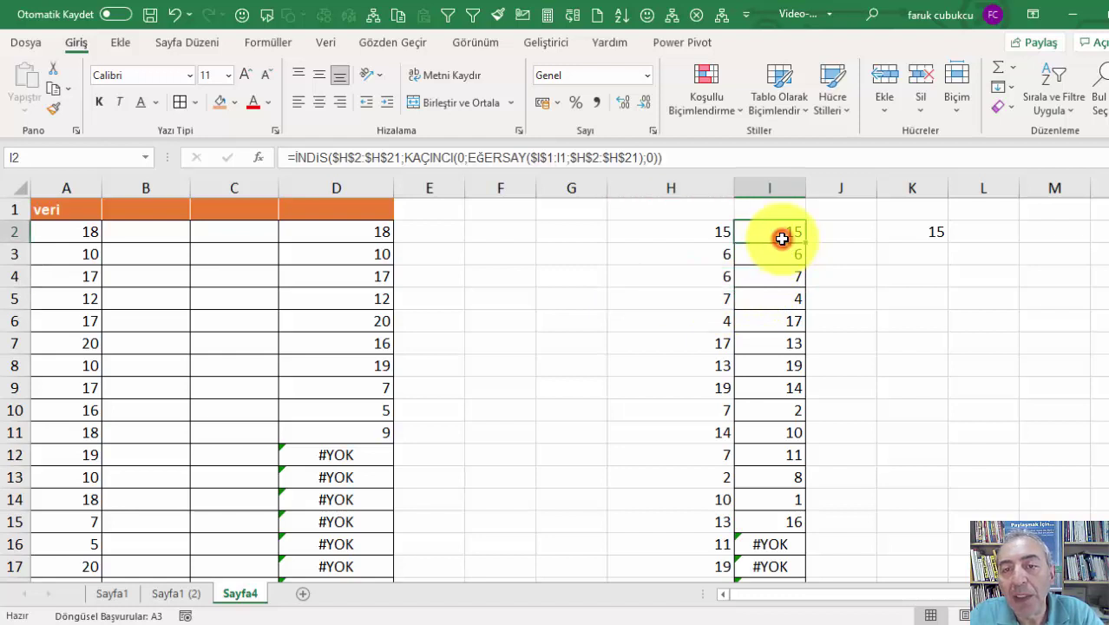
scroll(599, 315, right, 2)
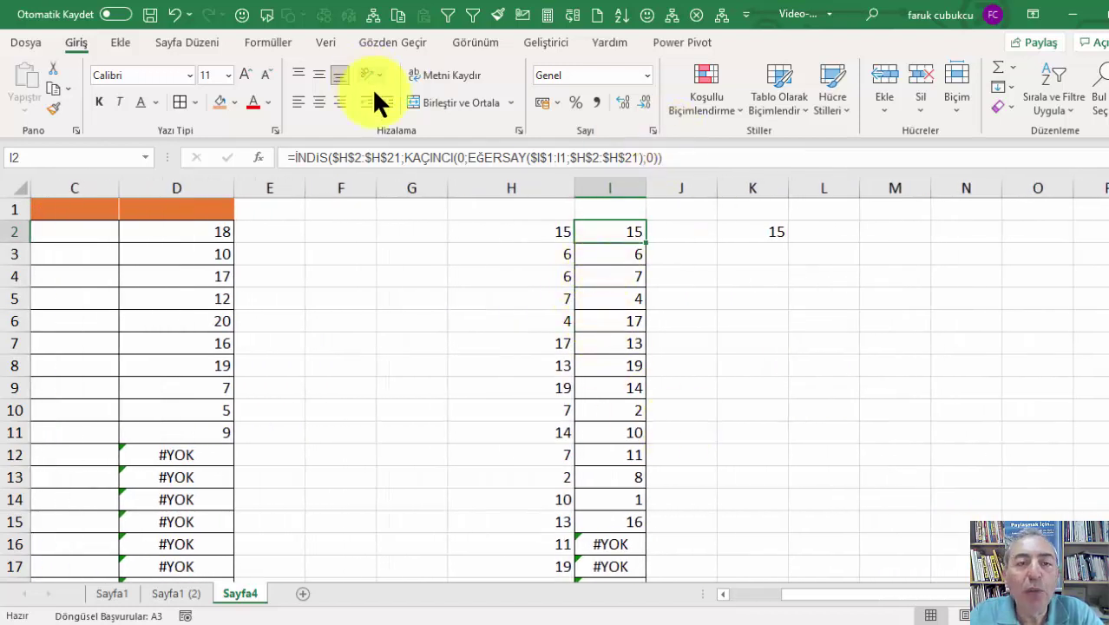
Evaluate I2's formula in Formül Hesapla until it reaches İNDİS($H$2:$H$21;1)
click(255, 42)
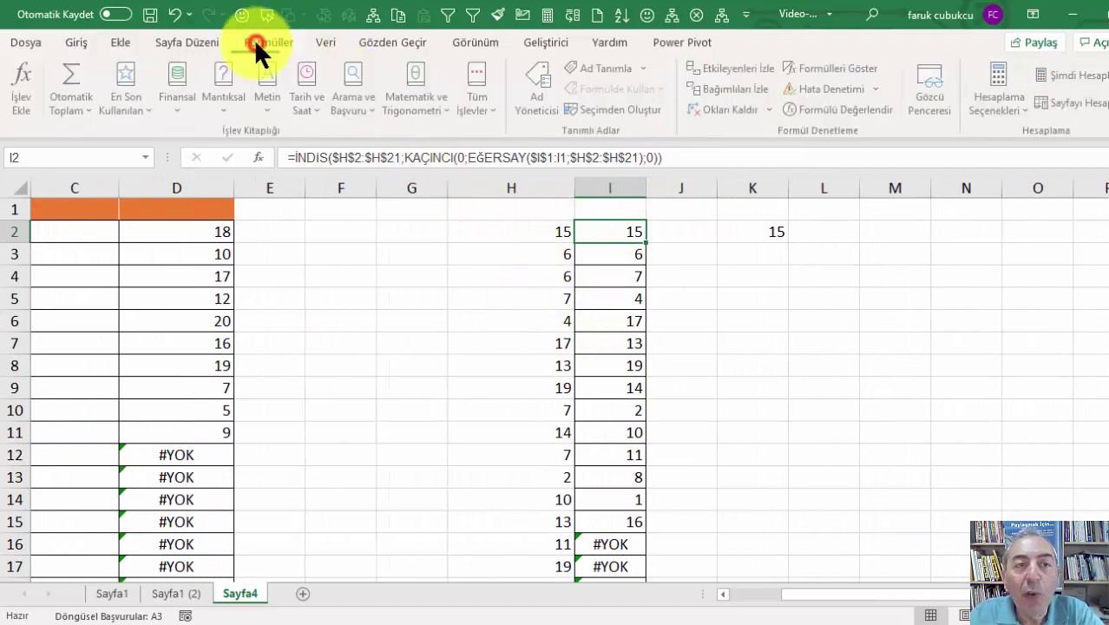
click(816, 112)
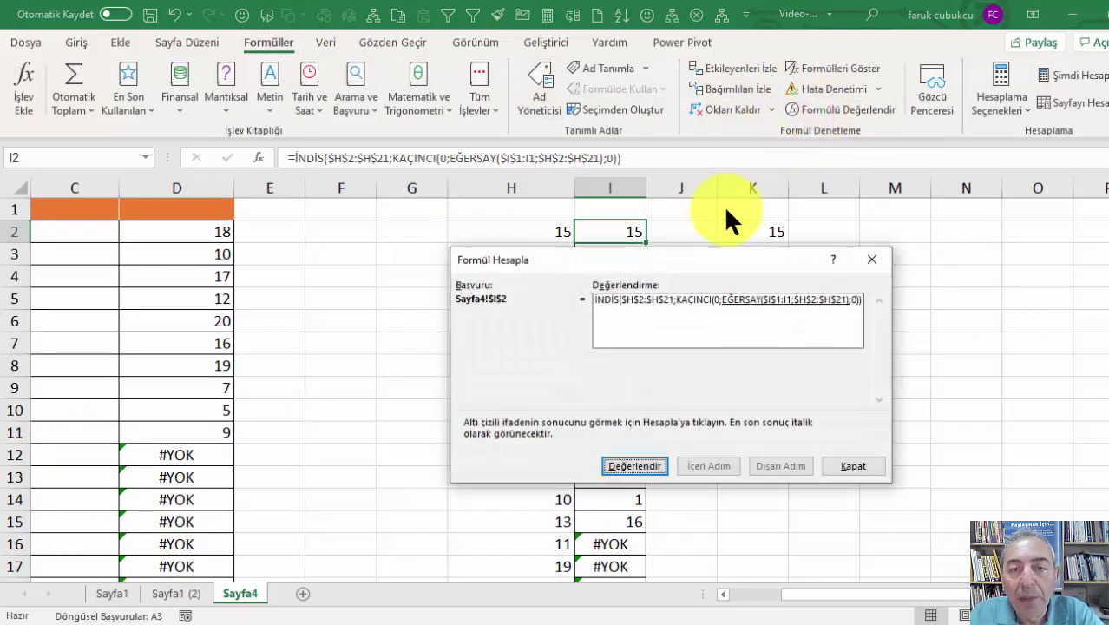
drag(682, 259, 765, 278)
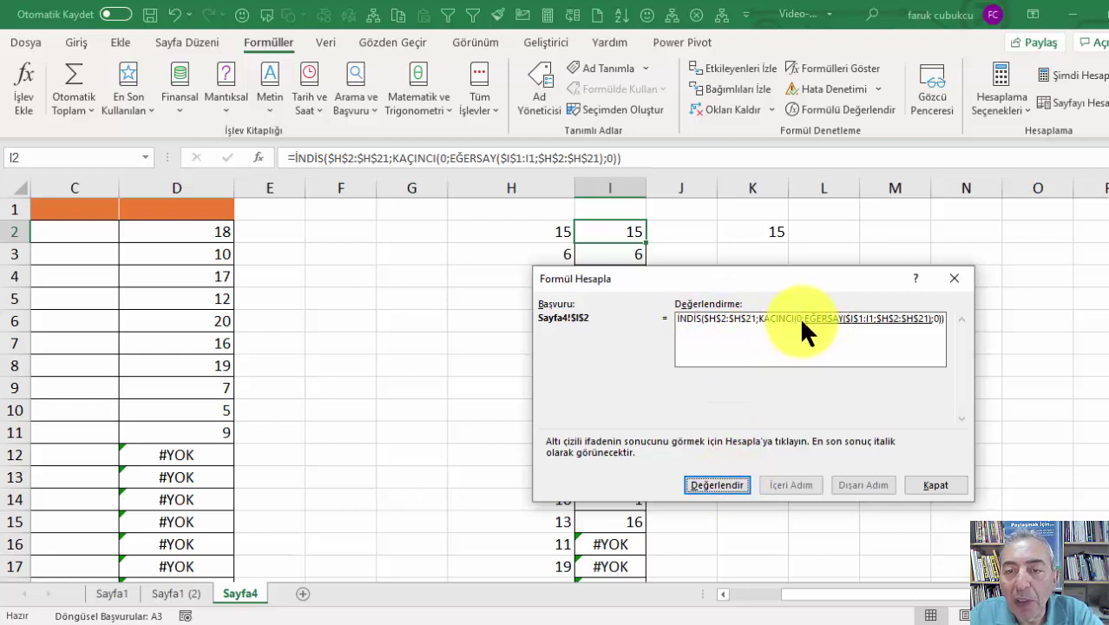
drag(809, 276, 736, 293)
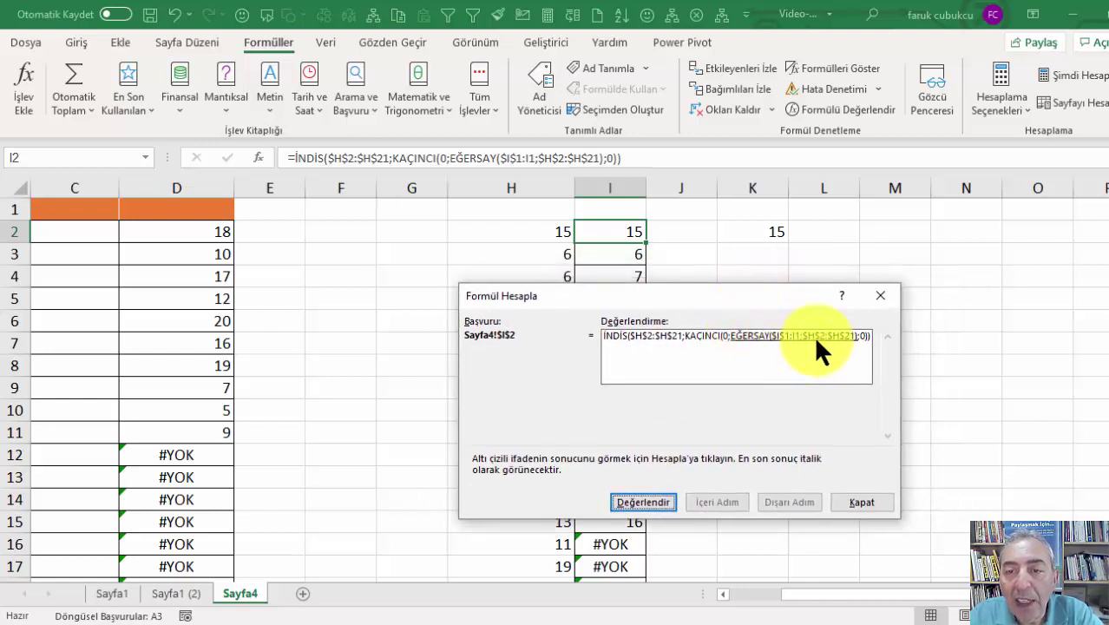
click(644, 496)
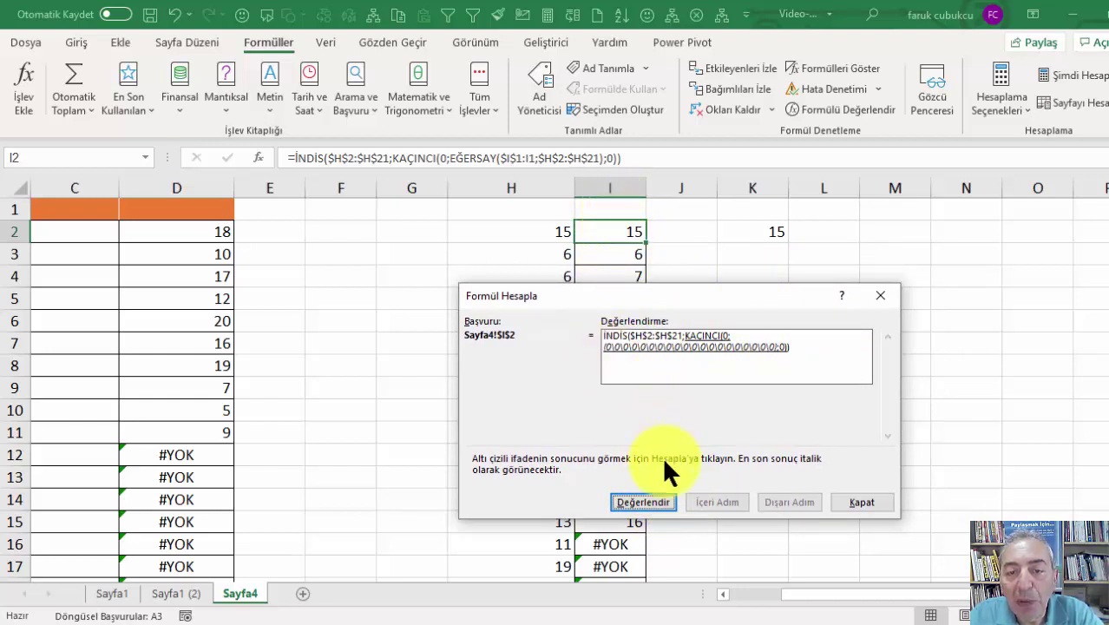
click(650, 496)
Inspect I3's İNDİS arguments in the function arguments dialog without changes
click(854, 501)
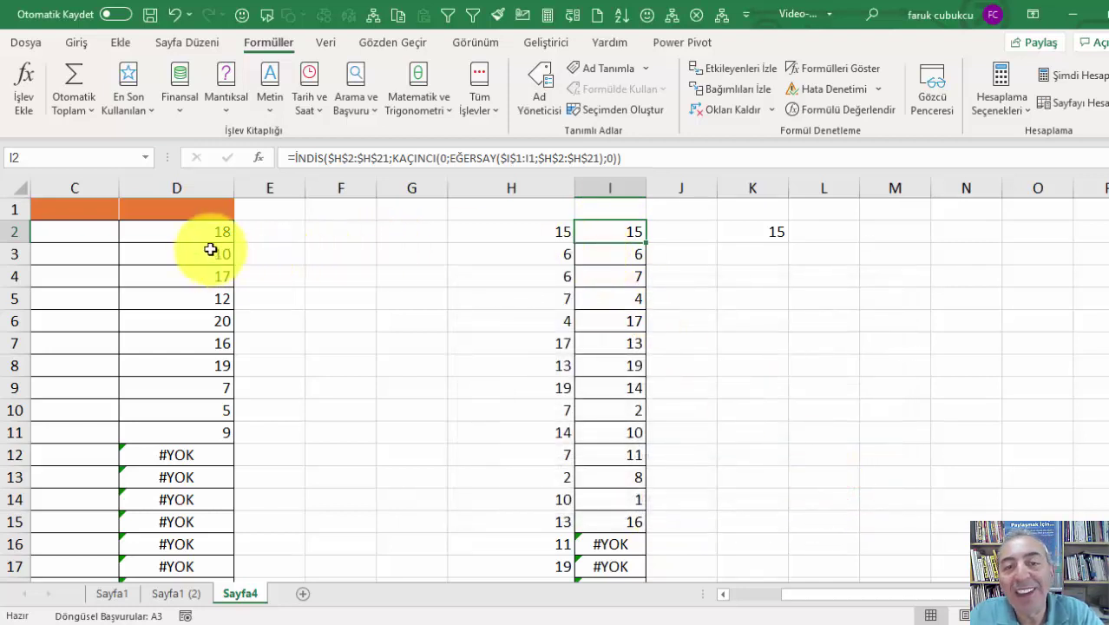
click(609, 259)
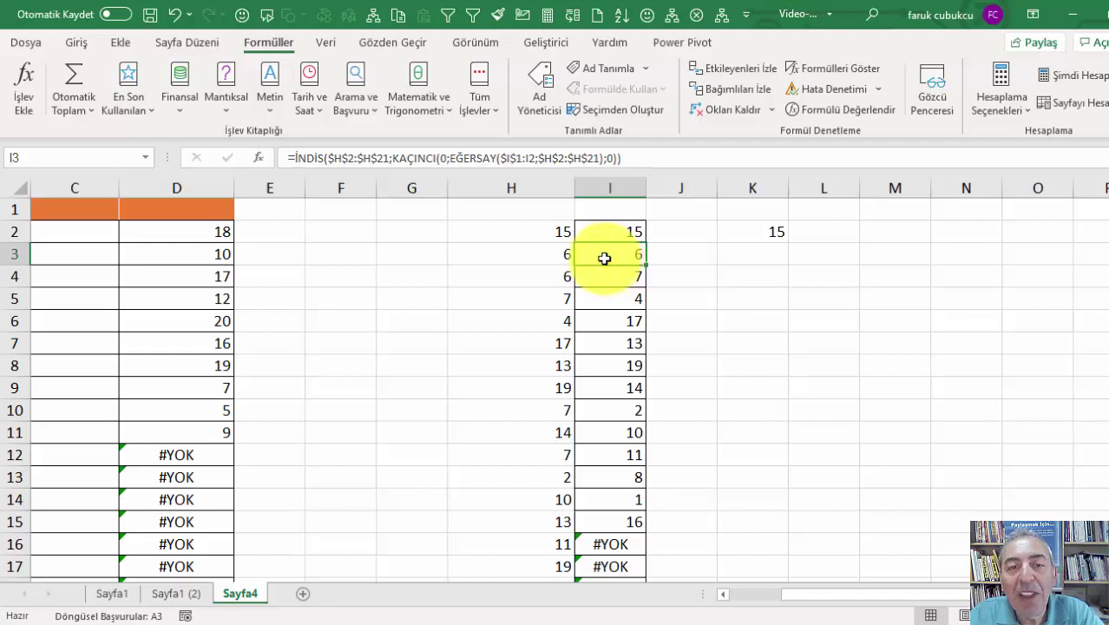
click(257, 157)
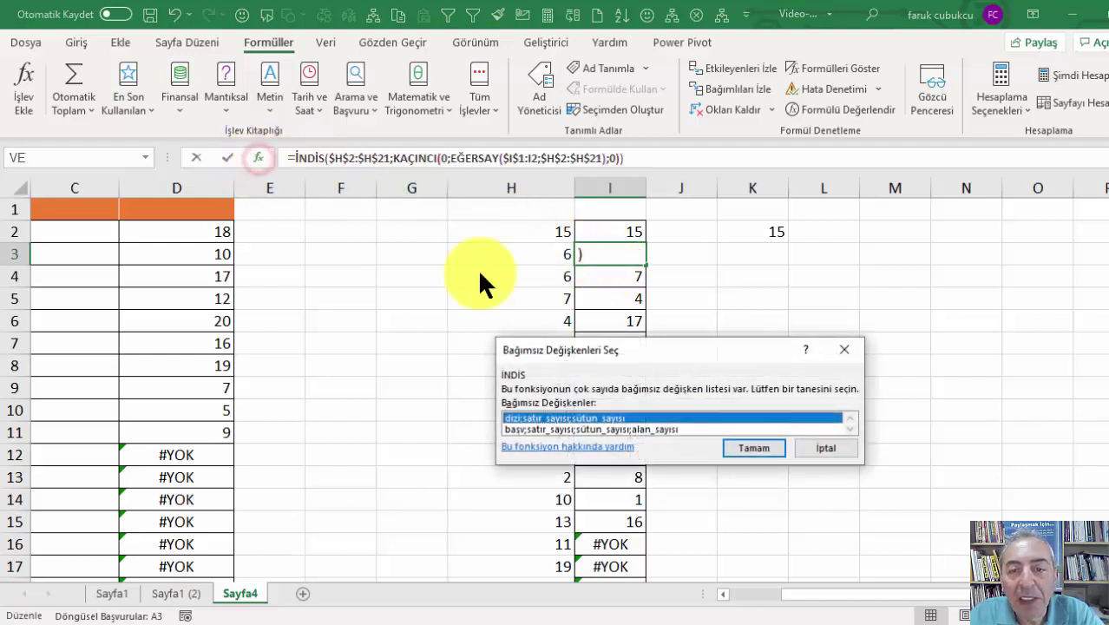
click(830, 448)
click(829, 493)
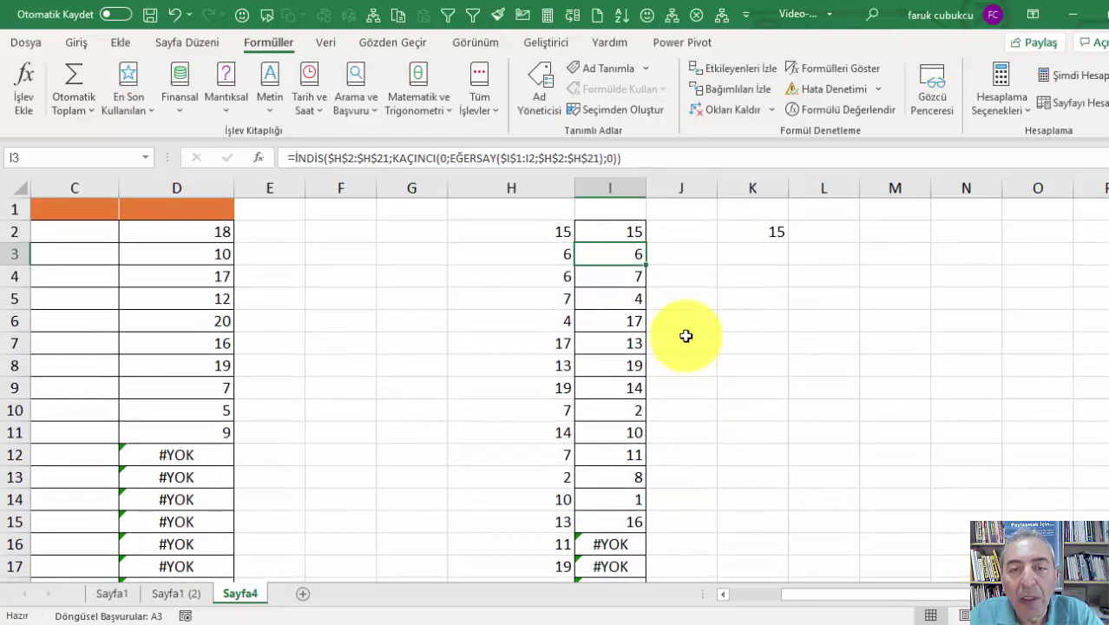
Evaluate I3's formula down to İNDİS($H$2:$H$21;2) and close the evaluator
click(821, 109)
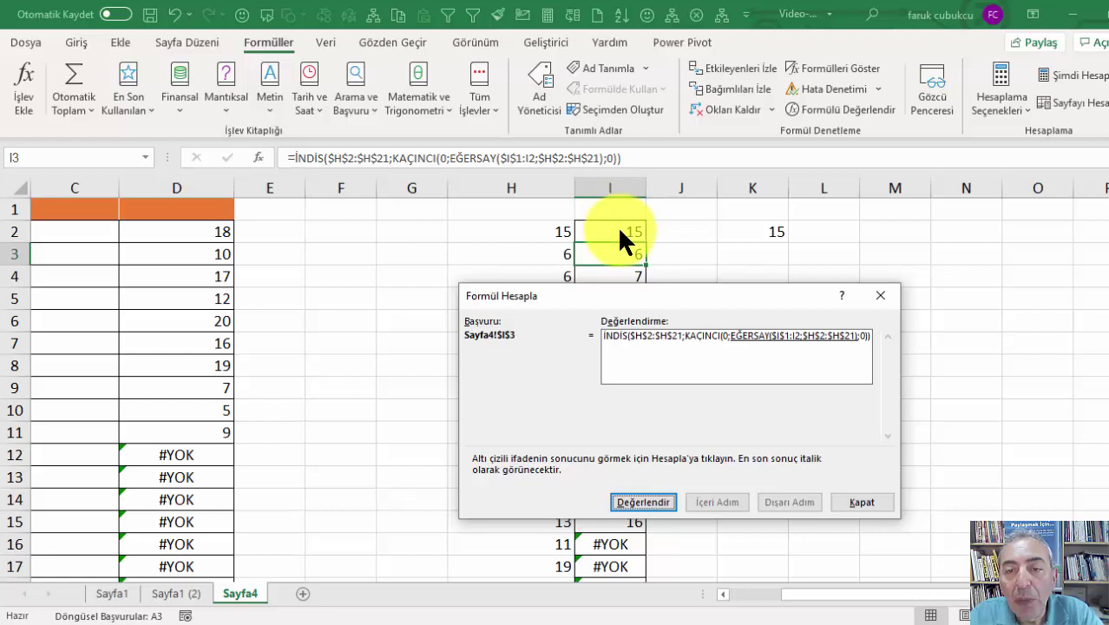
click(643, 502)
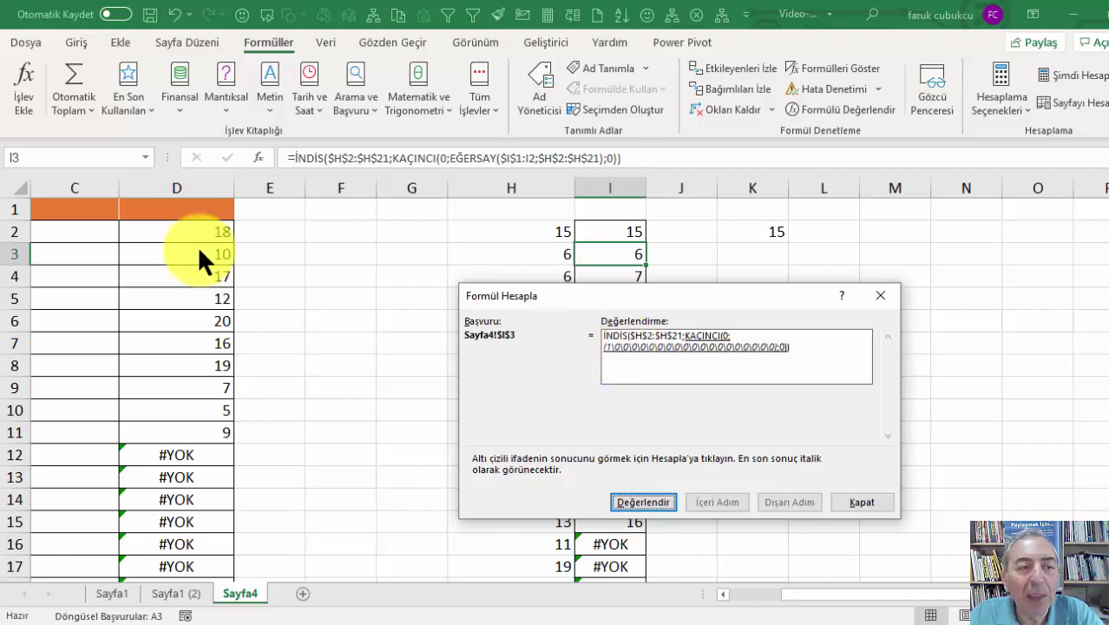
click(647, 497)
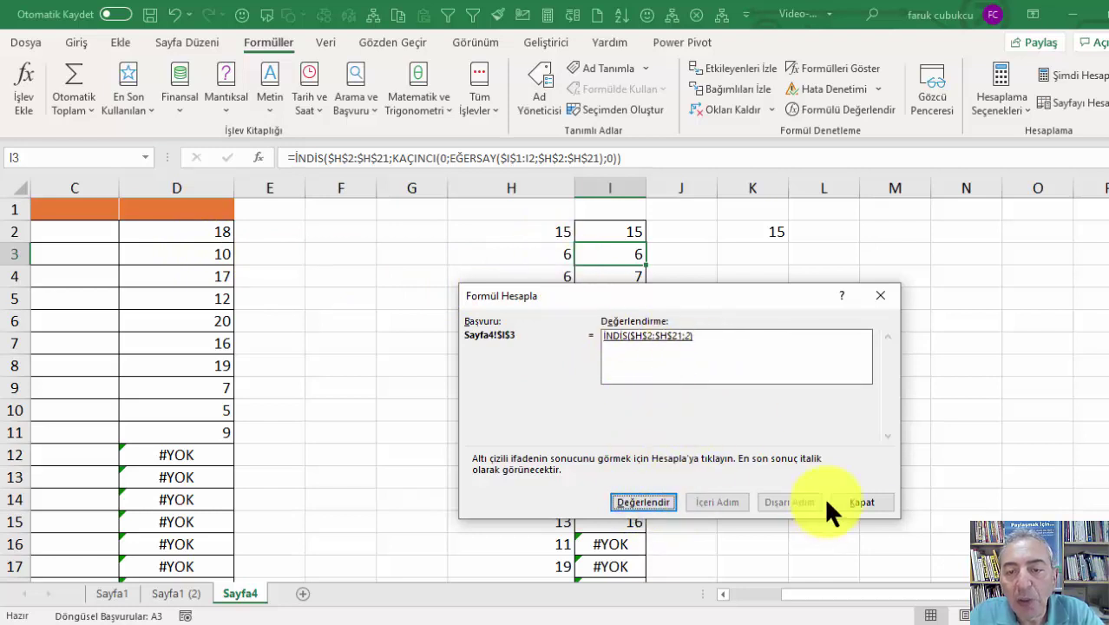
click(859, 504)
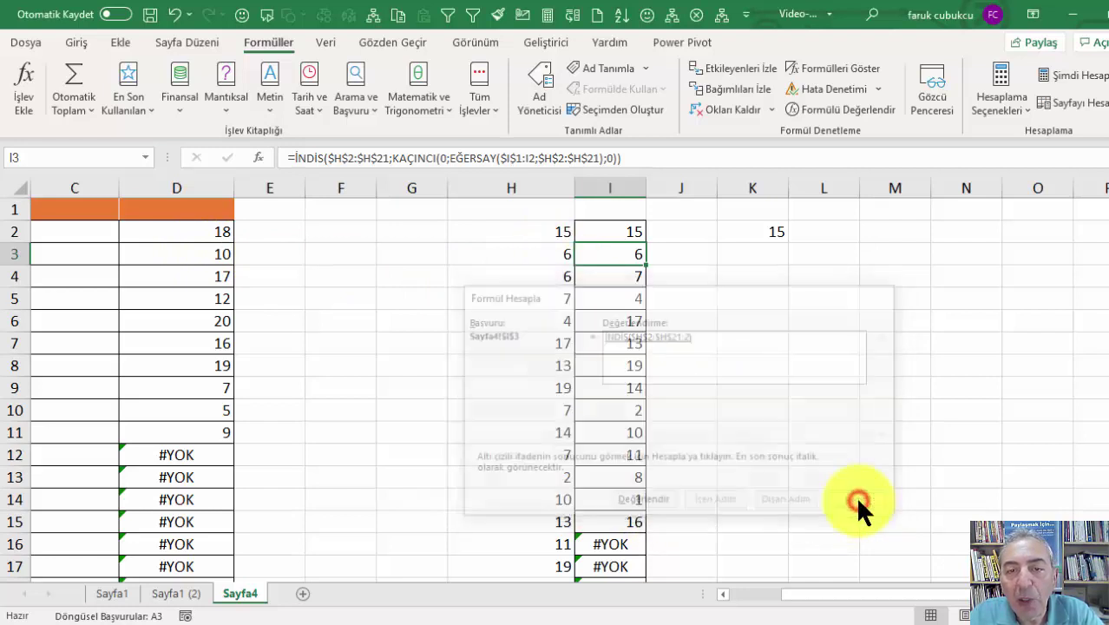
click(626, 276)
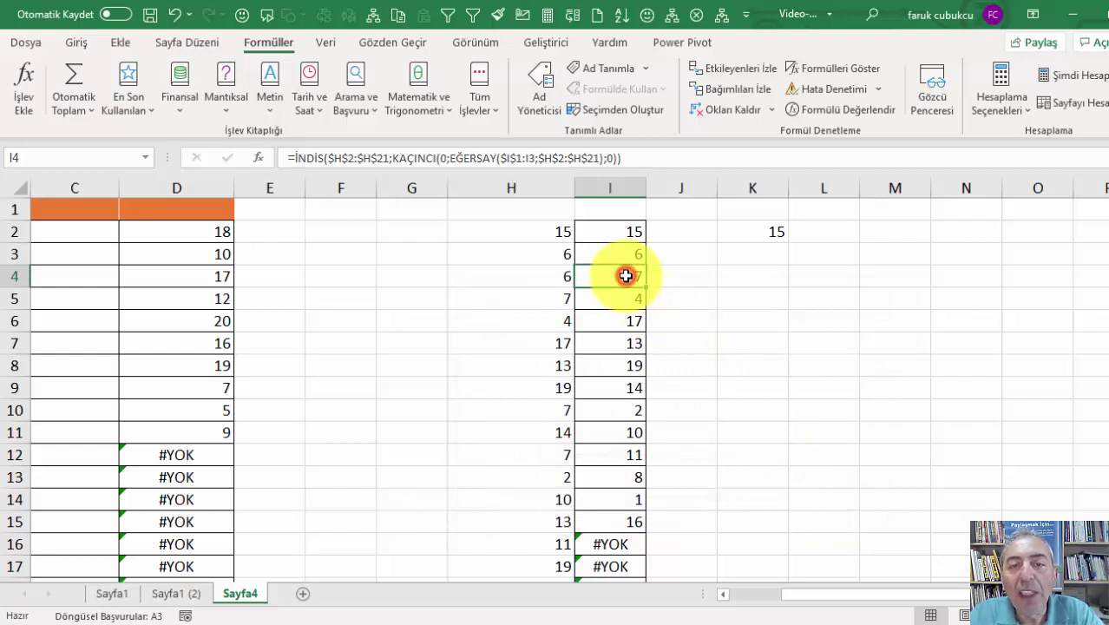
click(823, 109)
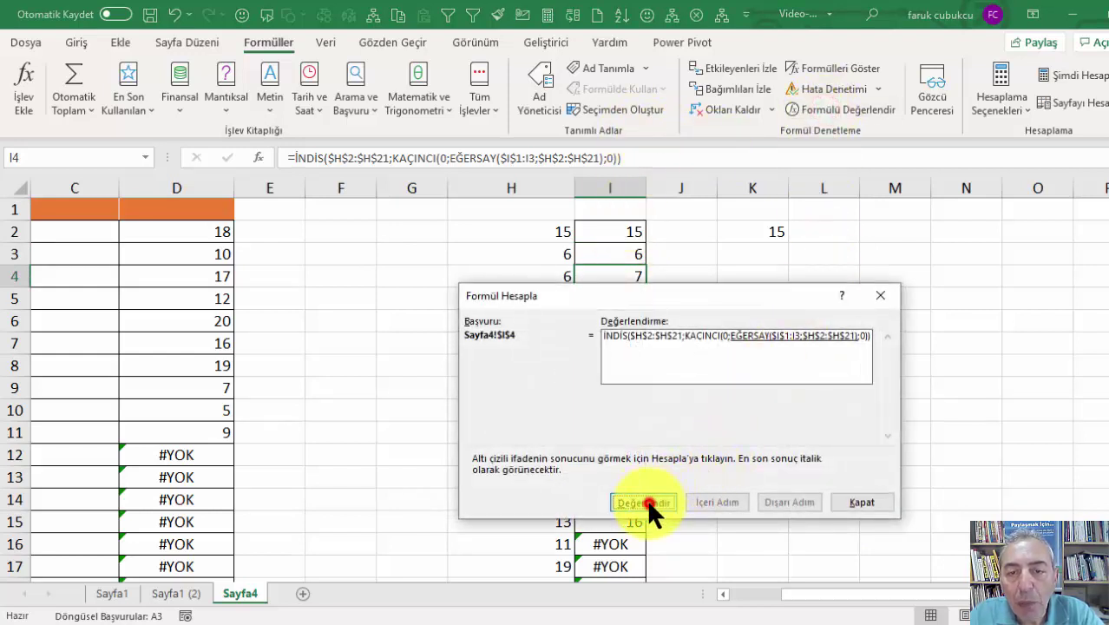
click(646, 503)
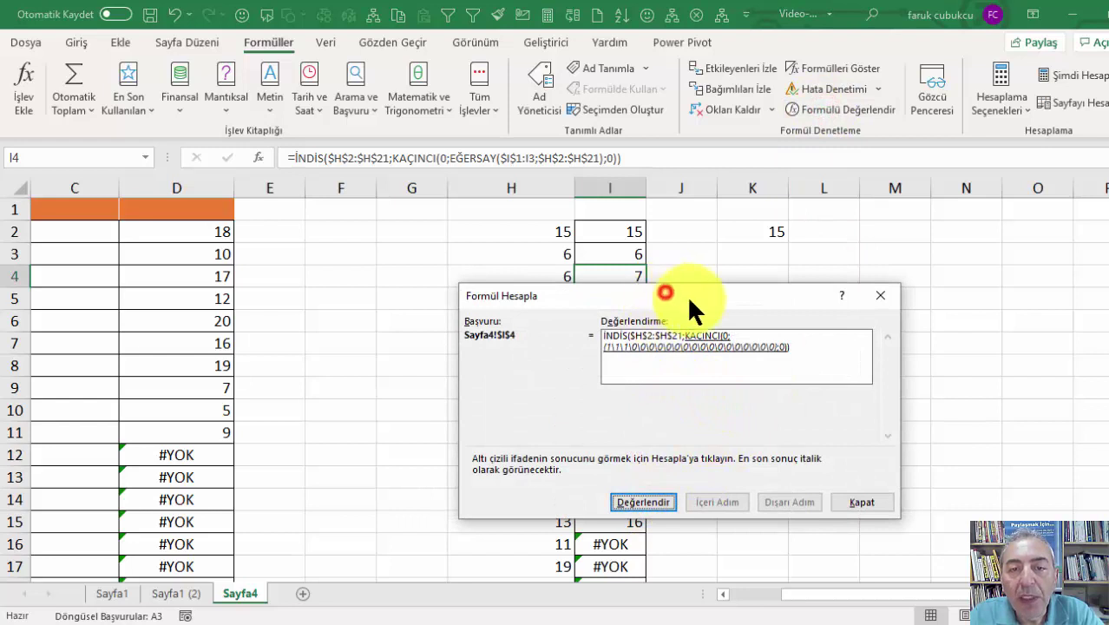
drag(689, 299, 737, 314)
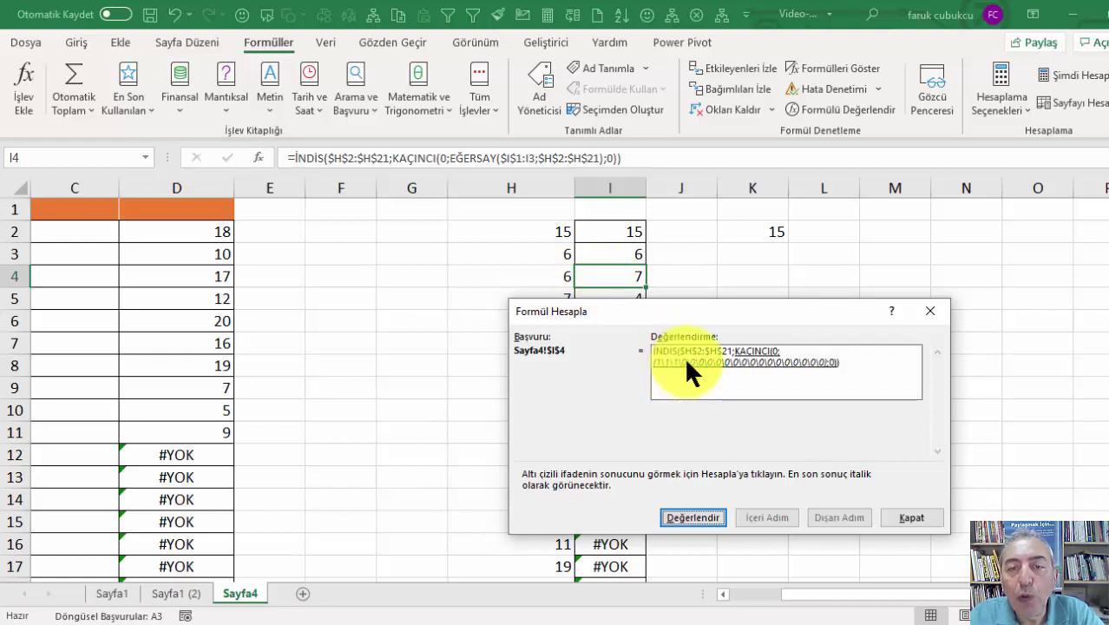
drag(674, 310, 714, 340)
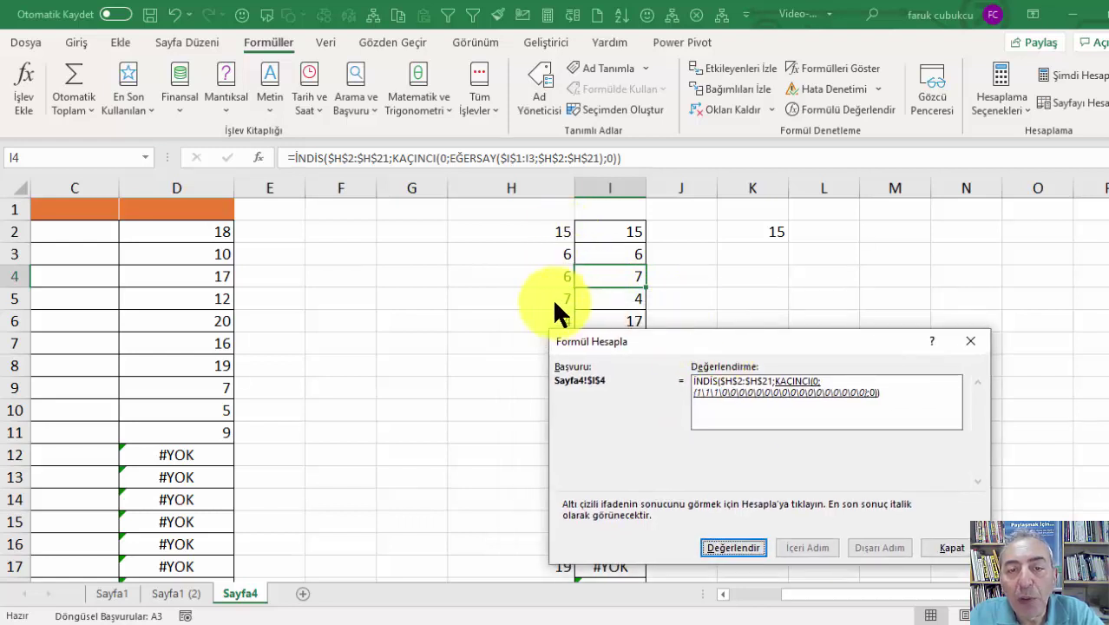
click(737, 547)
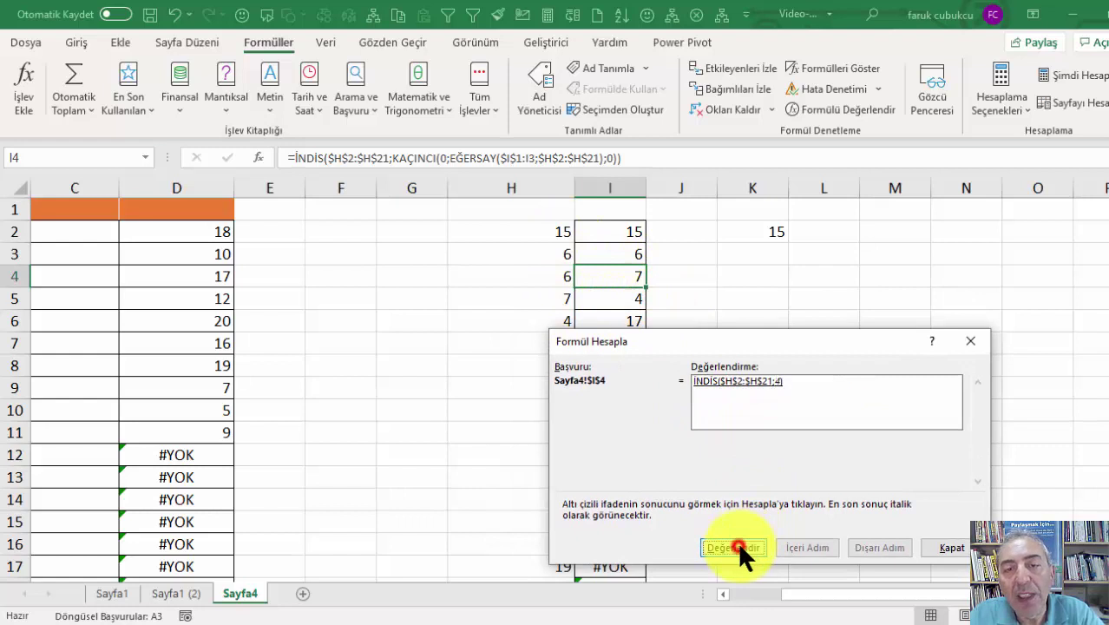
click(955, 547)
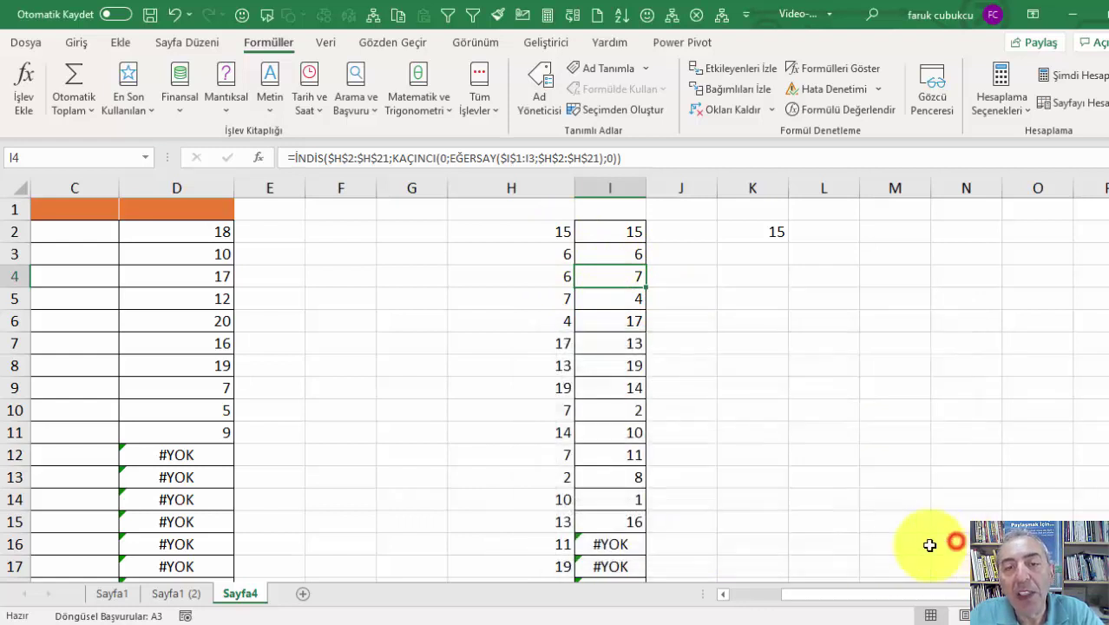
click(615, 298)
click(625, 235)
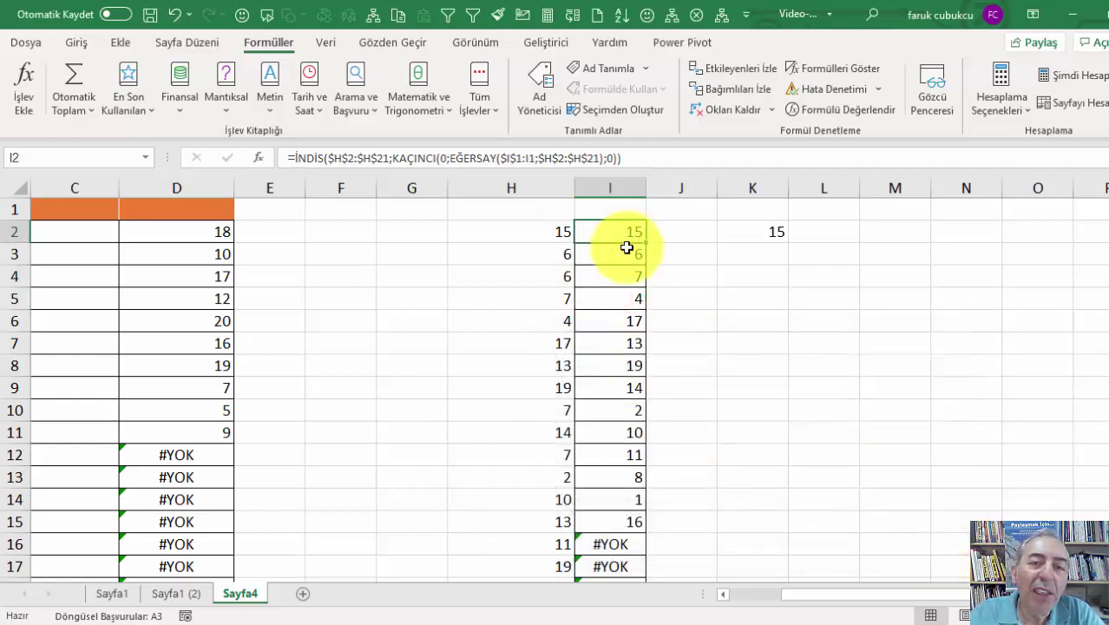
scroll(564, 273, down, 3)
scroll(560, 282, up, 3)
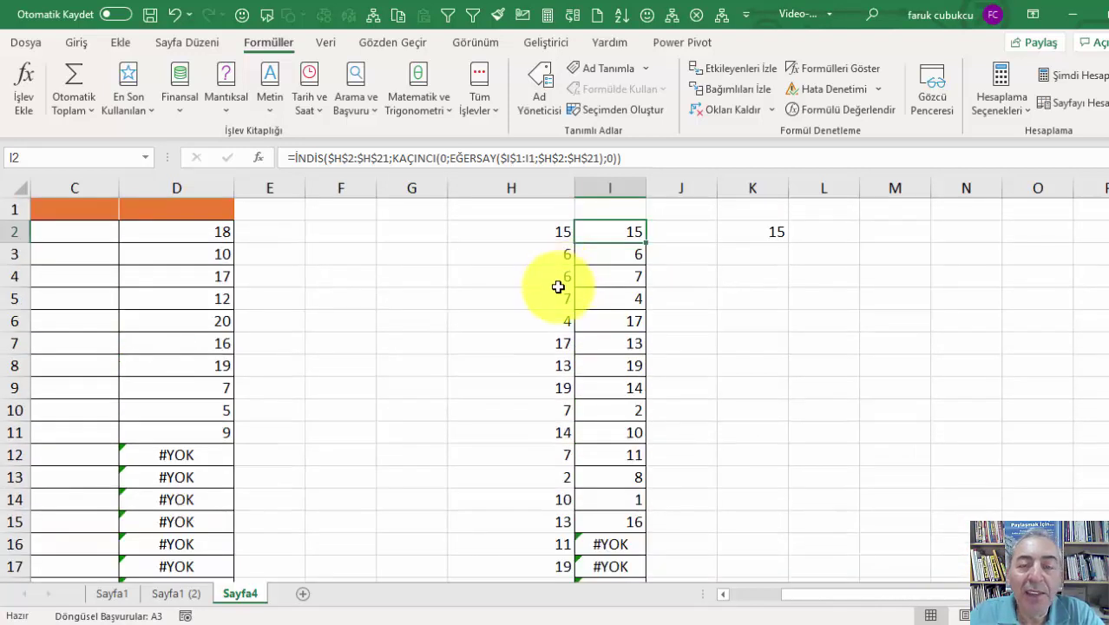
scroll(558, 286, down, 3)
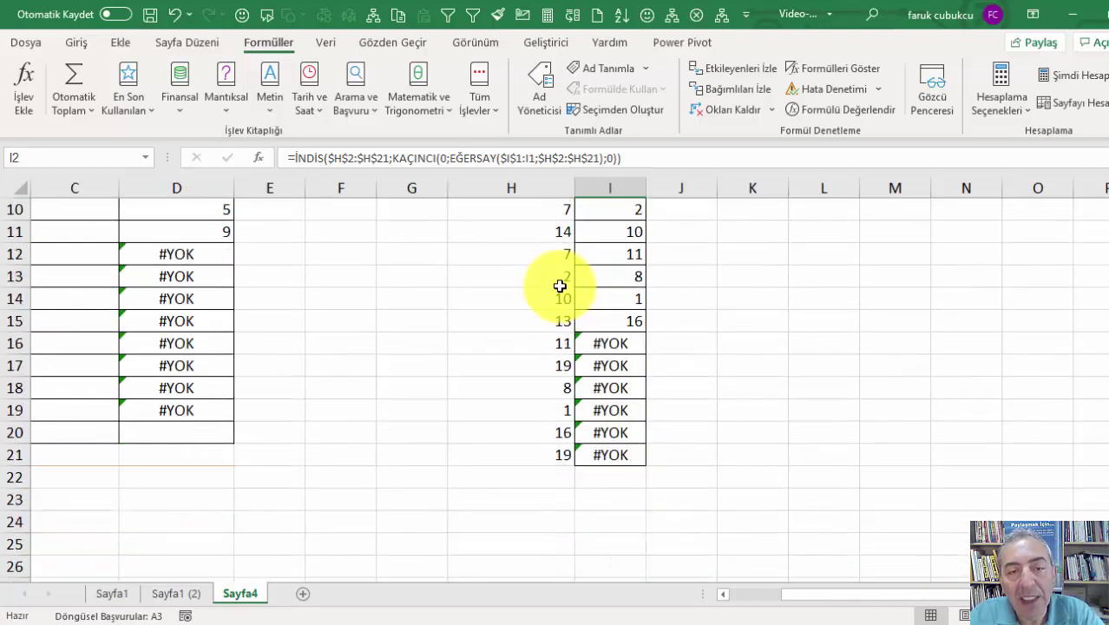
scroll(557, 284, up, 3)
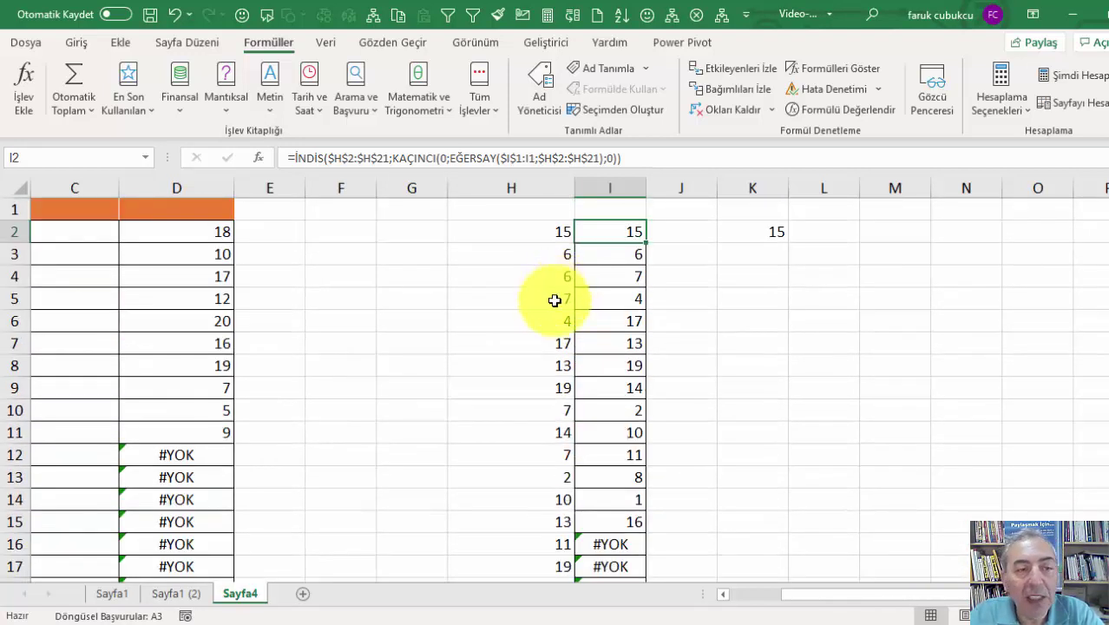
On Sayfa1, inspect H1's =BENZERSİZ(G1:G18) formula without changing it
click(113, 594)
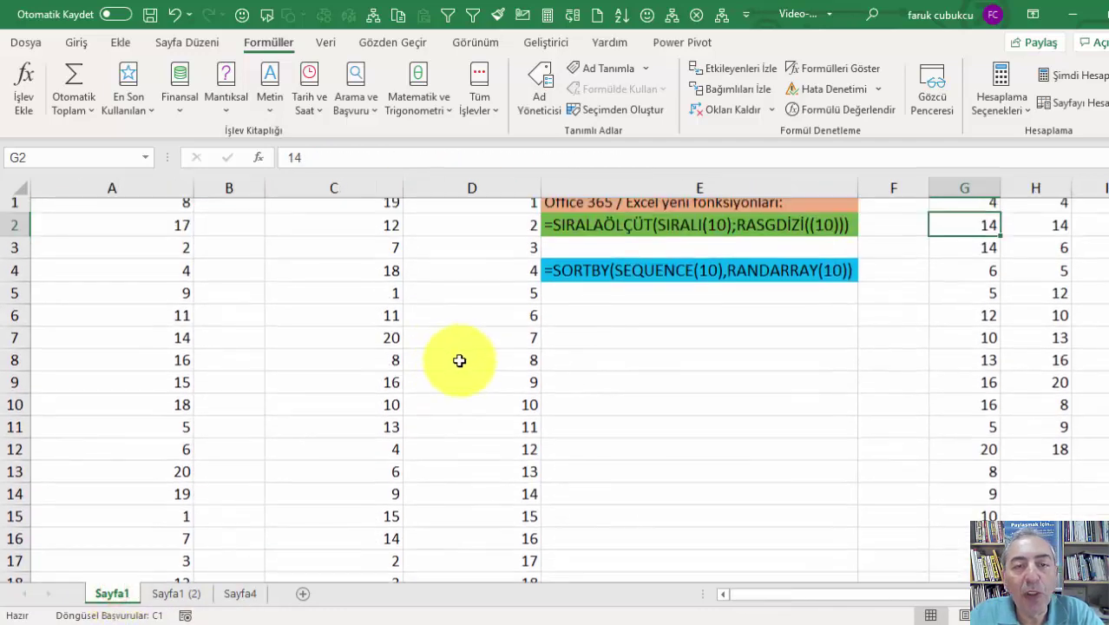
click(976, 206)
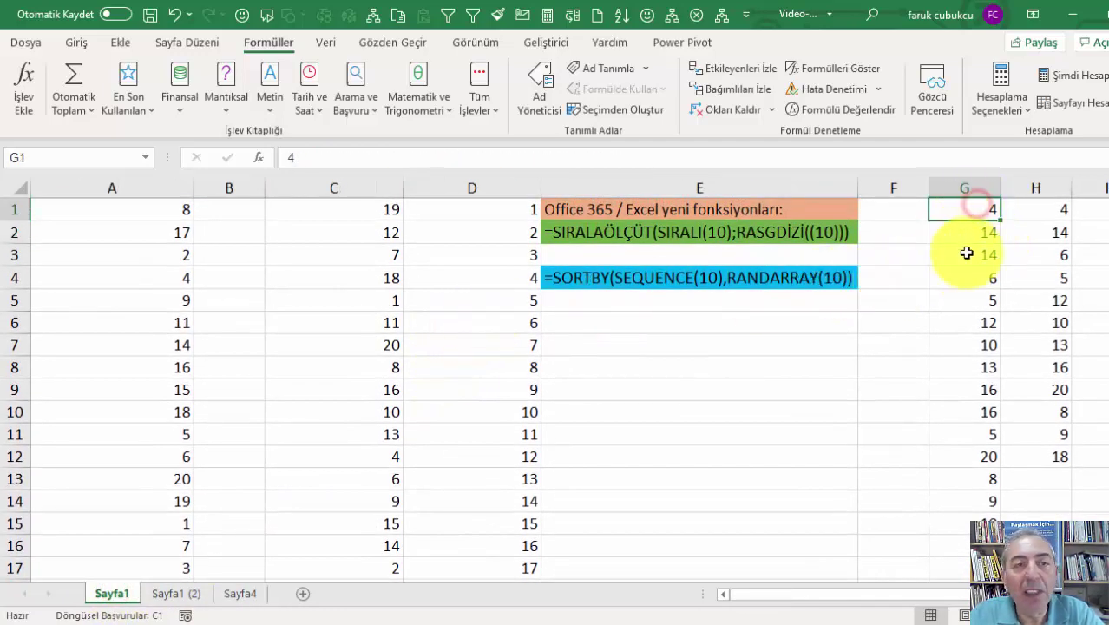
click(1036, 217)
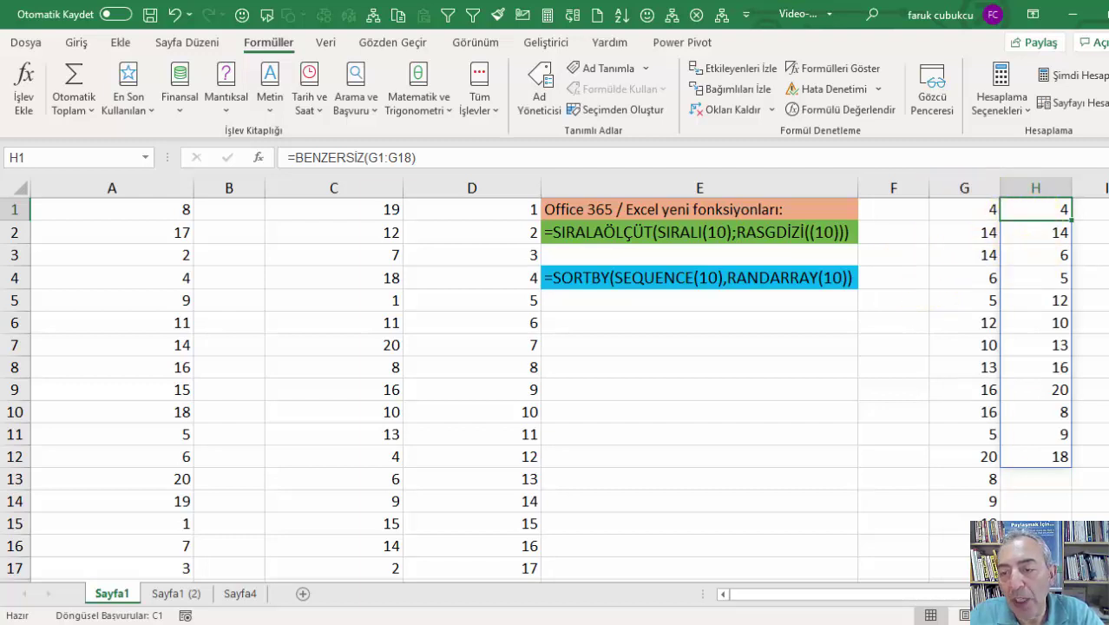
scroll(555, 382, right, 2)
double_click(807, 208)
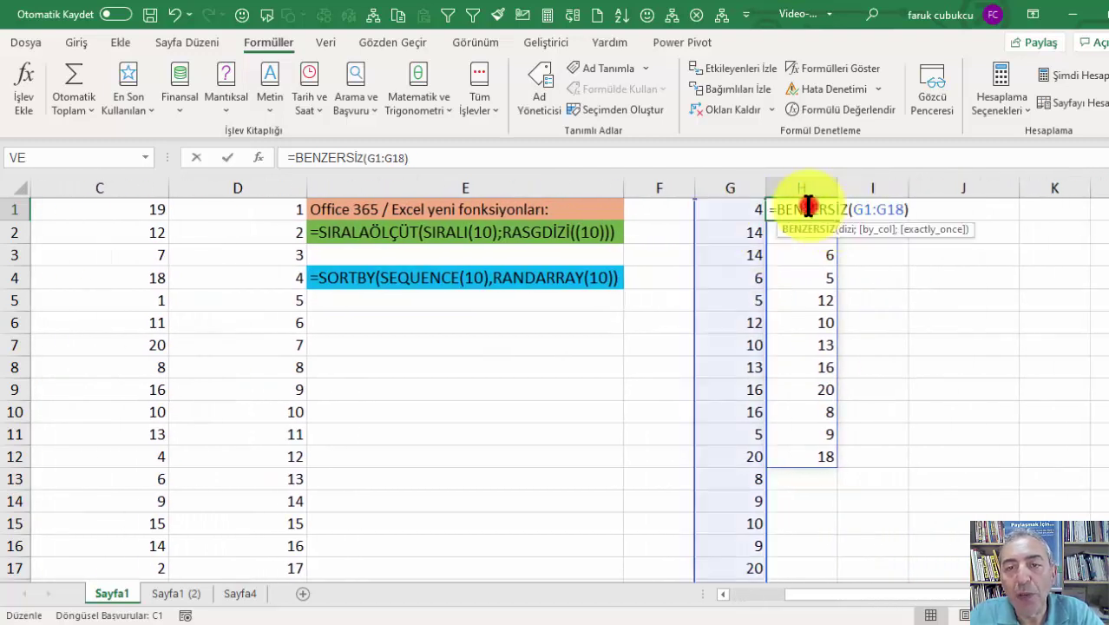
key(Escape)
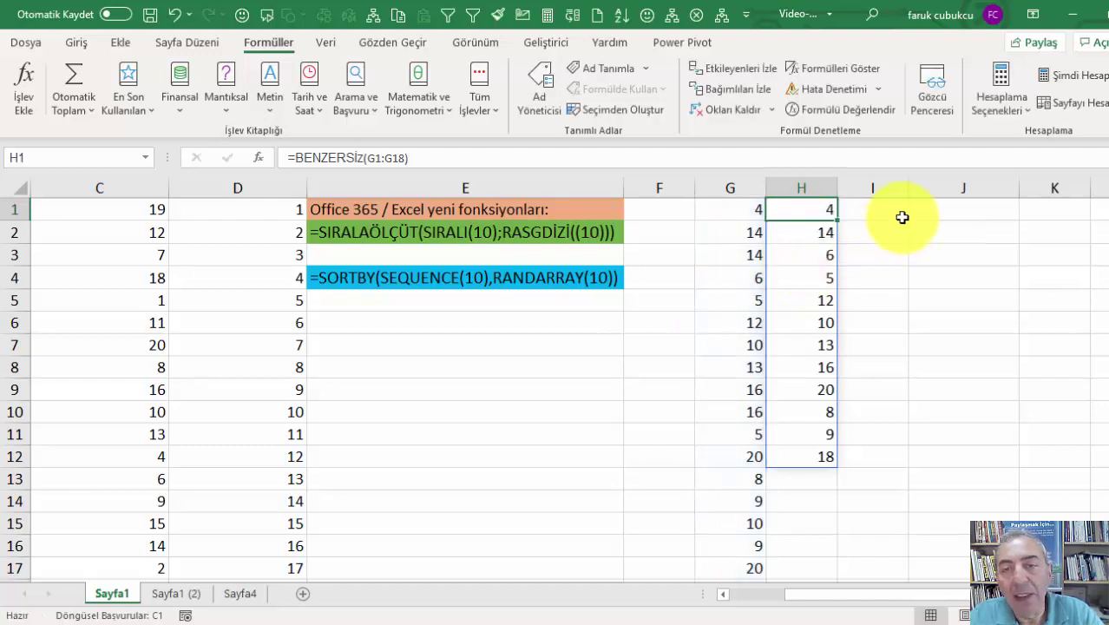
Label J1 'BENZERSİZ' and J2 'UNIQUE'
click(918, 208)
text(BEN)
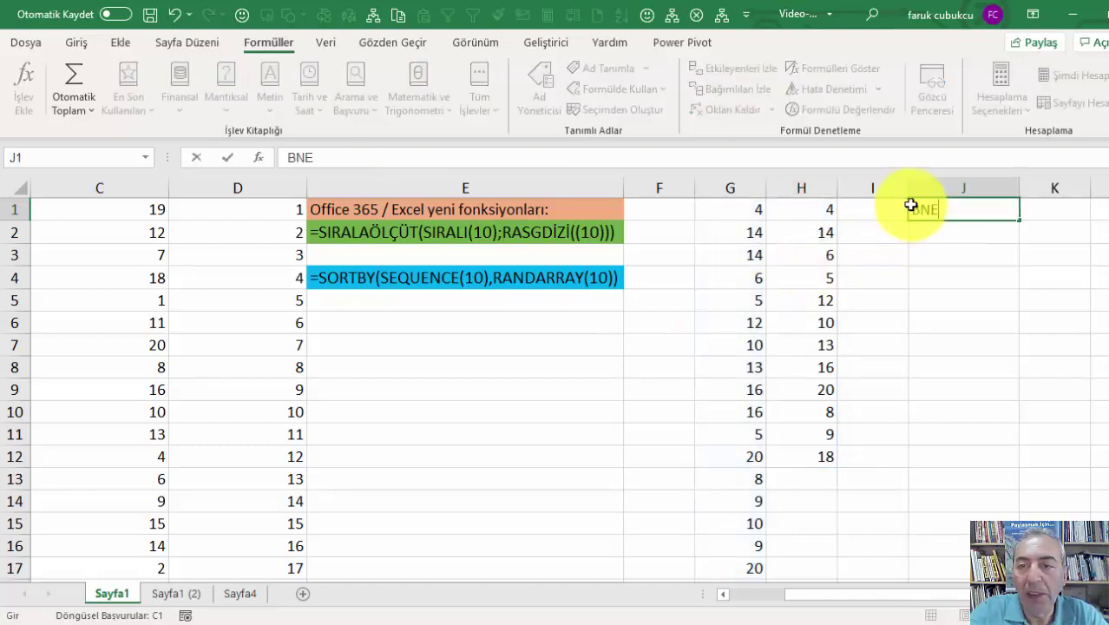
text(ZERSİZ)
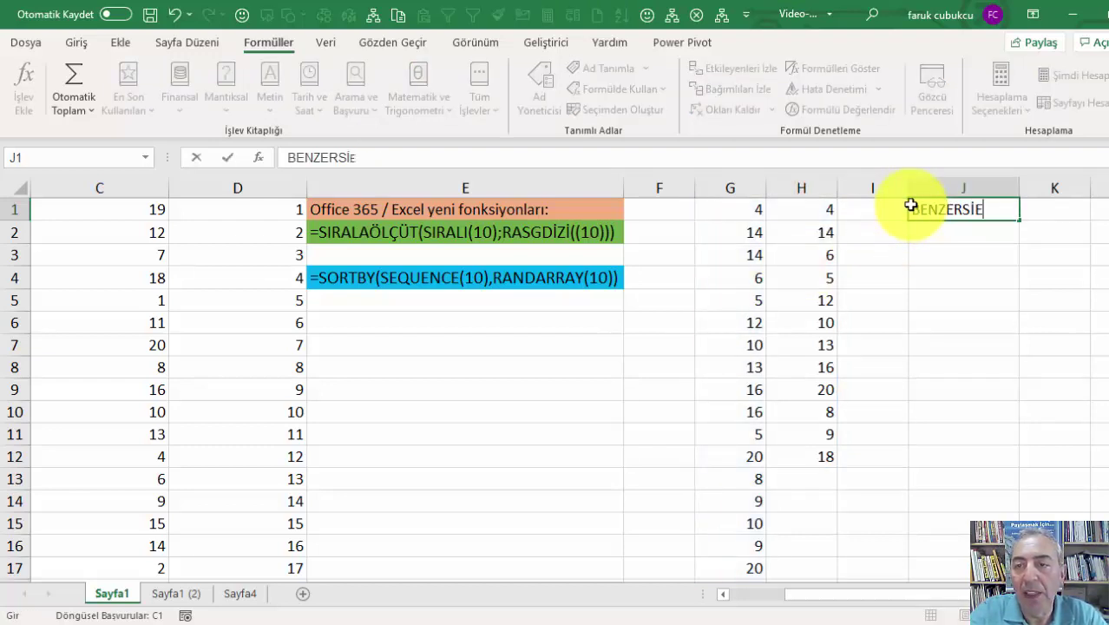
key(Return)
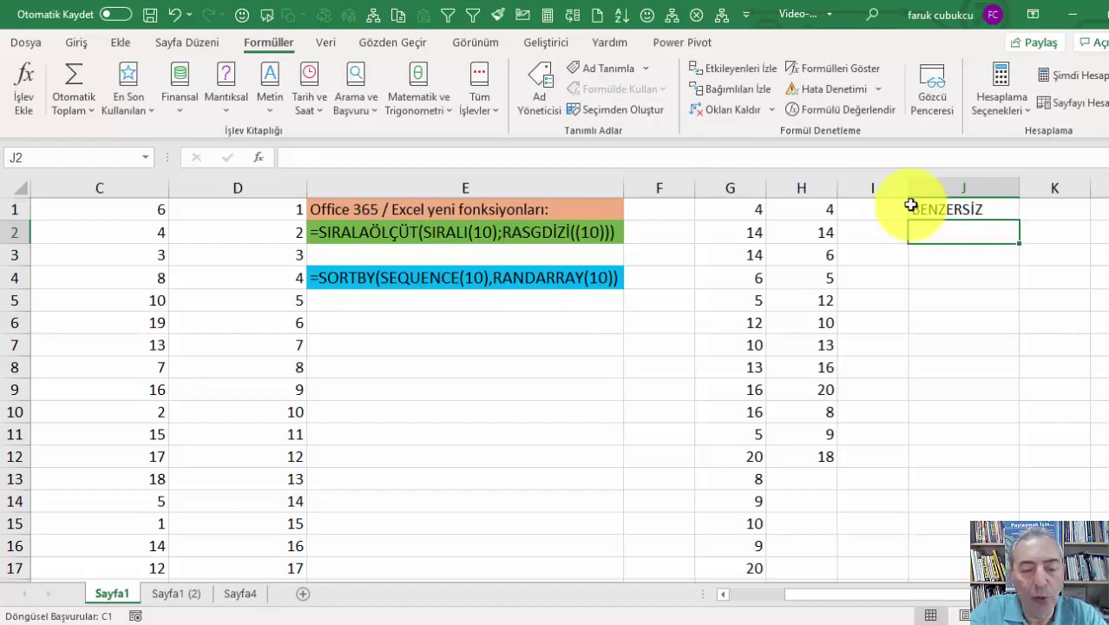
text(UNIQUE)
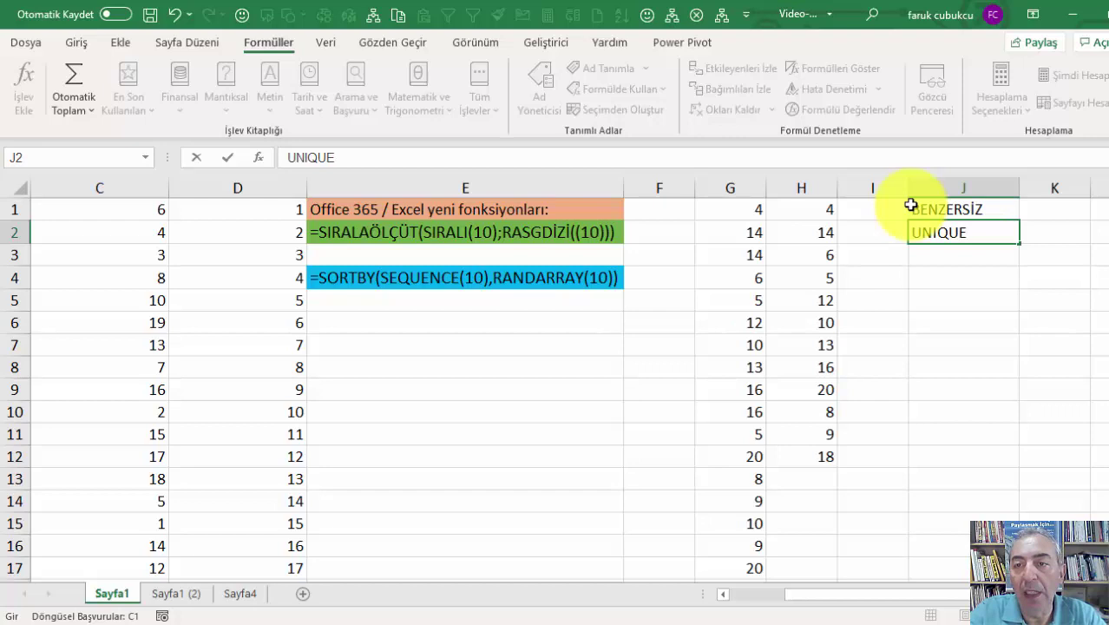
key(Return)
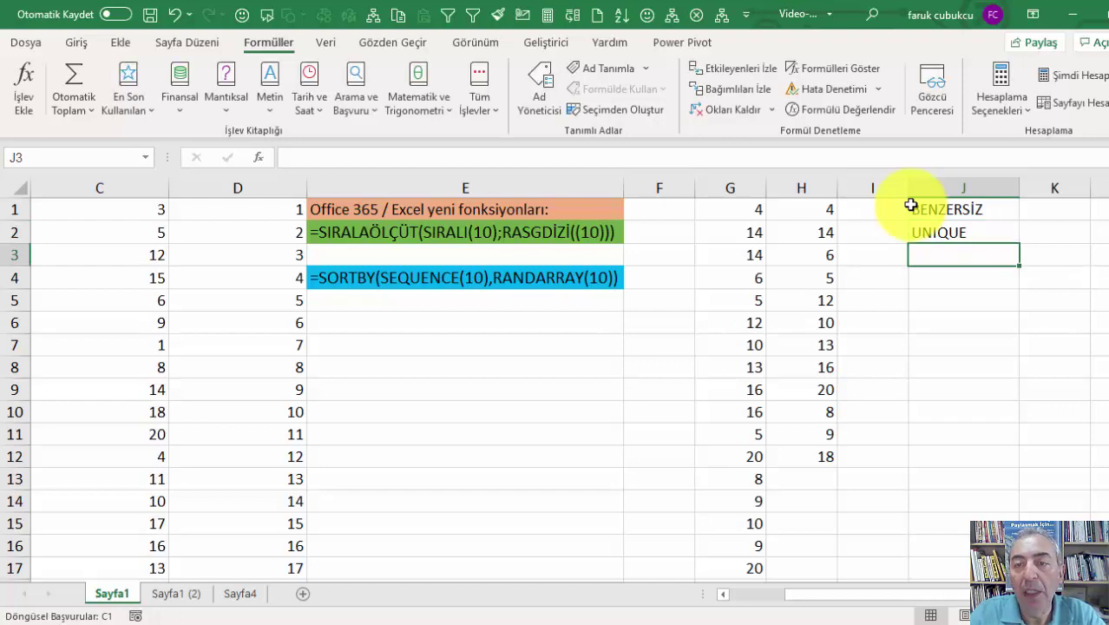
drag(854, 594, 738, 594)
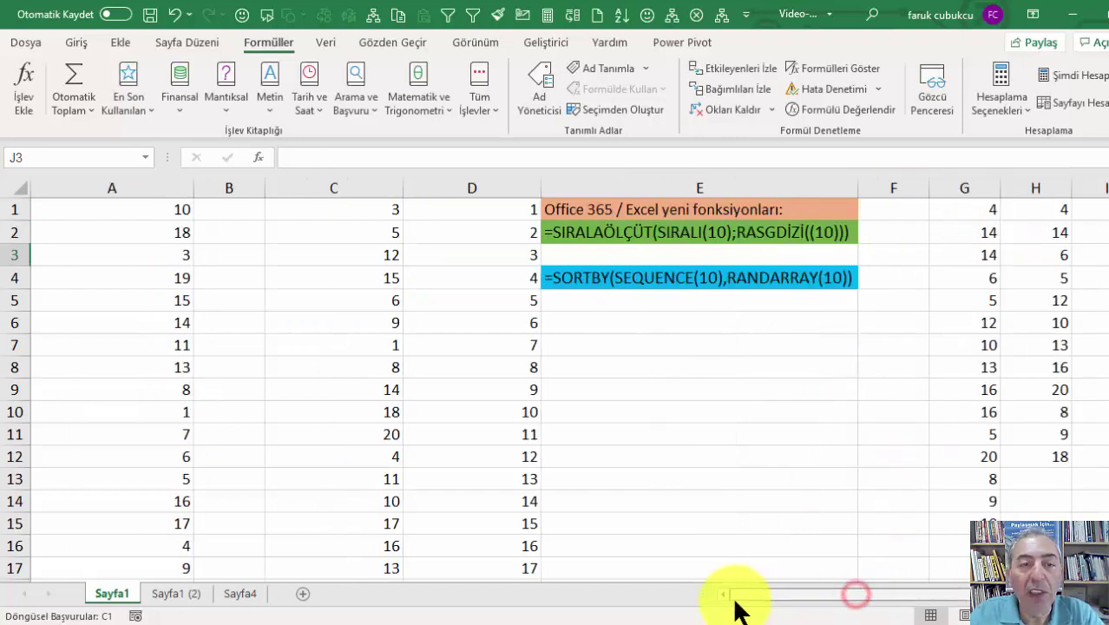
click(519, 207)
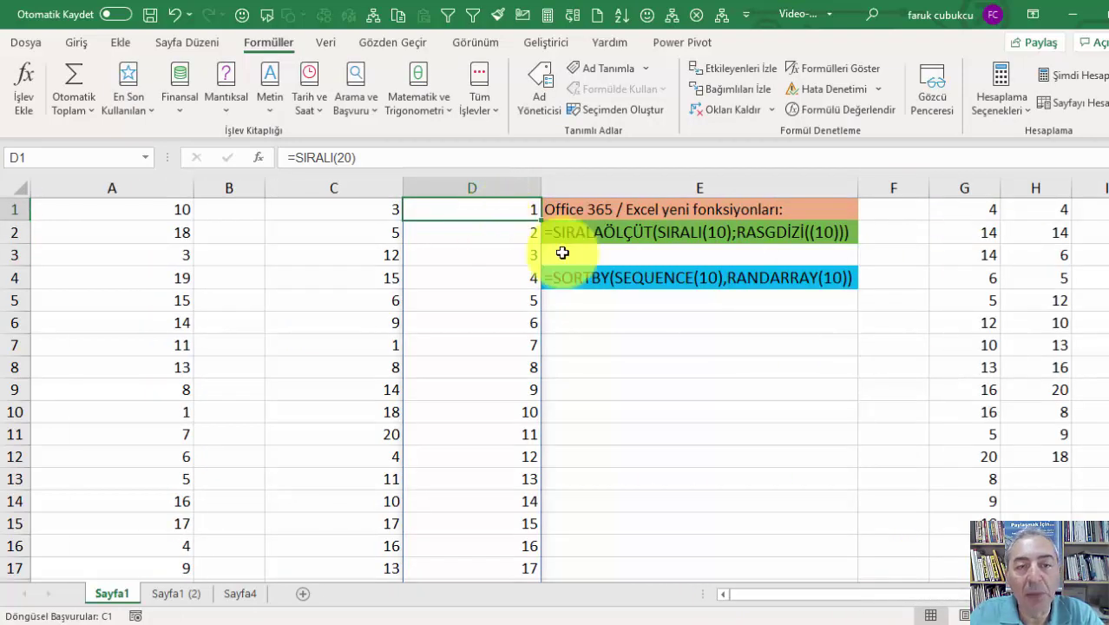
click(371, 213)
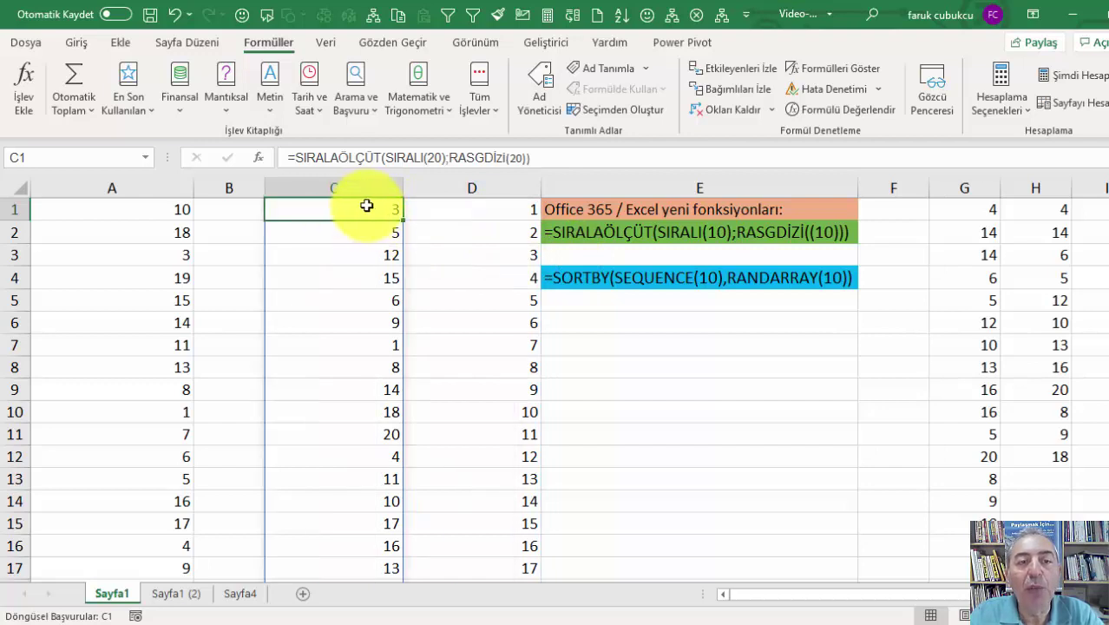
double_click(363, 206)
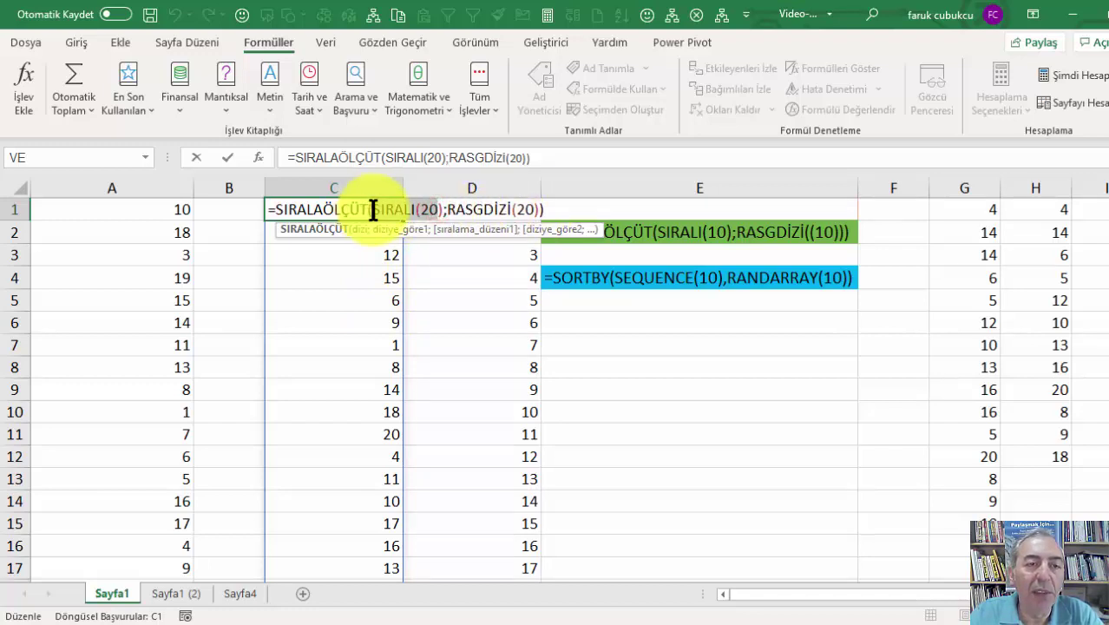
drag(371, 209, 443, 208)
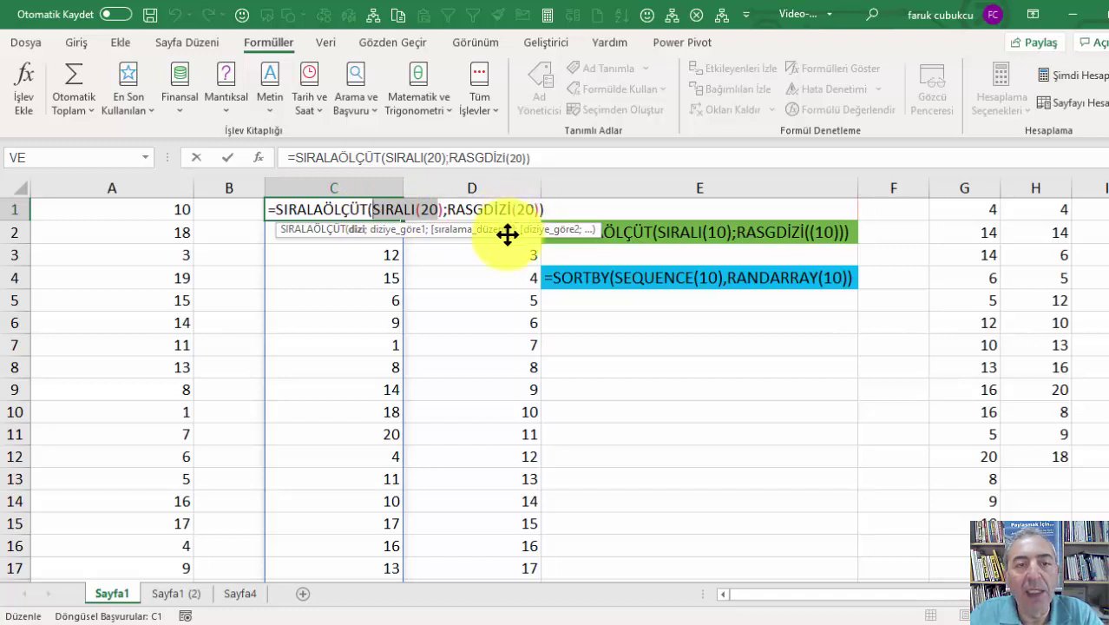
key(ctrl+Return)
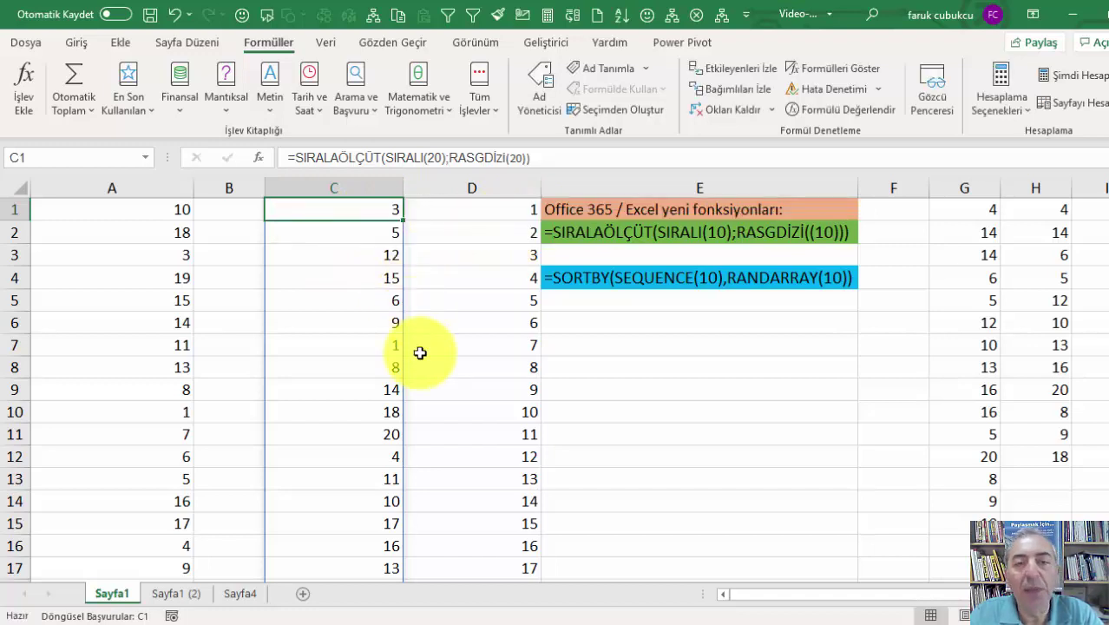
scroll(421, 352, down, 5)
scroll(431, 365, up, 5)
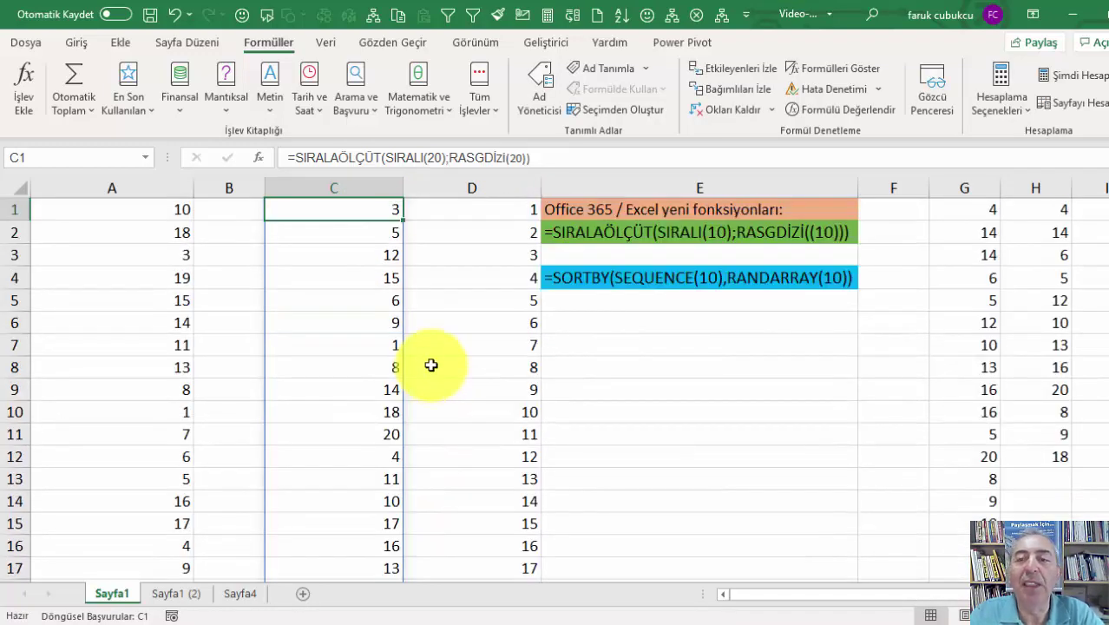